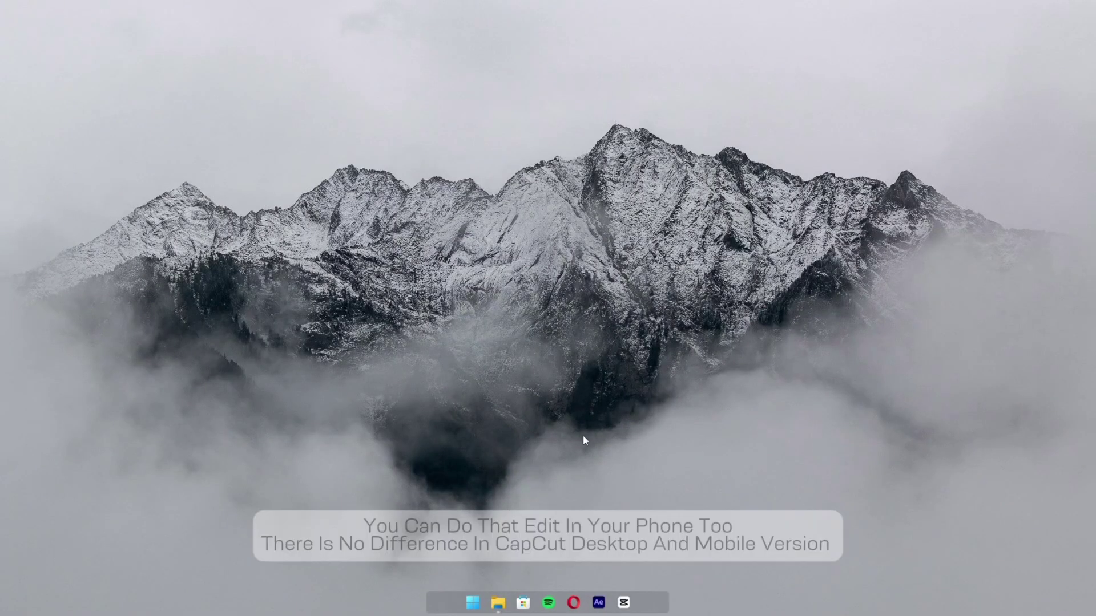
Open CapCut with a new project and import Audio, Main, Screen Recording and Spotify Playlist from the 68th Project folder.
{"action": "left_click", "coordinate": [623, 604]}
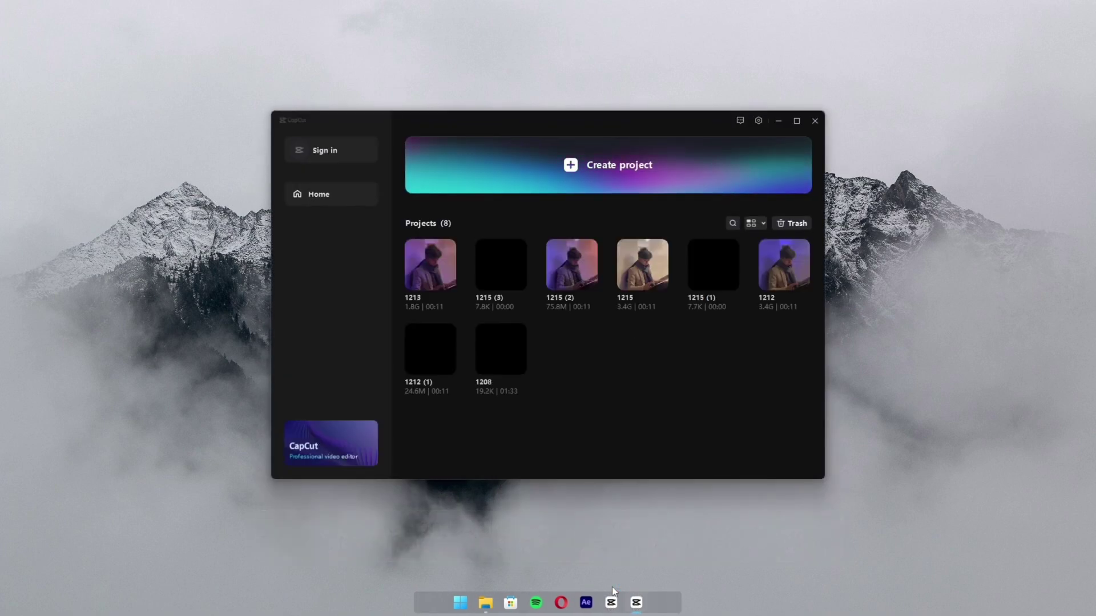
{"action": "key", "text": "alt+F4"}
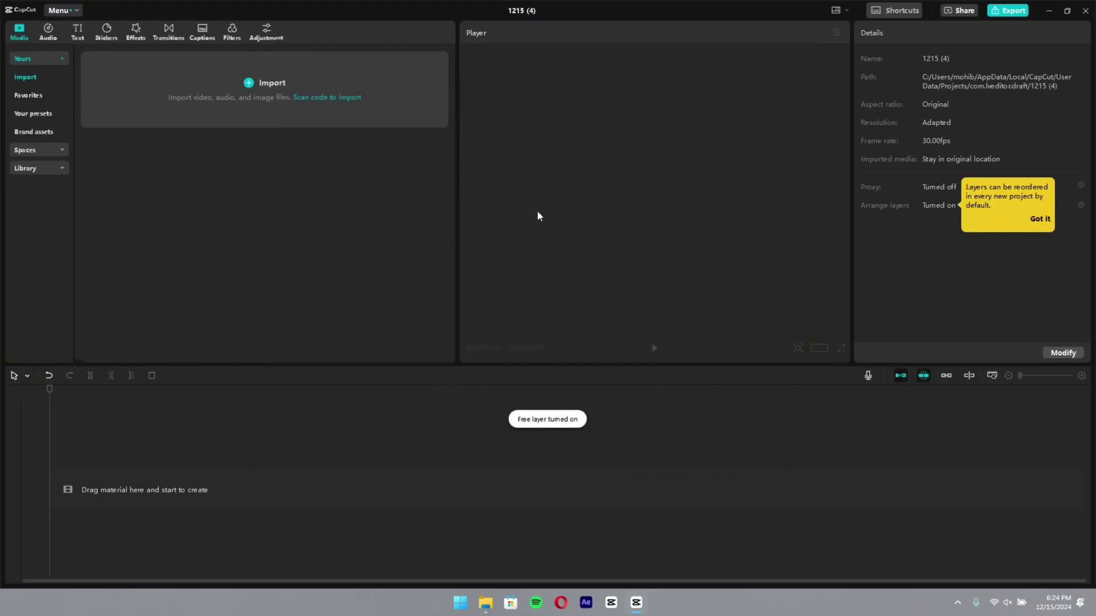
{"action": "left_click", "coordinate": [264, 88]}
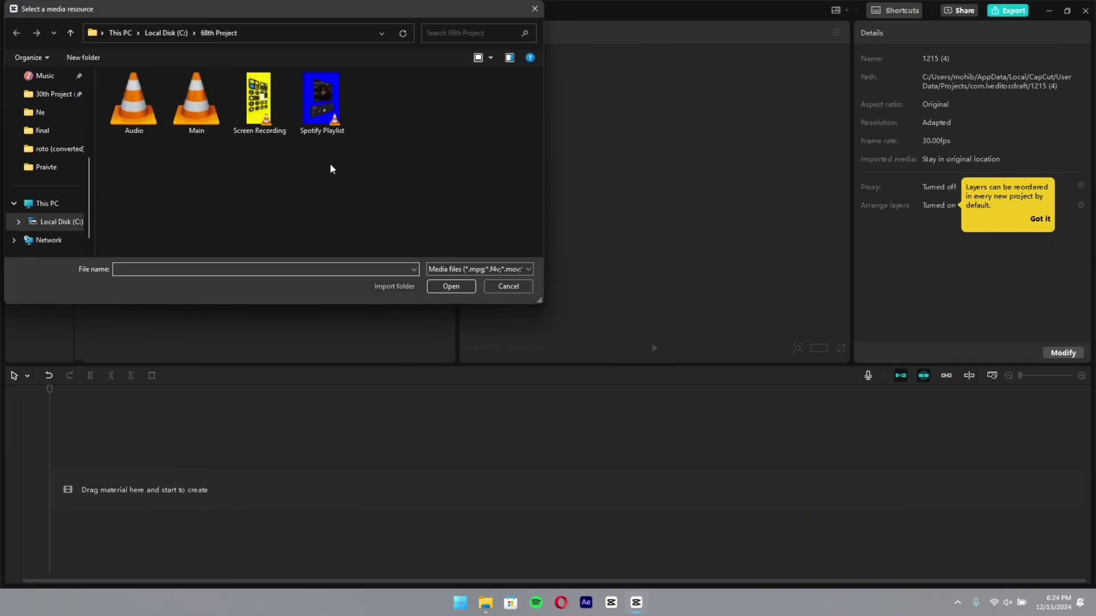
{"action": "left_click_drag", "start_coordinate": [330, 165], "coordinate": [123, 114]}
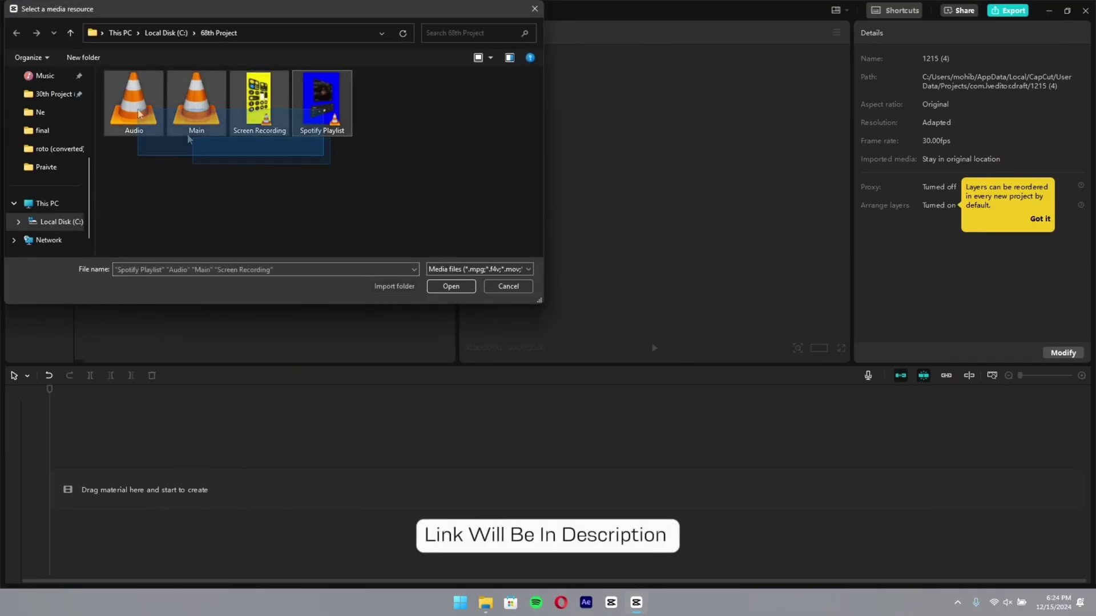
{"action": "left_click", "coordinate": [451, 286]}
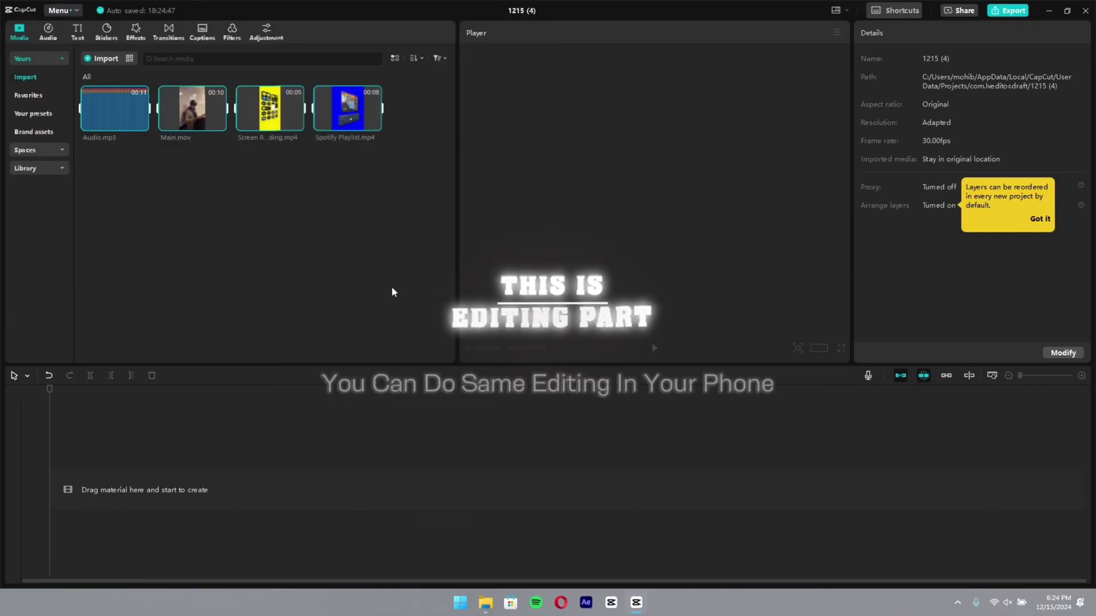
Add Main.mov and Audio.mp3 to the timeline from the start and mute the main clip's track.
{"action": "left_click", "coordinate": [219, 124]}
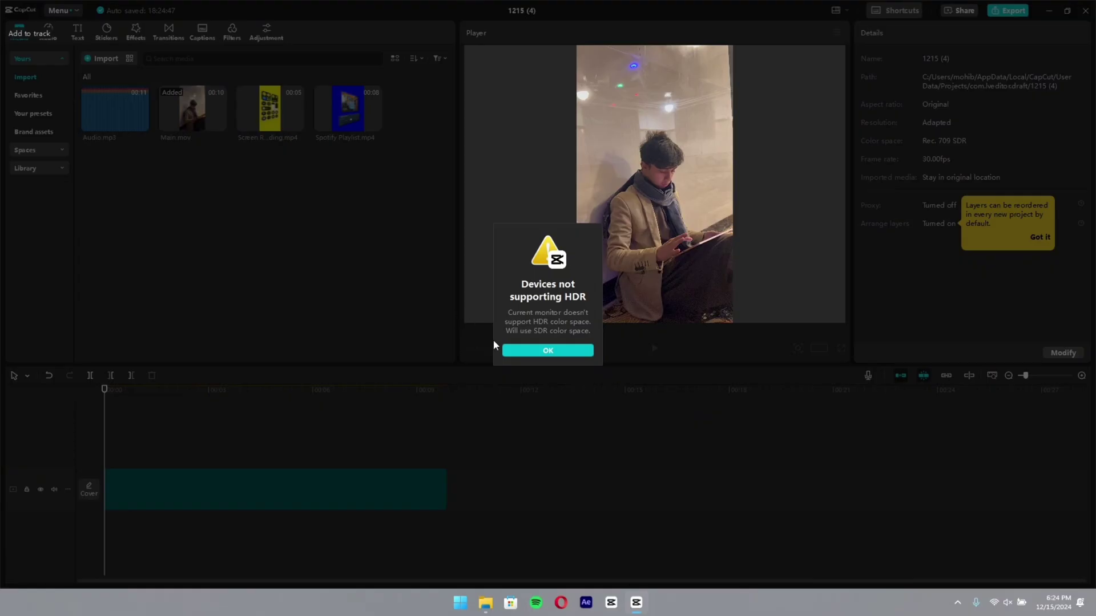
{"action": "left_click", "coordinate": [509, 352]}
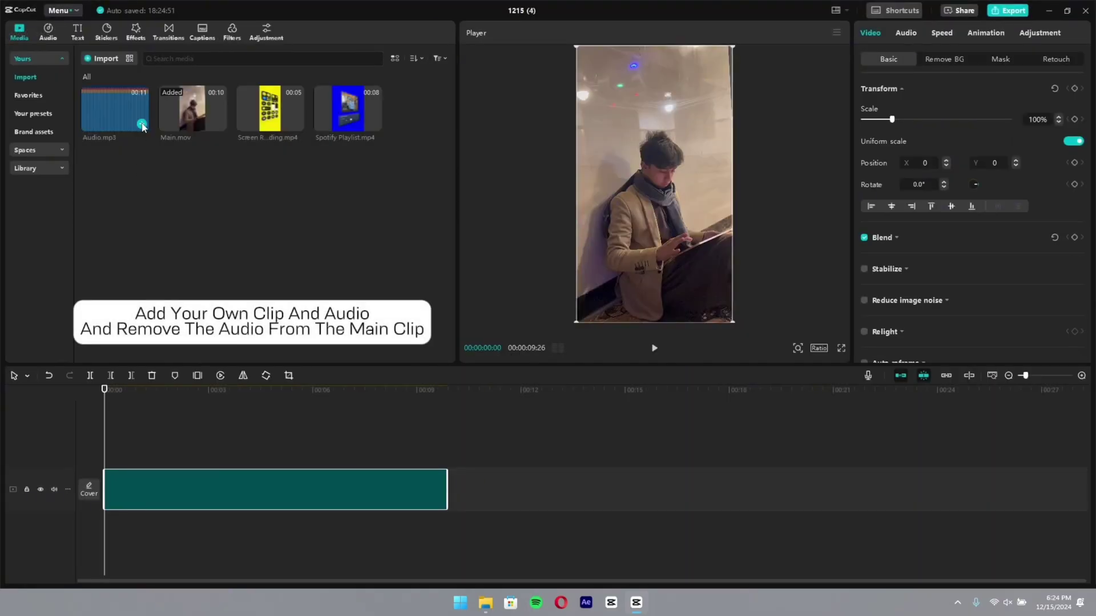
{"action": "left_click", "coordinate": [135, 527]}
{"action": "left_click", "coordinate": [50, 489]}
Play back the timeline to find the beat for the head lean and mark Audio.mp3 at 00:00:03:25.
{"action": "key", "text": "space"}
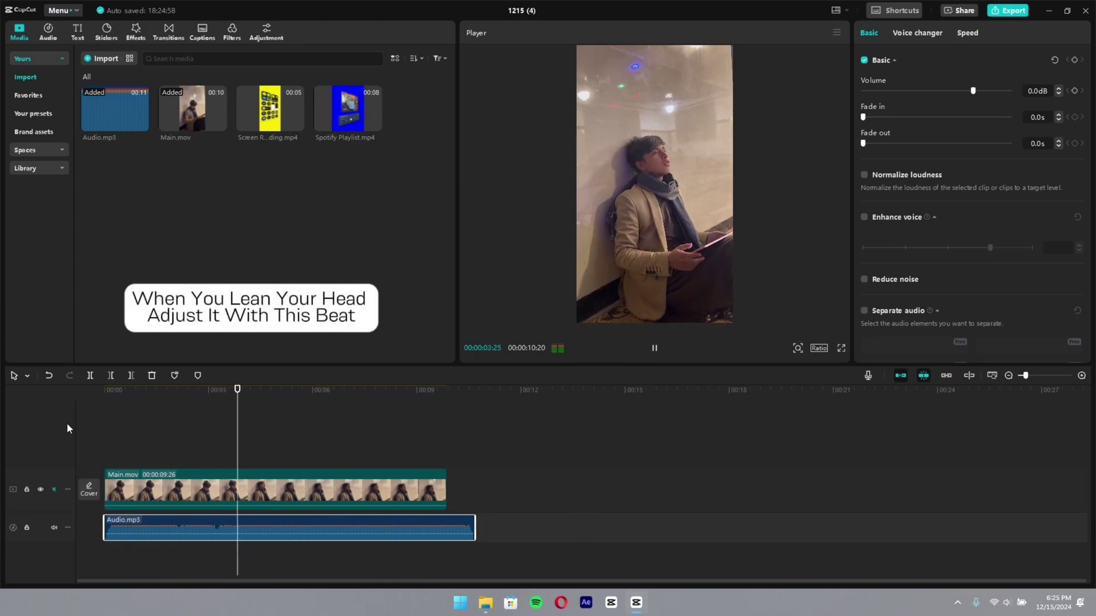
{"action": "key", "text": "space"}
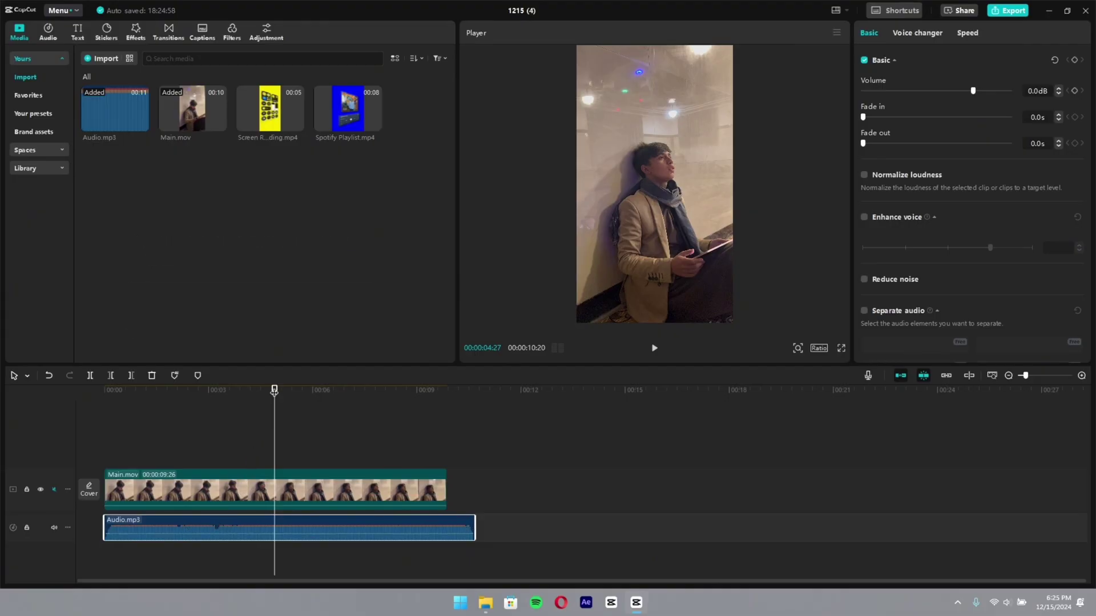
{"action": "left_click_drag", "start_coordinate": [273, 390], "coordinate": [272, 390]}
{"action": "left_click", "coordinate": [1032, 376]}
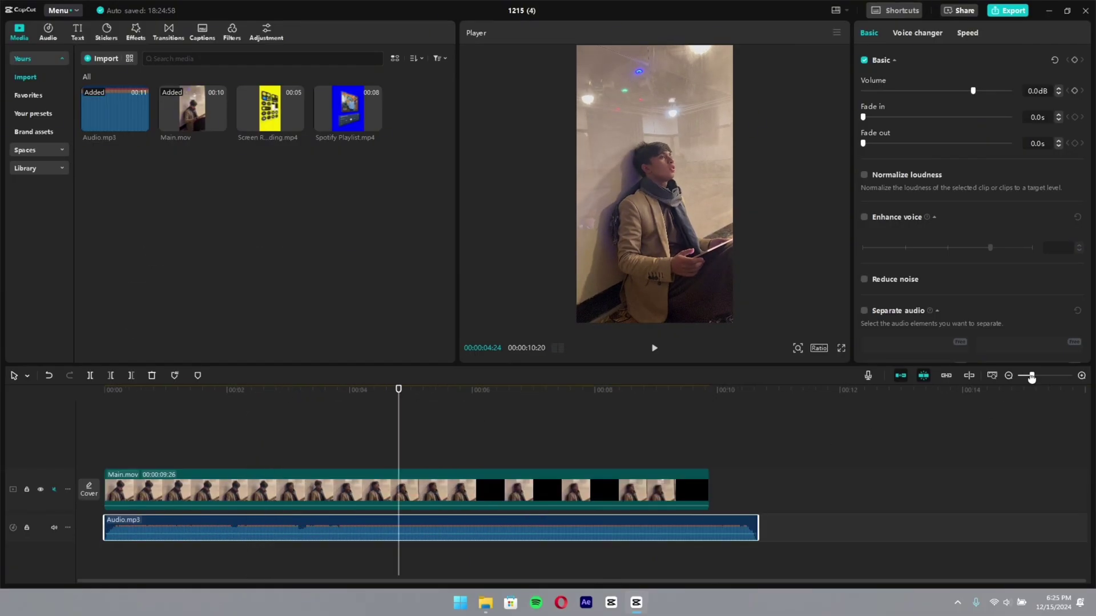
{"action": "left_click", "coordinate": [300, 410]}
{"action": "key", "text": "space"}
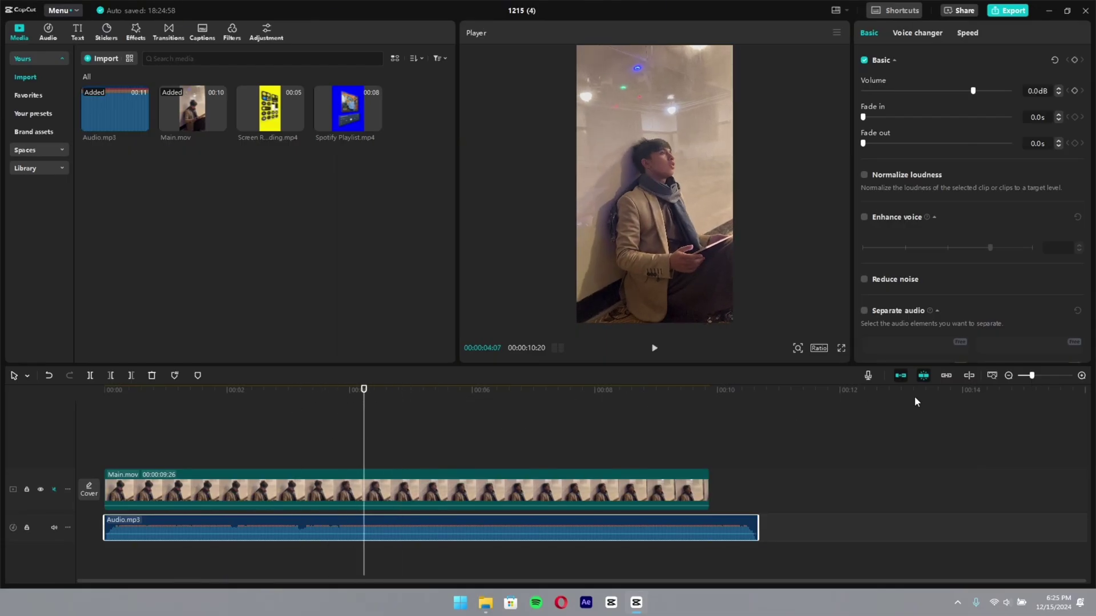
{"action": "left_click", "coordinate": [1036, 376]}
{"action": "left_click_drag", "start_coordinate": [463, 393], "coordinate": [392, 394]}
{"action": "left_click", "coordinate": [350, 391]}
{"action": "left_click", "coordinate": [398, 391]}
{"action": "key", "text": "space"}
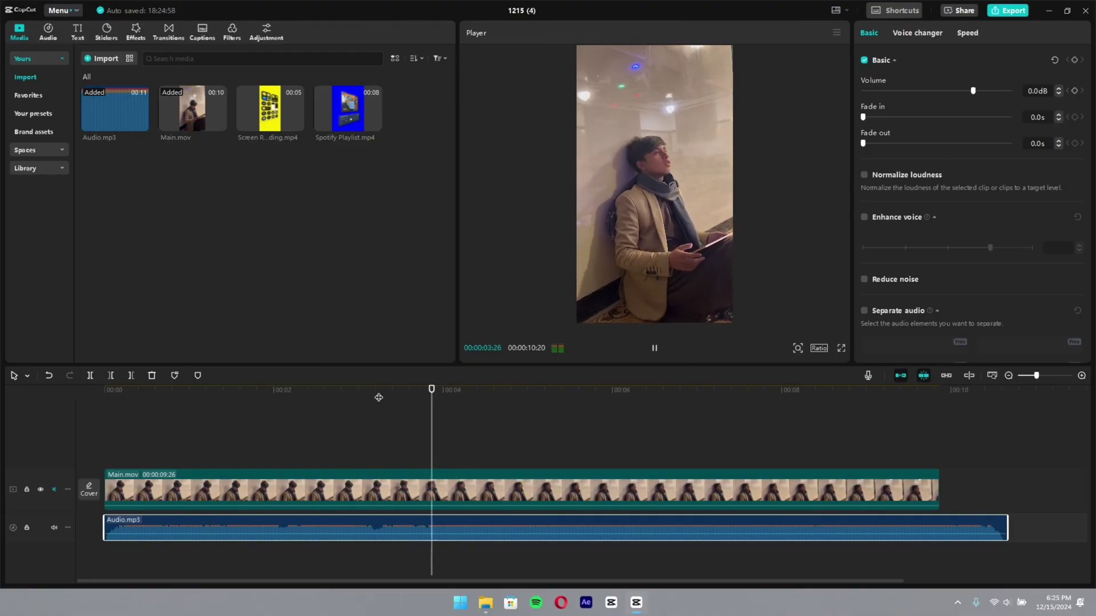
{"action": "key", "text": "space"}
{"action": "left_click_drag", "start_coordinate": [432, 397], "coordinate": [427, 396]}
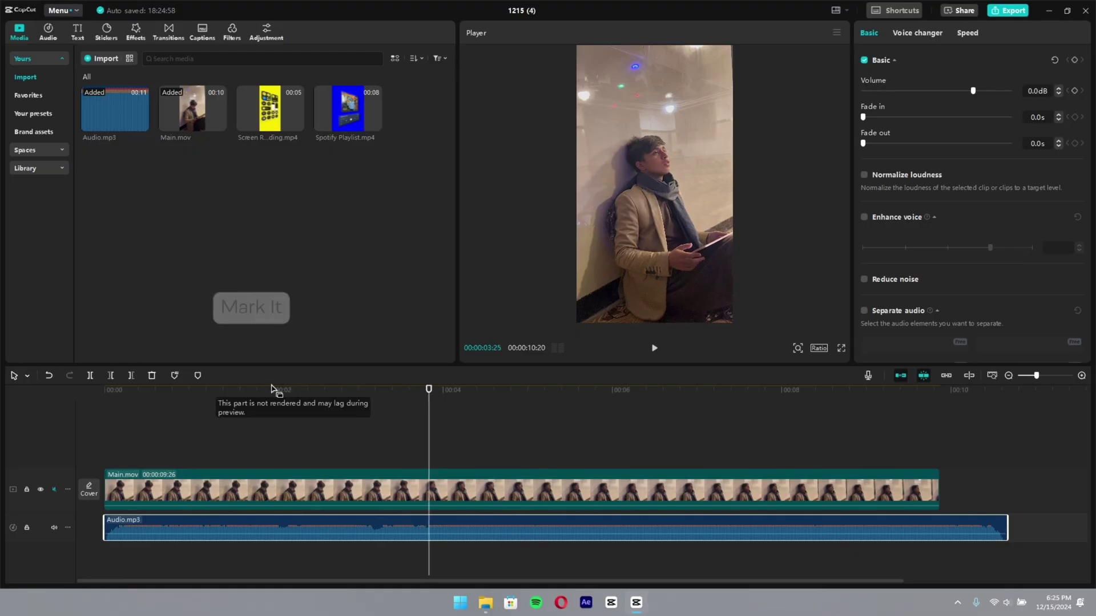
{"action": "left_click", "coordinate": [197, 376]}
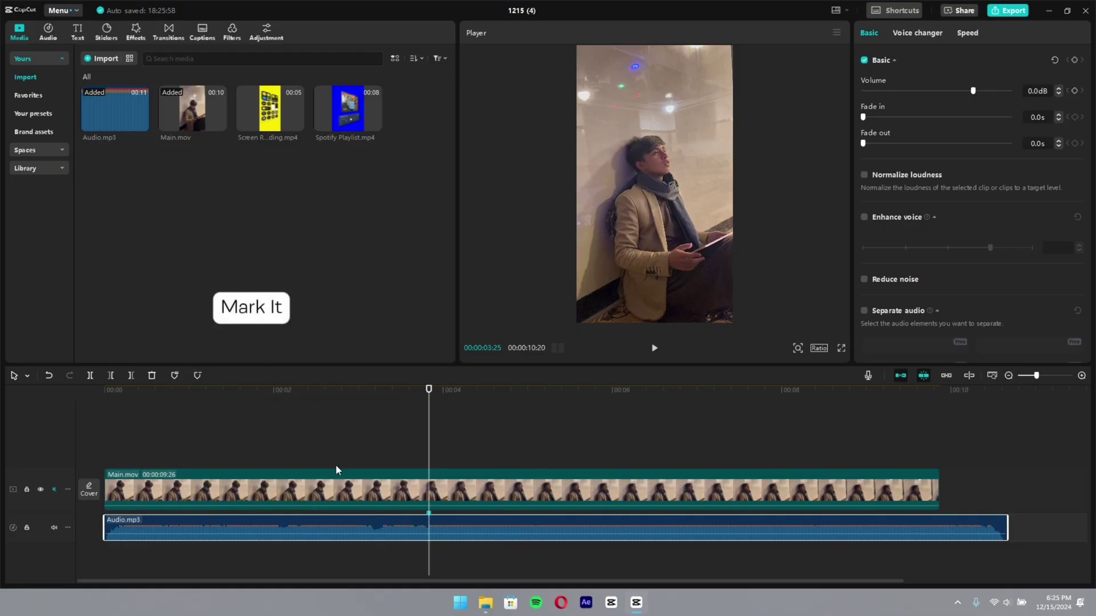
Duplicate Main.mov onto a track above, aligned with the original, and remove the copy's background with Auto removal.
{"action": "left_click", "coordinate": [389, 490]}
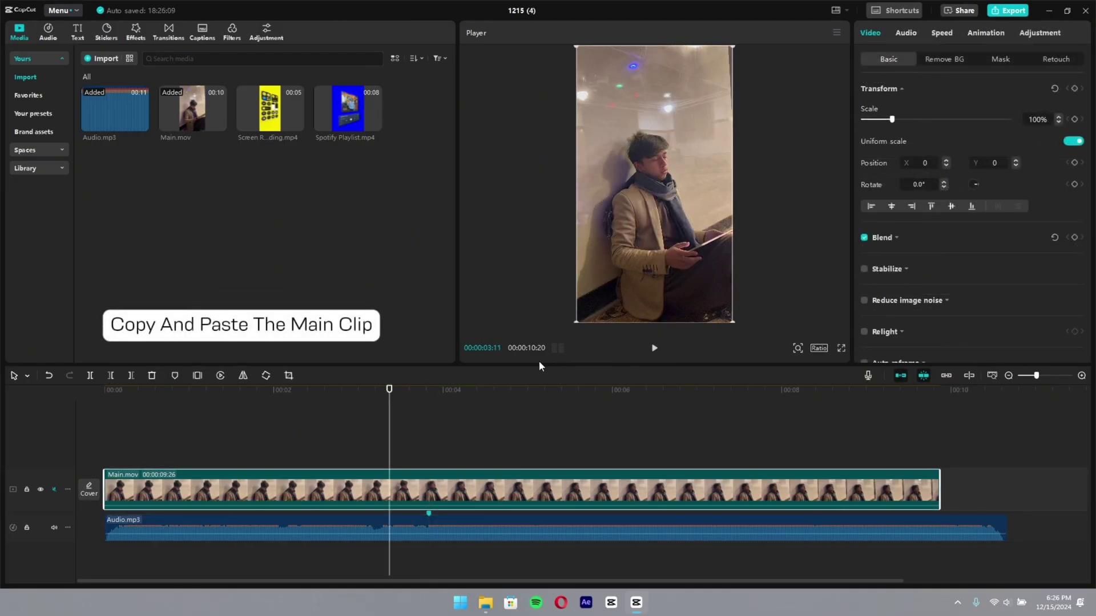
{"action": "key", "text": "ctrl+c"}
{"action": "key", "text": "ctrl+v"}
{"action": "left_click_drag", "start_coordinate": [450, 449], "coordinate": [165, 450]}
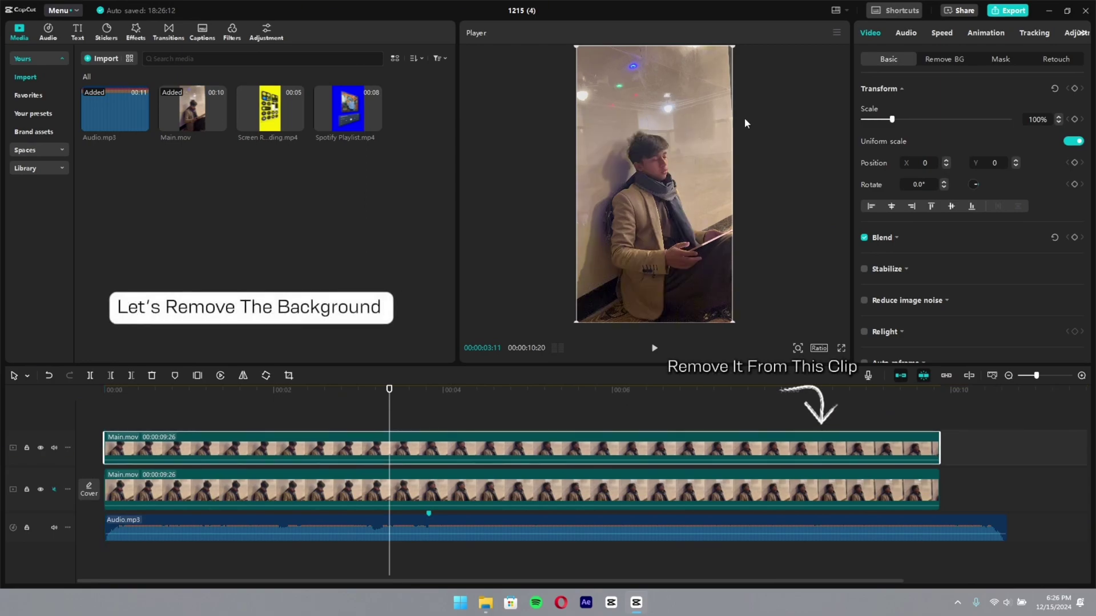
{"action": "left_click", "coordinate": [937, 61]}
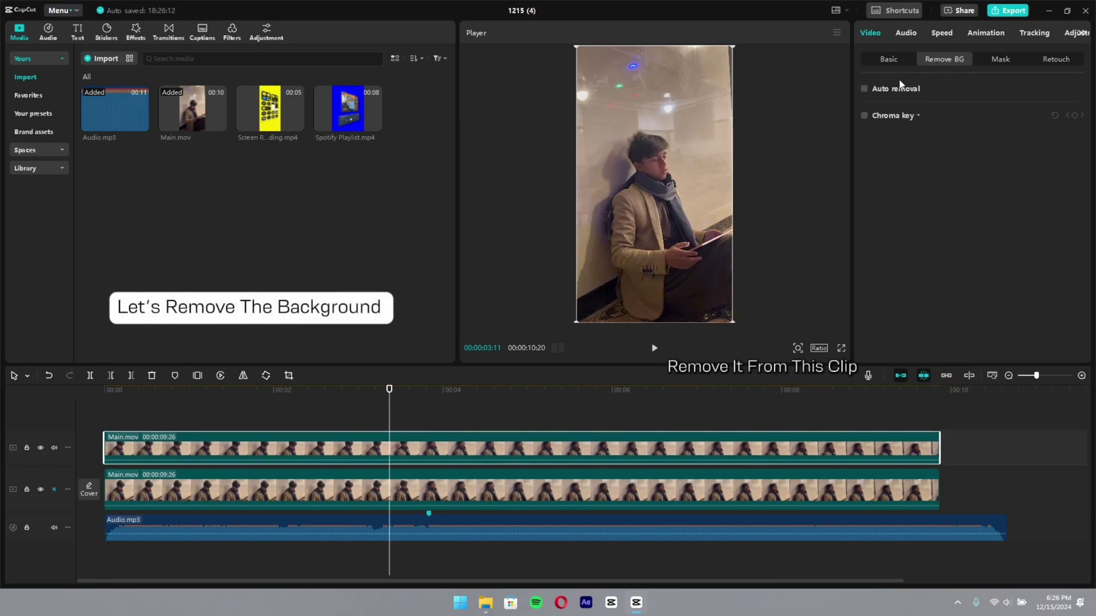
{"action": "left_click", "coordinate": [876, 90]}
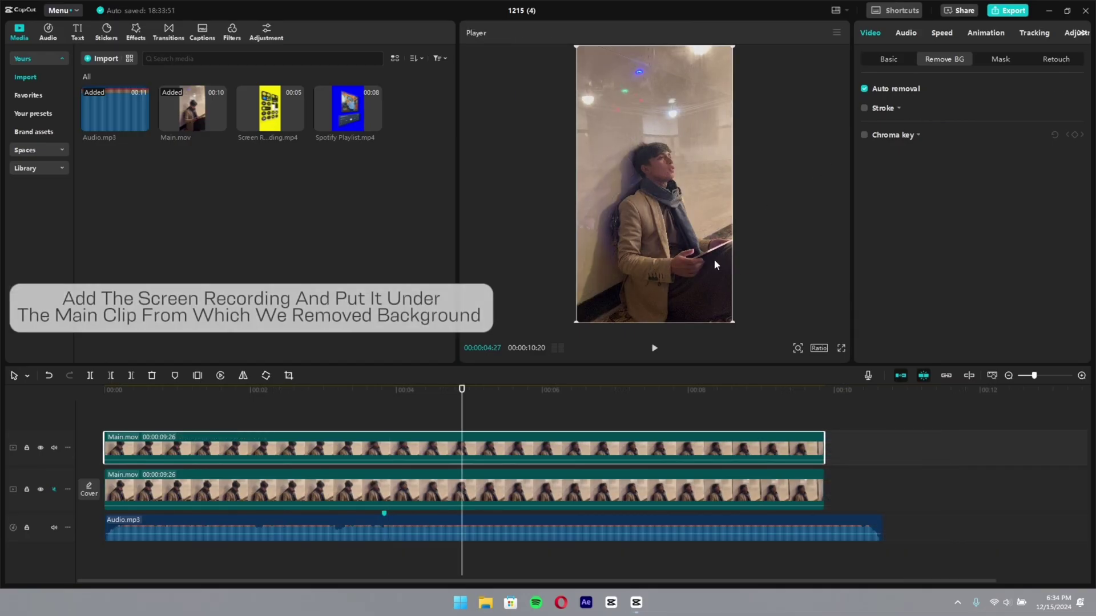
Add Screen Recording.mp4 and place it on its own track between the two Main.mov clips, starting at 00:00.
{"action": "left_click", "coordinate": [296, 124]}
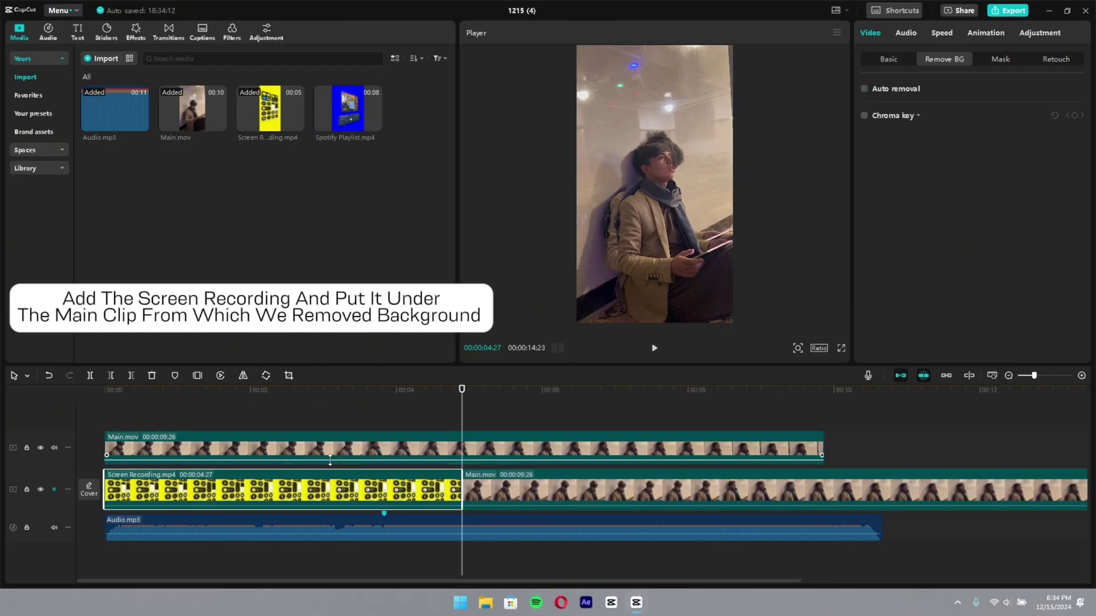
{"action": "left_click_drag", "start_coordinate": [323, 477], "coordinate": [340, 510]}
{"action": "left_click_drag", "start_coordinate": [418, 481], "coordinate": [393, 481]}
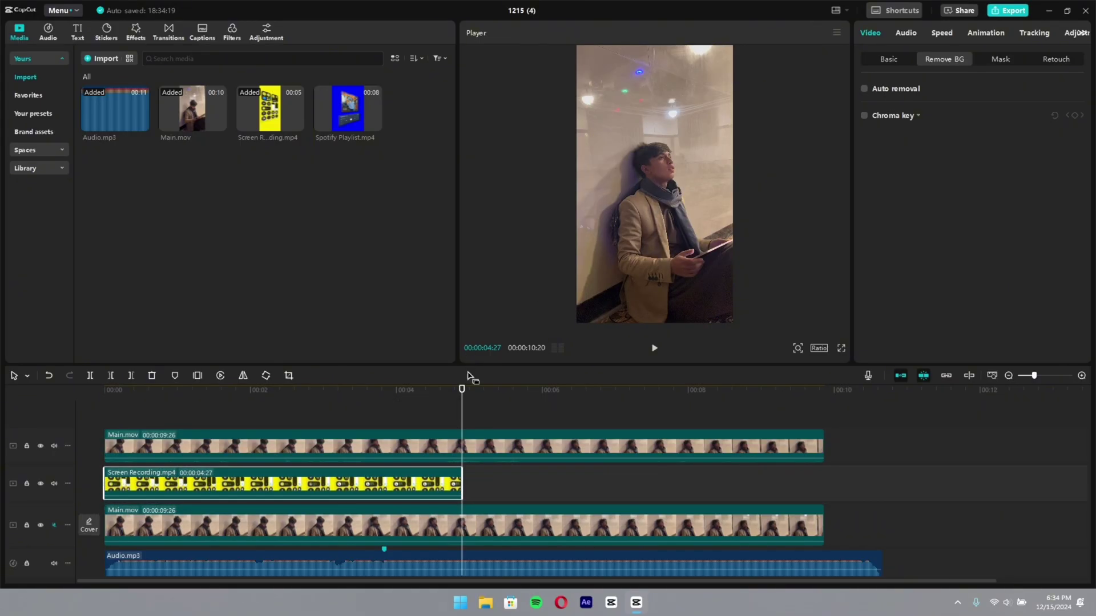
Key out the yellow background of Screen Recording.mp4 with Chroma key, using intensity 39 and shadow 42.
{"action": "left_click", "coordinate": [423, 389]}
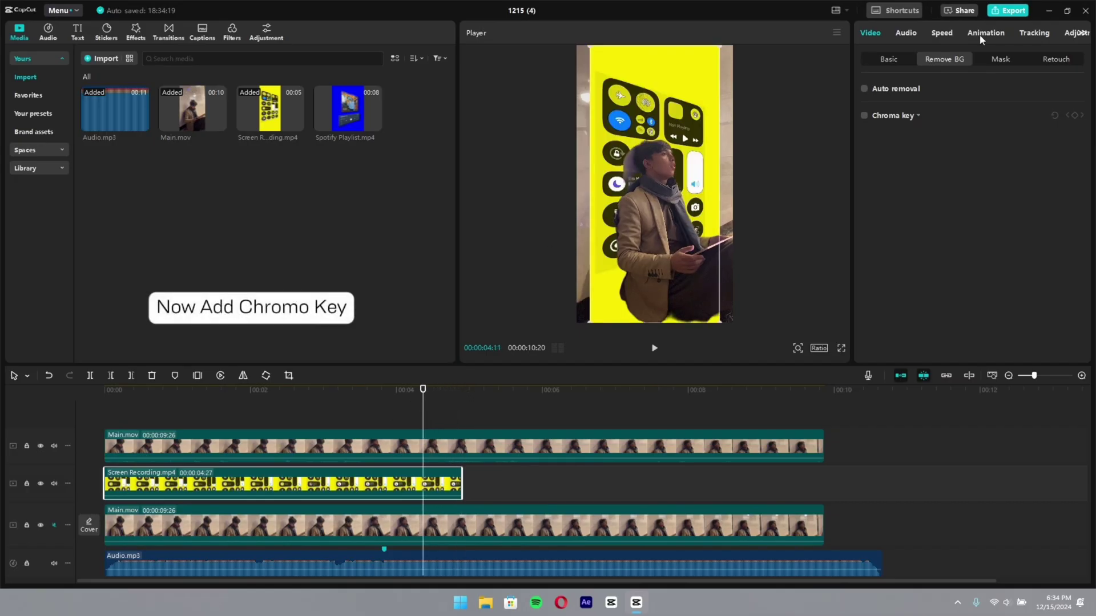
{"action": "left_click", "coordinate": [865, 116]}
{"action": "left_click", "coordinate": [700, 71]}
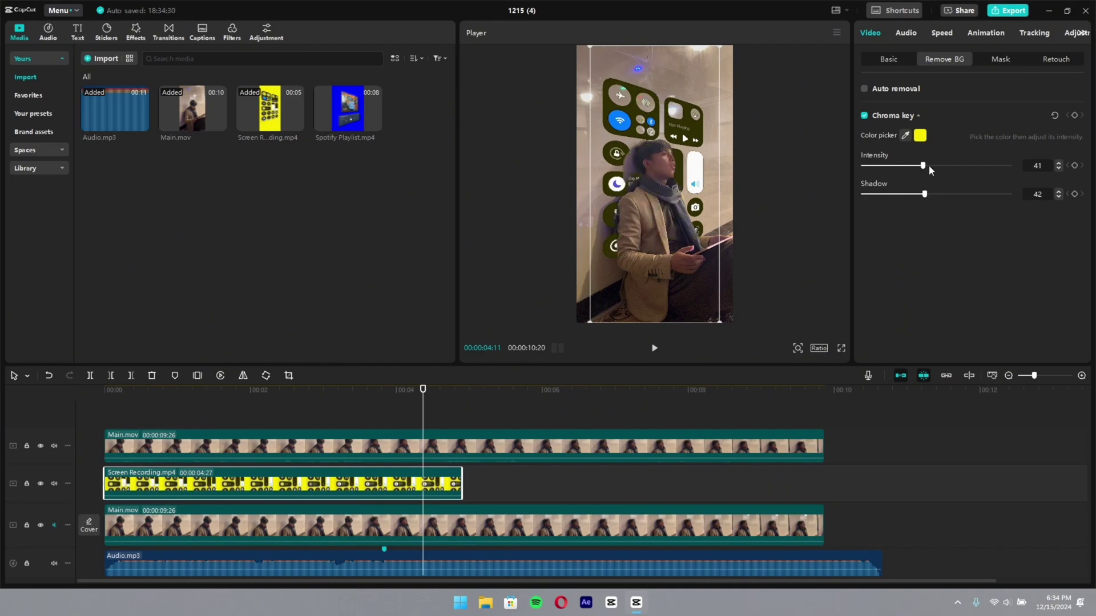
{"action": "left_click_drag", "start_coordinate": [923, 169], "coordinate": [919, 166]}
Trim the end of Screen Recording.mp4 so the clip lasts 00:00:04:18.
{"action": "left_click_drag", "start_coordinate": [427, 390], "coordinate": [303, 389]}
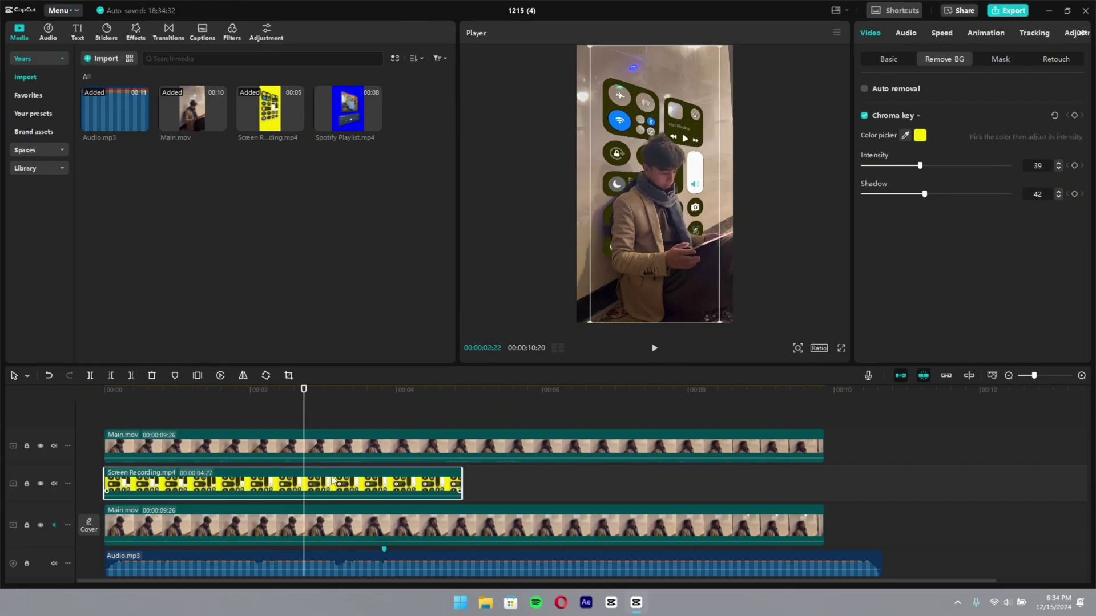
{"action": "mouse_move", "coordinate": [458, 478]}
{"action": "left_mouse_down"}
{"action": "mouse_move", "coordinate": [429, 483]}
{"action": "mouse_move", "coordinate": [438, 484]}
{"action": "left_mouse_up"}
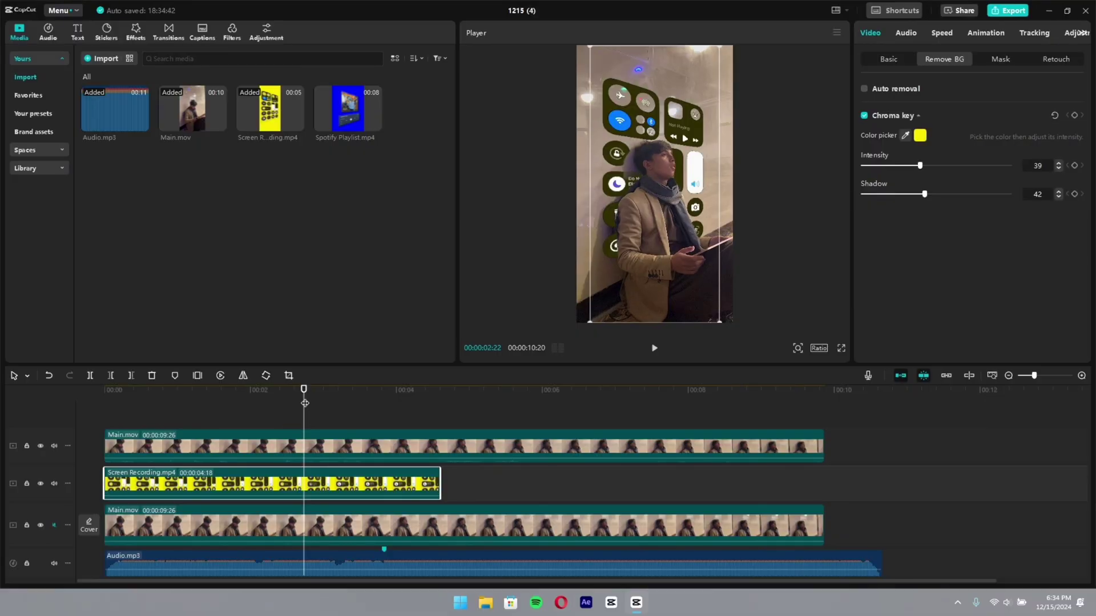
Add position keyframes to Screen Recording.mp4 at 00:00:00:00 and 00:00:00:20.
{"action": "left_click_drag", "start_coordinate": [305, 403], "coordinate": [104, 403]}
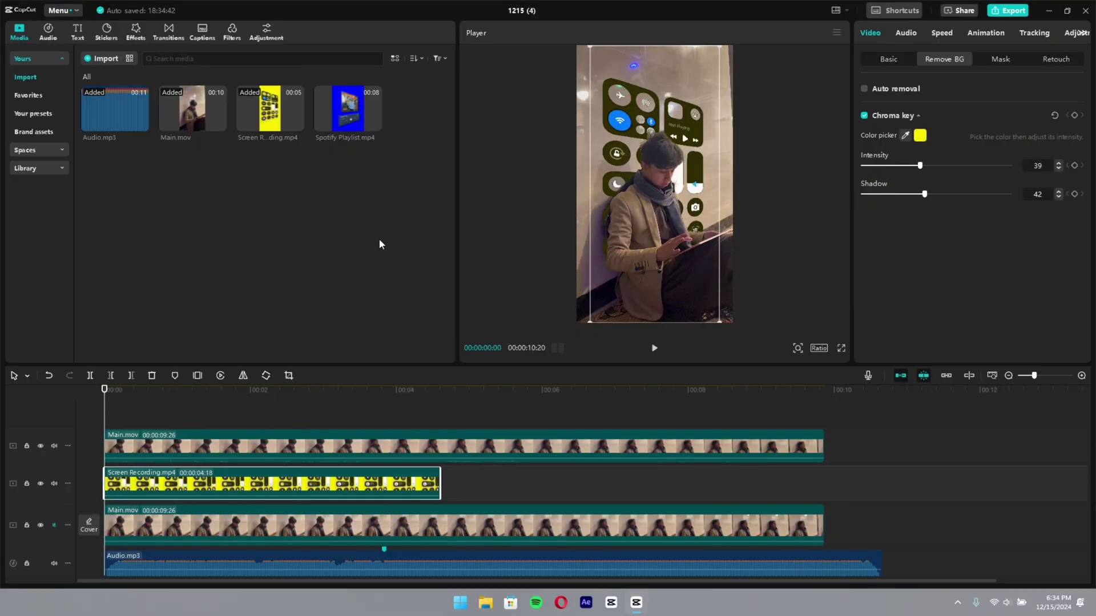
{"action": "left_click", "coordinate": [892, 59]}
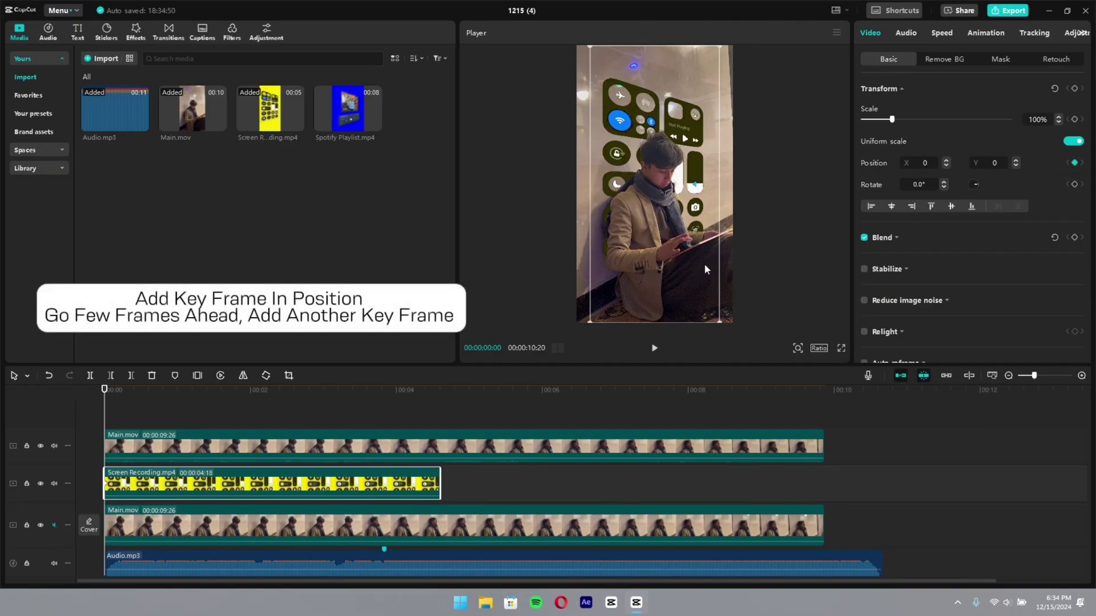
{"action": "left_click_drag", "start_coordinate": [135, 392], "coordinate": [152, 396]}
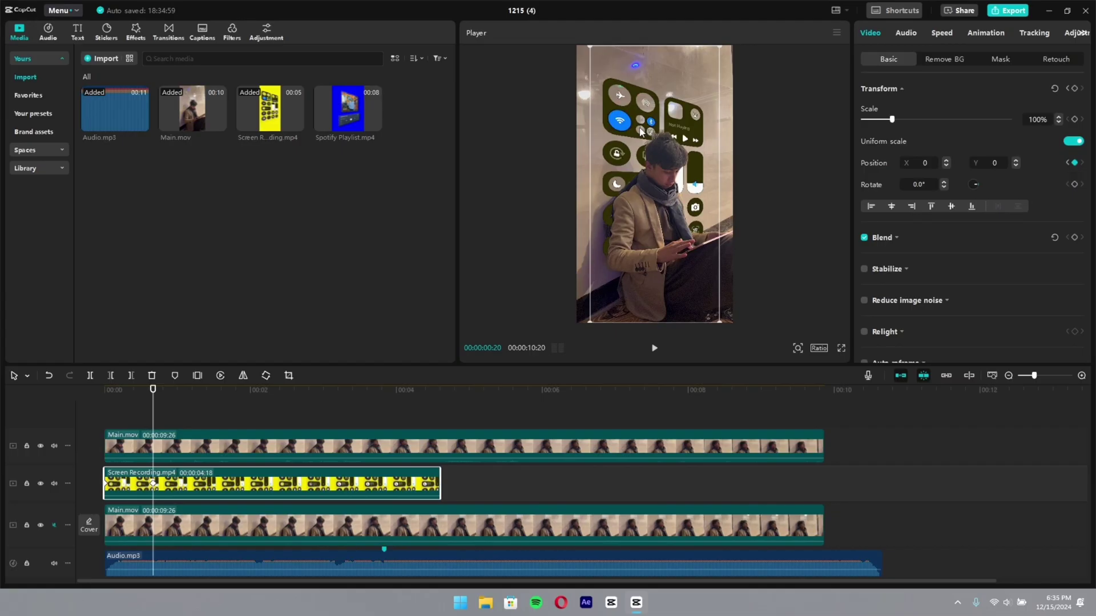
At the first position keyframe, move the screen recording down in the frame to about Y -2705.
{"action": "left_click", "coordinate": [1069, 163]}
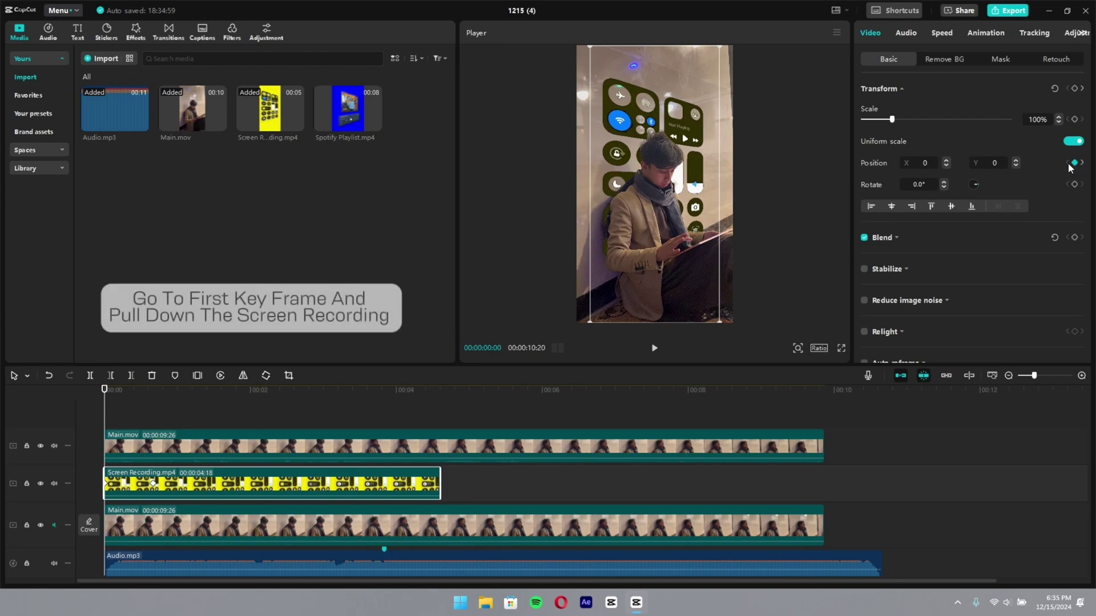
{"action": "left_click_drag", "start_coordinate": [693, 120], "coordinate": [690, 303]}
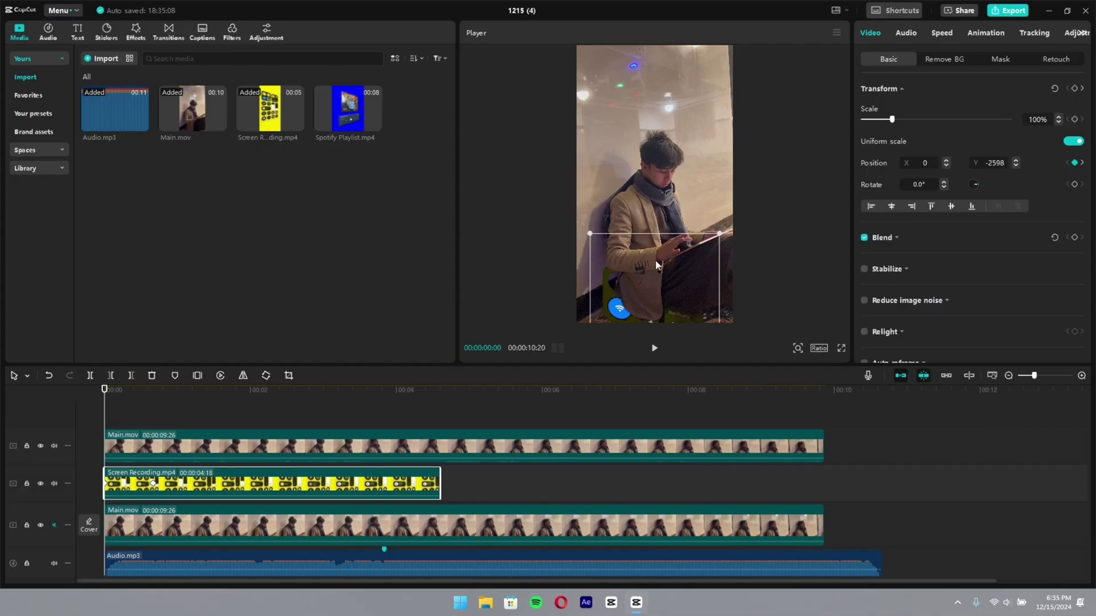
{"action": "left_click_drag", "start_coordinate": [655, 264], "coordinate": [656, 267]}
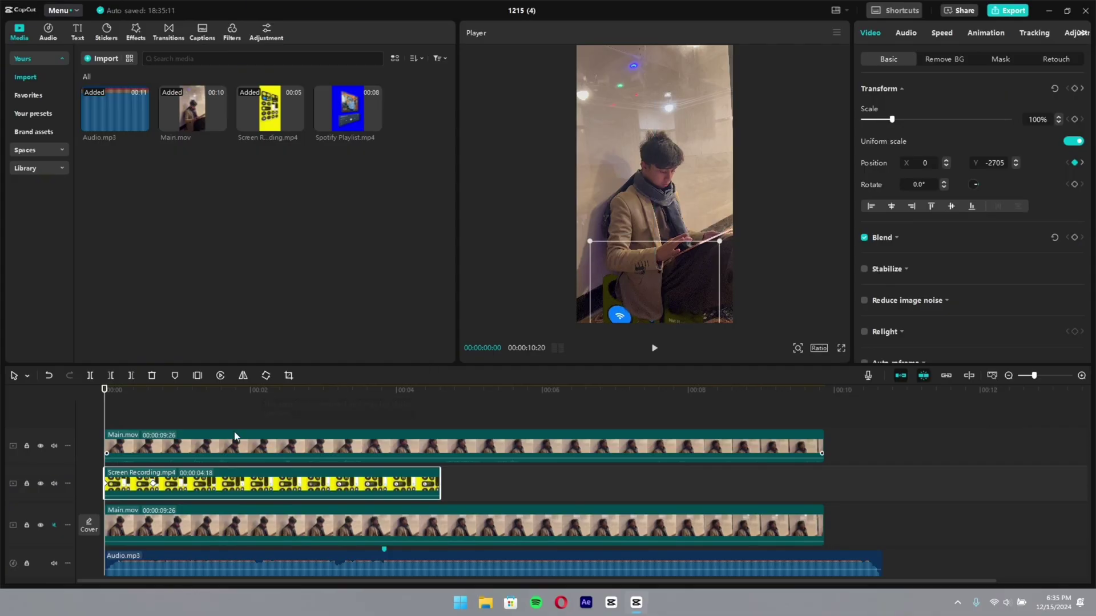
Apply the Ease Out preset curve between Screen Recording.mp4's position keyframes, then collapse its Transform graph.
{"action": "right_click", "coordinate": [110, 489]}
{"action": "left_click", "coordinate": [129, 491]}
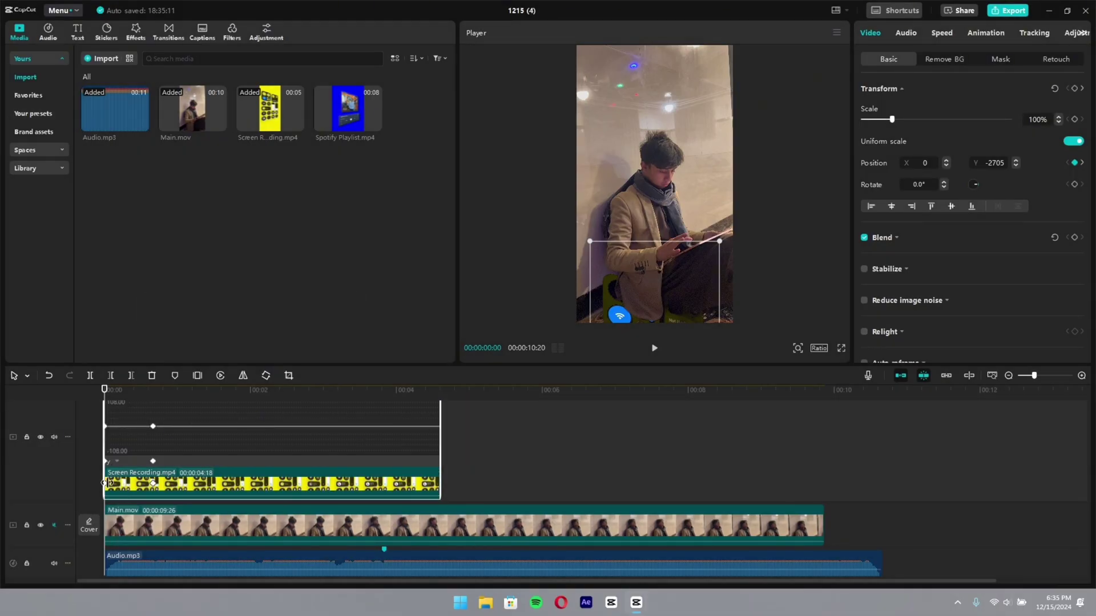
{"action": "right_click", "coordinate": [110, 487]}
{"action": "left_click", "coordinate": [120, 489]}
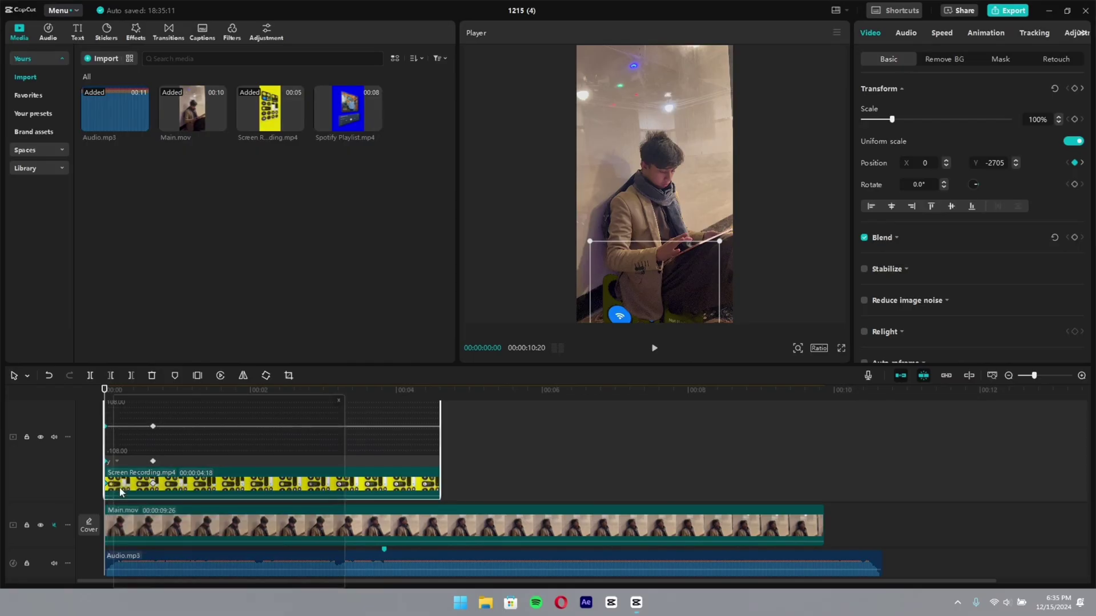
{"action": "left_click", "coordinate": [315, 440]}
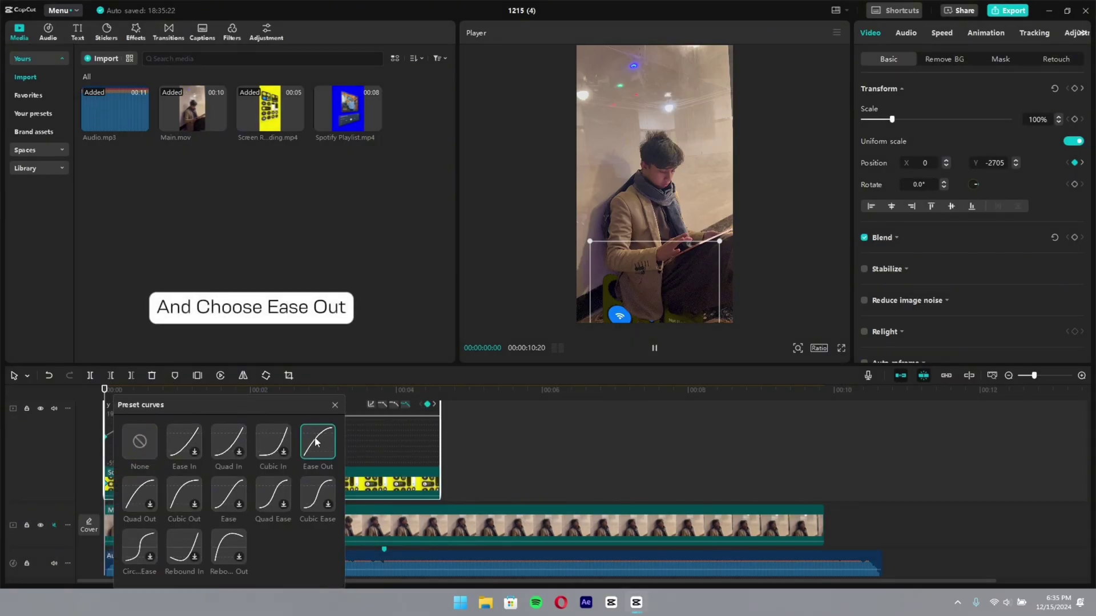
{"action": "left_click", "coordinate": [337, 405]}
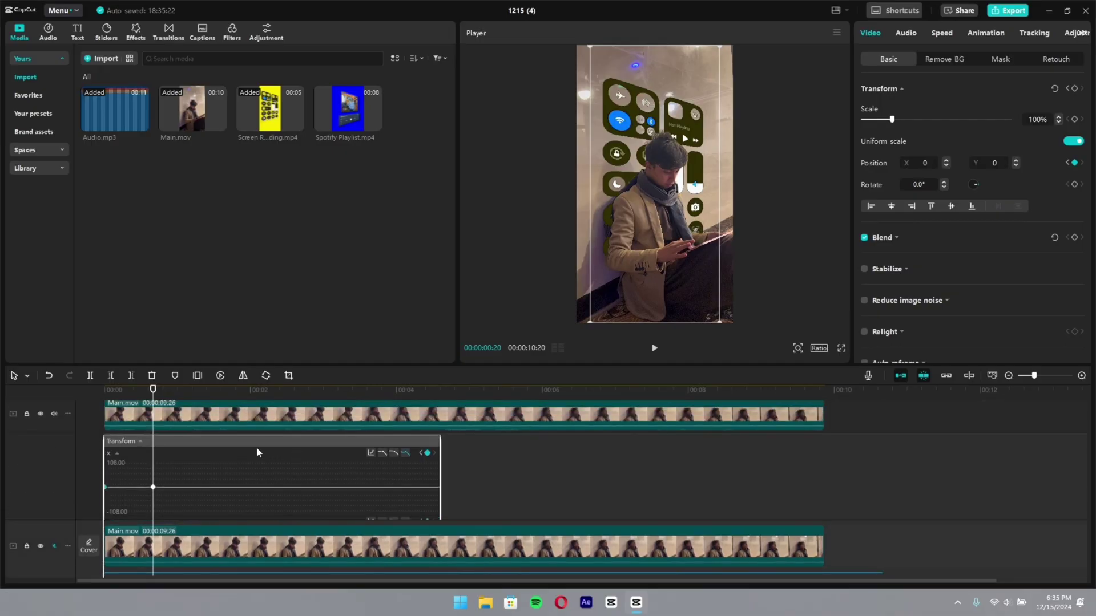
{"action": "left_click", "coordinate": [140, 441]}
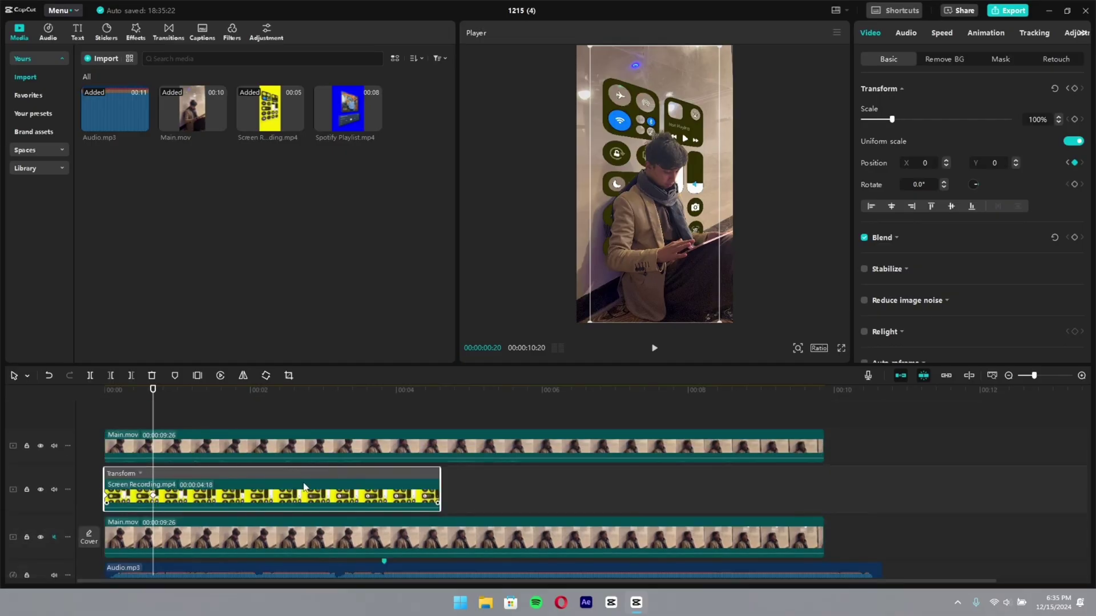
Duplicate the lowest Main.mov clip and place the copy directly beneath the background-removed Main.mov, starting at 00:00:00:00.
{"action": "left_click_drag", "start_coordinate": [153, 400], "coordinate": [123, 405]}
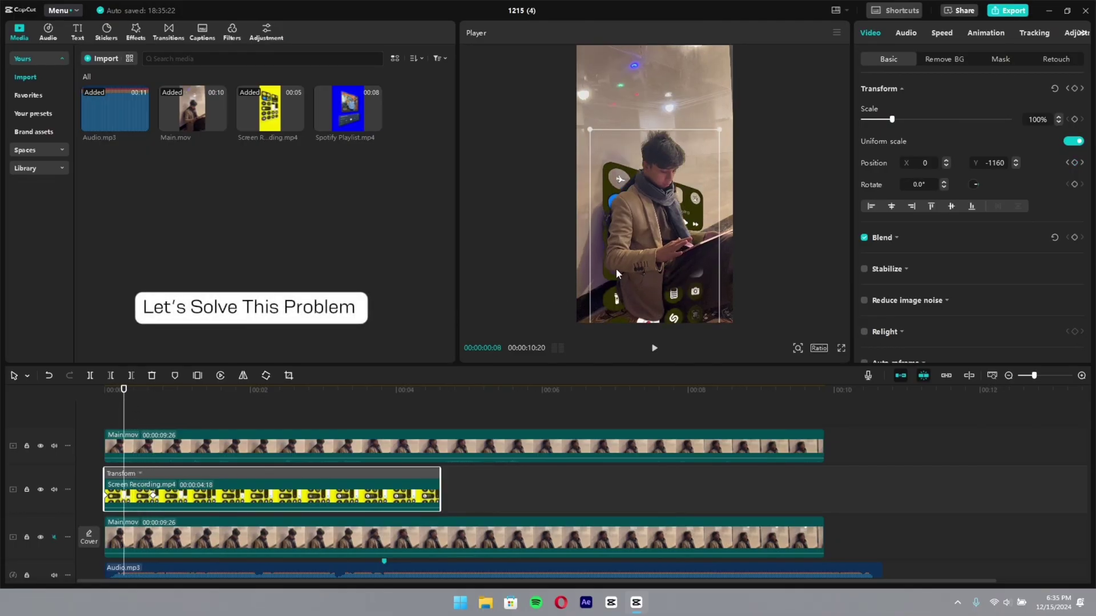
{"action": "left_click", "coordinate": [450, 548]}
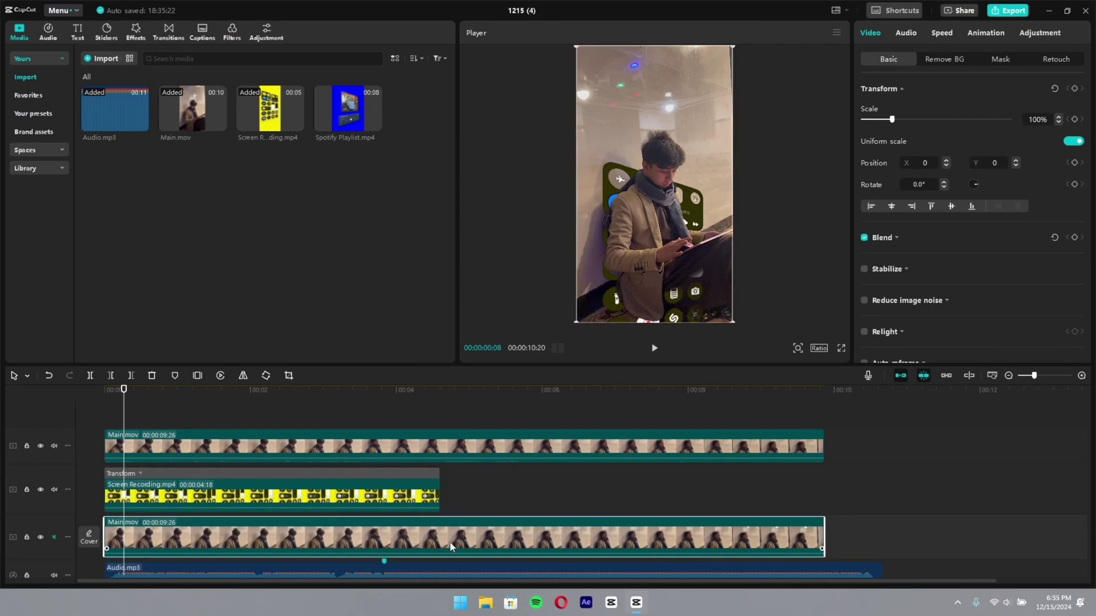
{"action": "key", "text": "ctrl+c"}
{"action": "key", "text": "ctrl+v"}
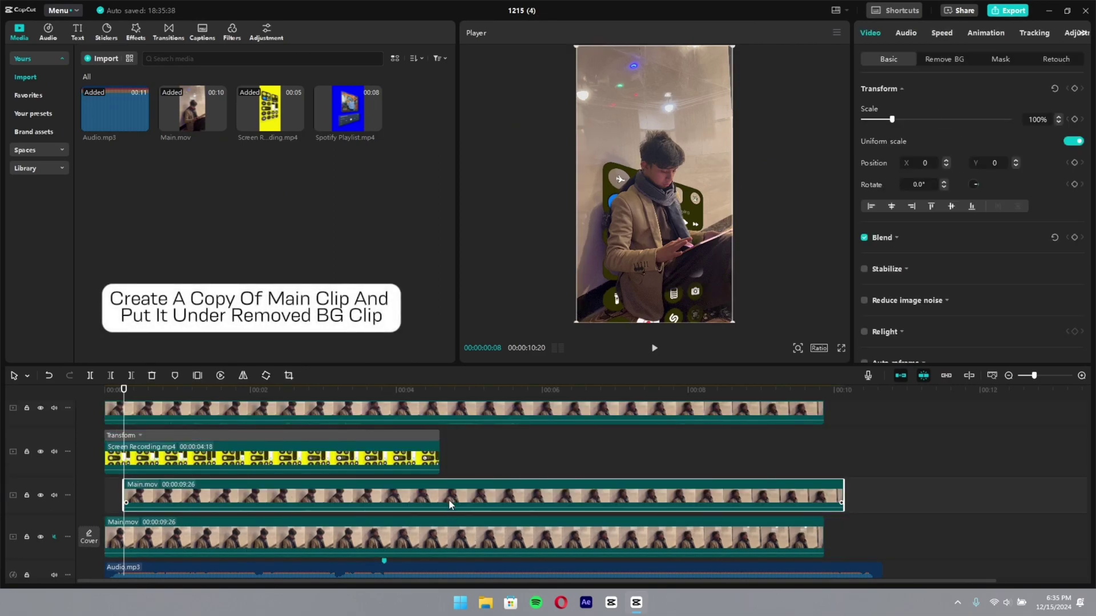
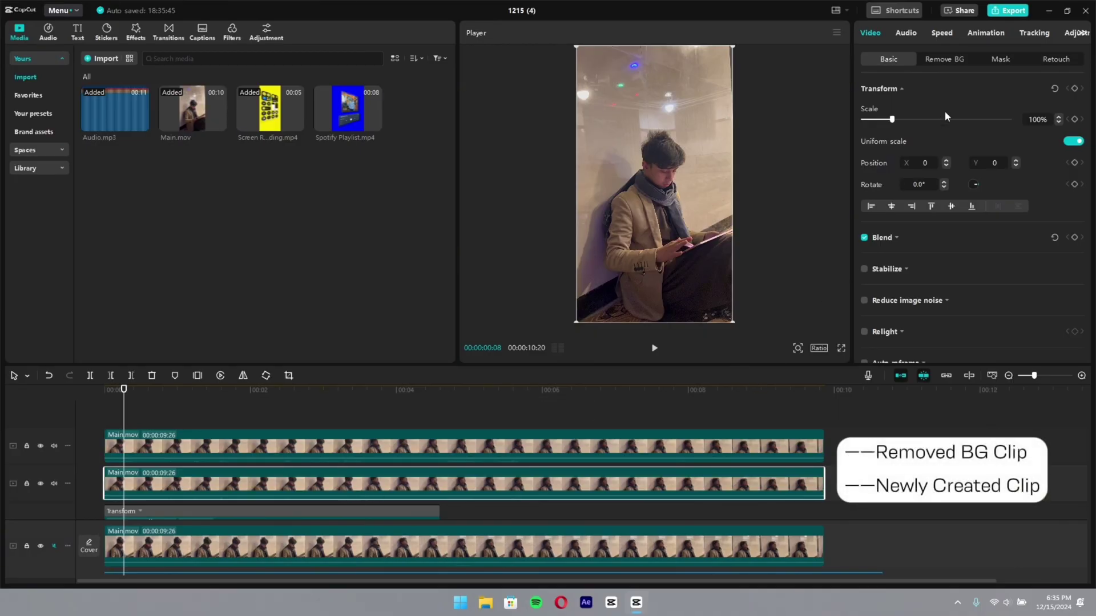
Add an inverted Horizontal mask to the Main.mov copy at X 0, Y -969, with rotation -31° and feather 17.
{"action": "left_click", "coordinate": [1017, 59]}
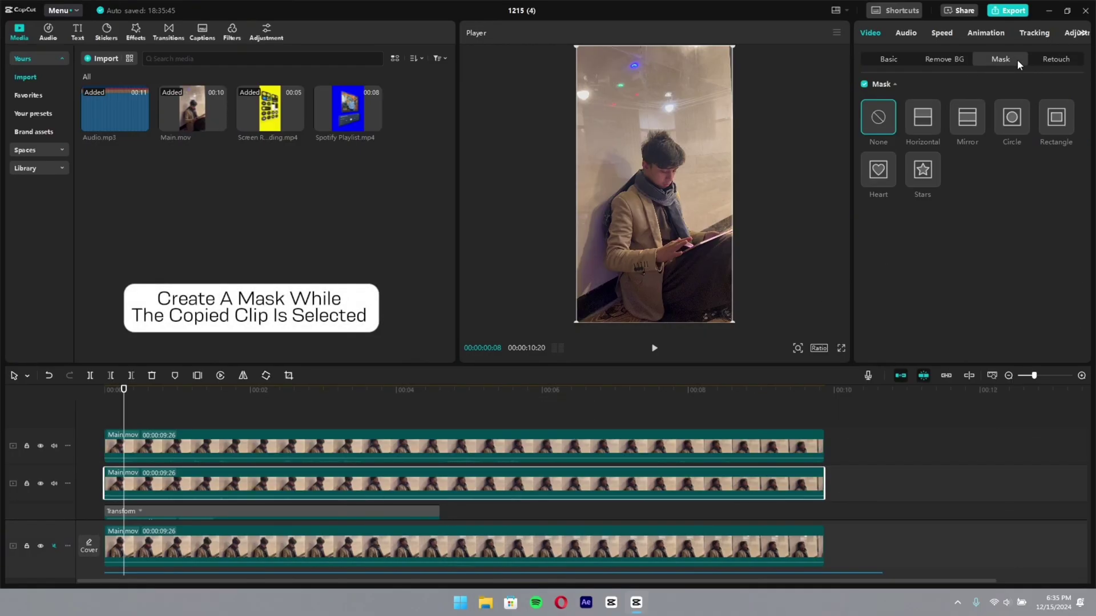
{"action": "left_click", "coordinate": [923, 119]}
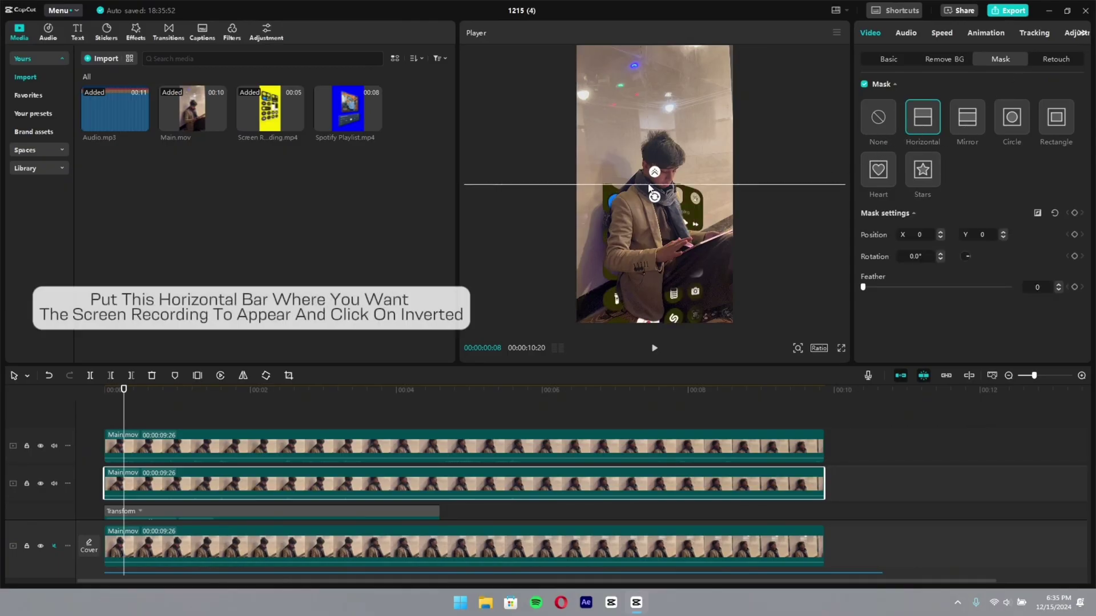
{"action": "left_click_drag", "start_coordinate": [649, 187], "coordinate": [653, 251]}
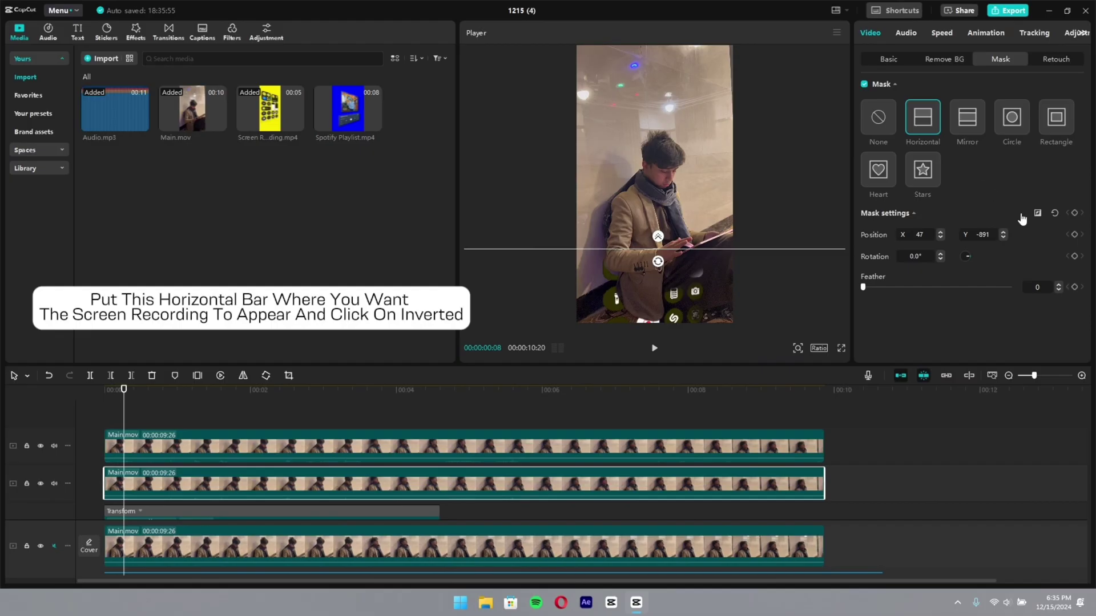
{"action": "left_click", "coordinate": [1039, 214]}
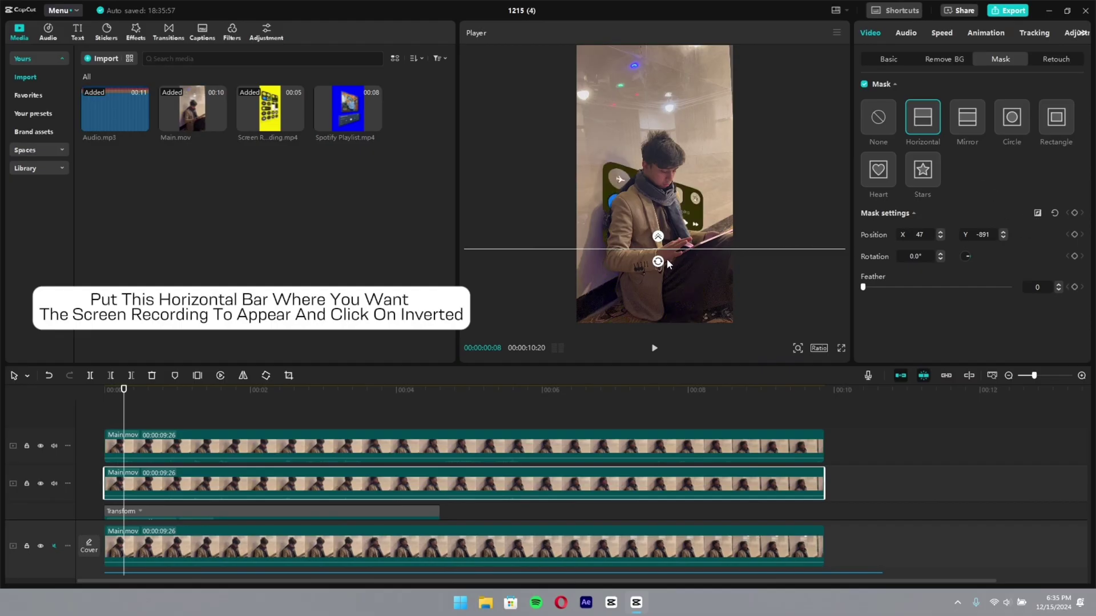
{"action": "left_click_drag", "start_coordinate": [658, 261], "coordinate": [646, 245]}
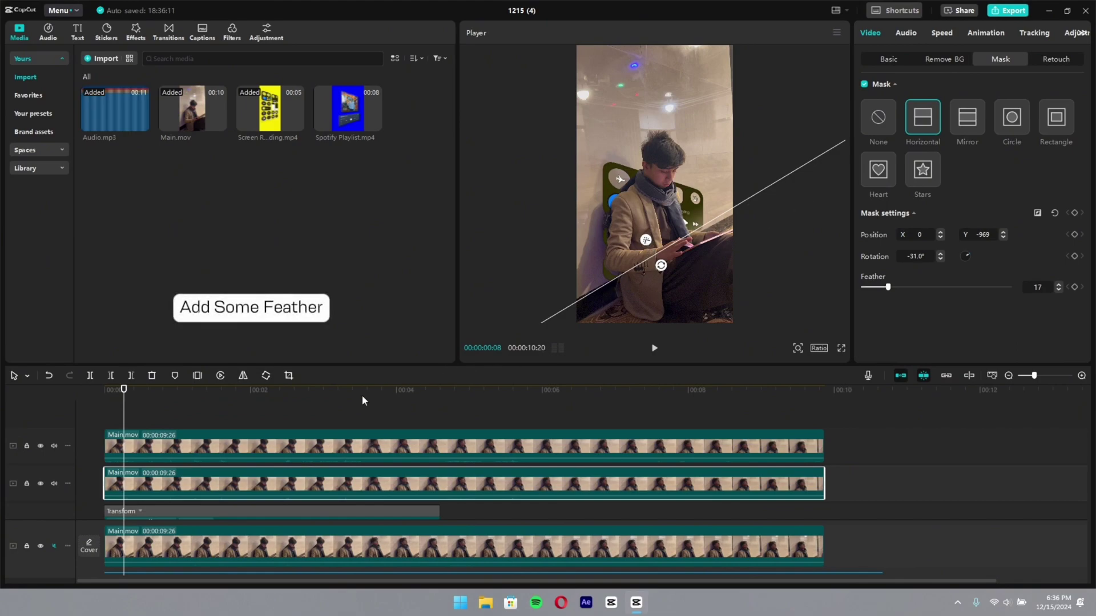
Play the edit from the start to check how the screen recording rises behind the person.
{"action": "left_click_drag", "start_coordinate": [125, 394], "coordinate": [101, 393]}
{"action": "key", "text": "space"}
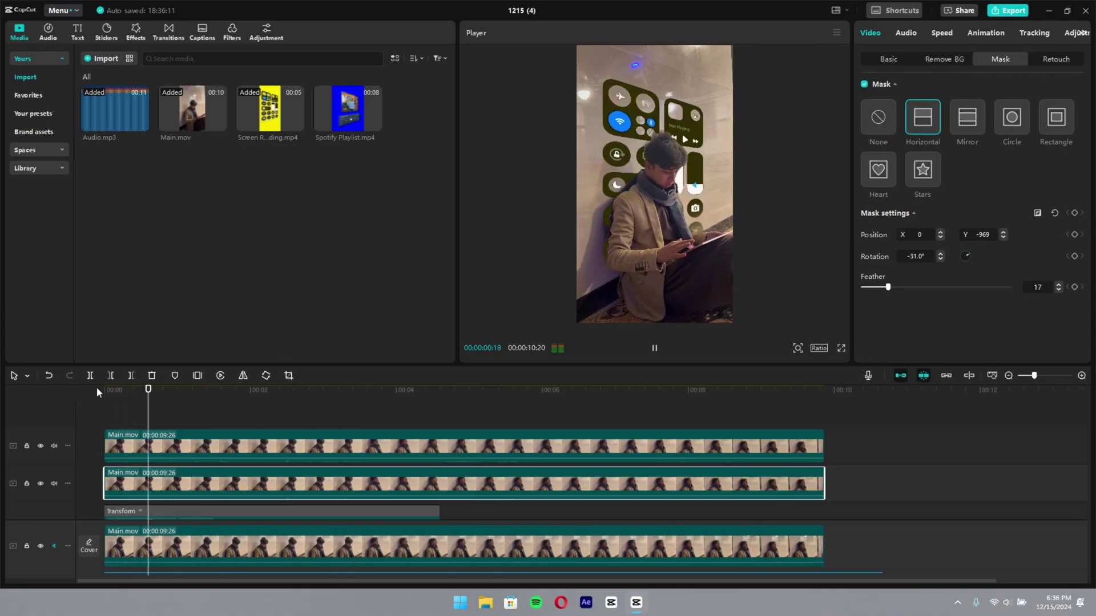
{"action": "key", "text": "space"}
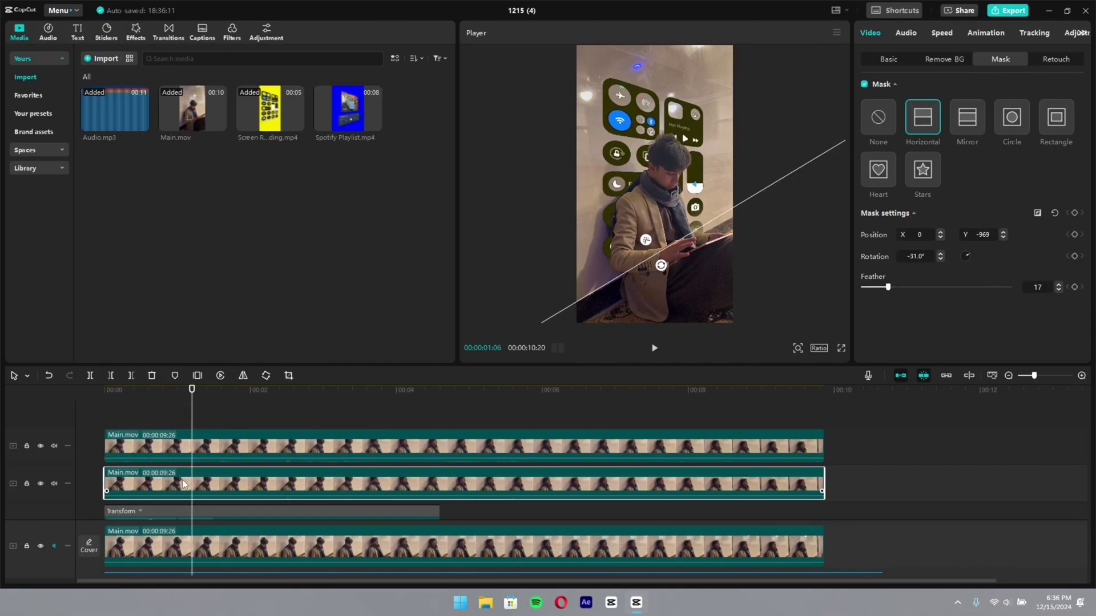
At Screen Recording.mp4's 00:00:00:20 keyframe, move the recording up to about Y 181 and scale it to 98%.
{"action": "scroll", "coordinate": [183, 479], "scroll_direction": "down", "scroll_amount": 3}
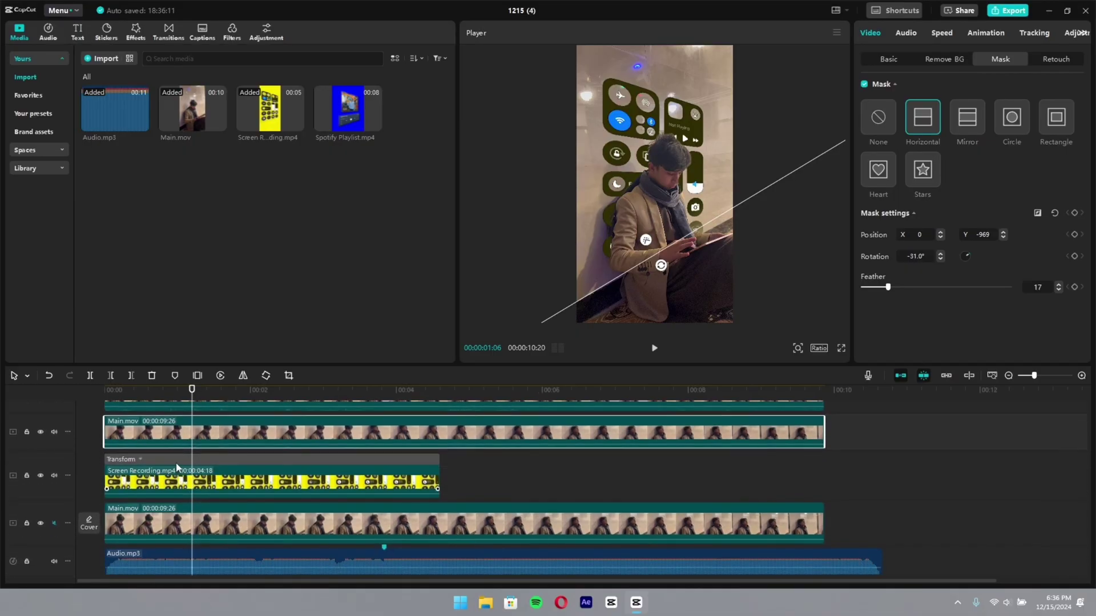
{"action": "left_click", "coordinate": [177, 467]}
{"action": "left_click_drag", "start_coordinate": [192, 390], "coordinate": [153, 390]}
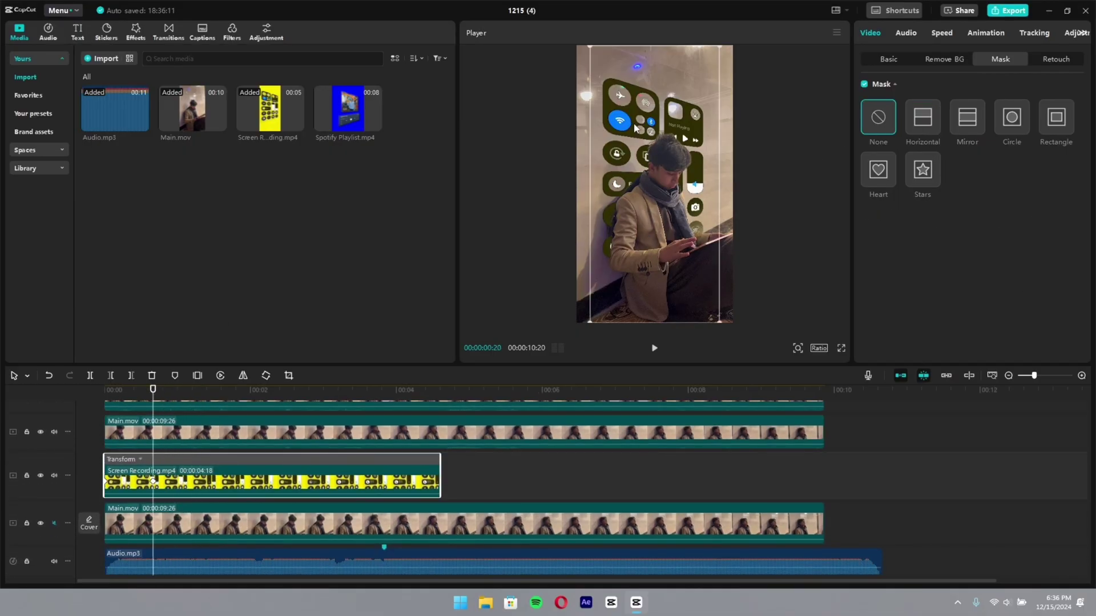
{"action": "left_click_drag", "start_coordinate": [635, 129], "coordinate": [636, 106]}
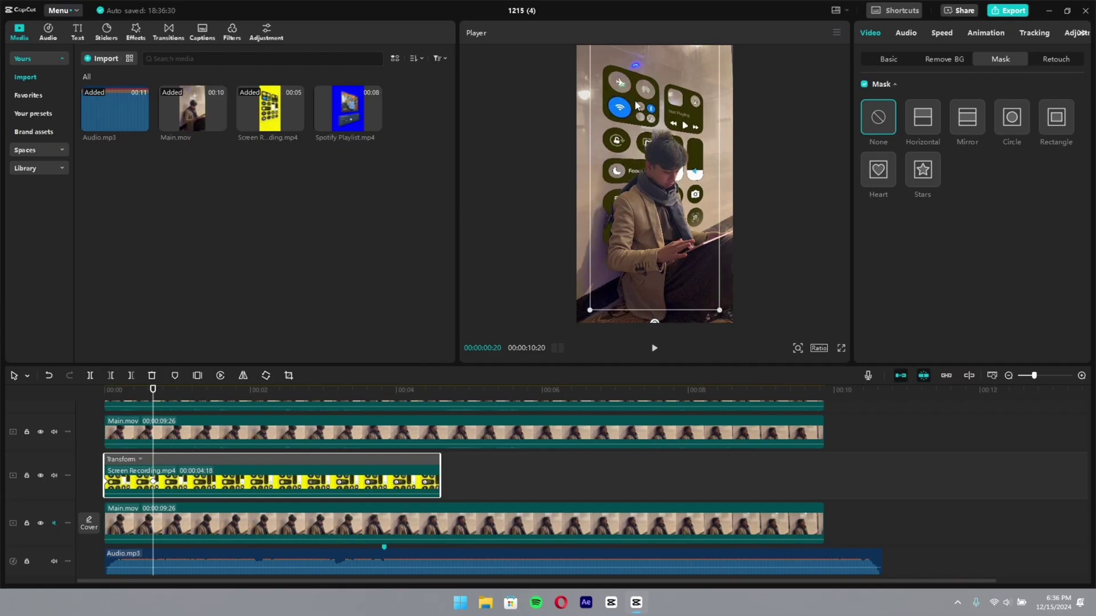
{"action": "left_click", "coordinate": [884, 59]}
{"action": "left_click_drag", "start_coordinate": [892, 119], "coordinate": [891, 120]}
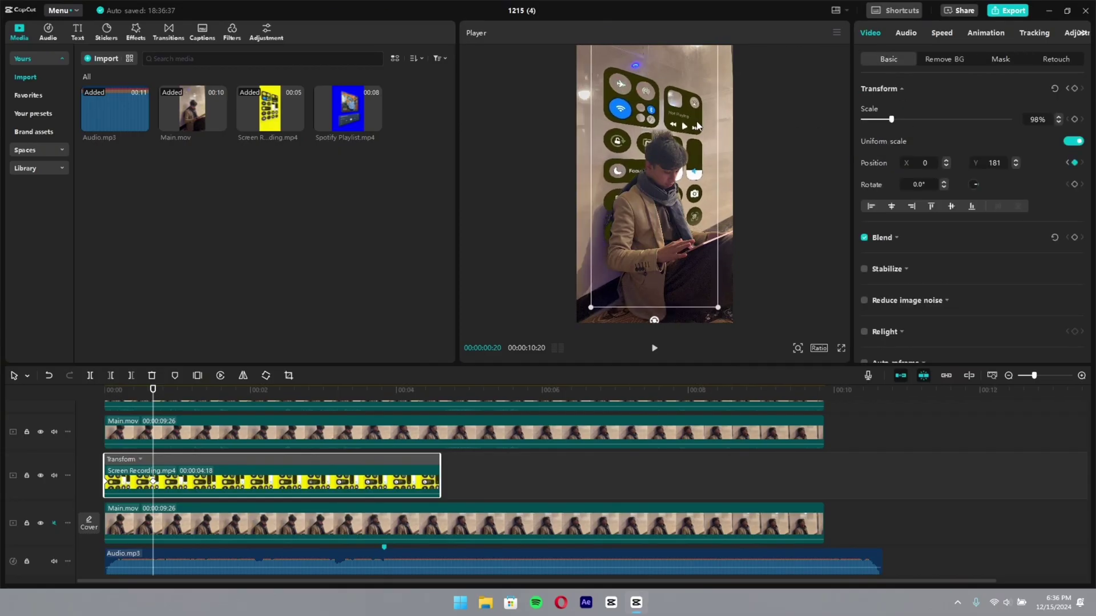
{"action": "left_click", "coordinate": [695, 133]}
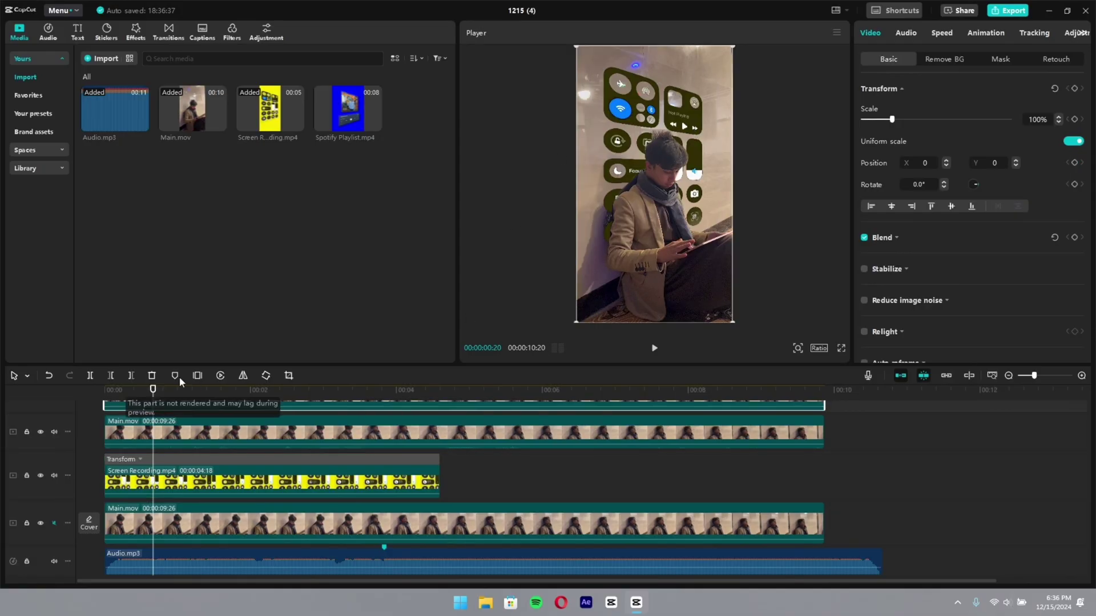
Trim Screen Recording.mp4 to 00:00:04:04 and add position keyframes at 00:00:03:12 and 00:00:03:25, moving it down to about X -51, Y -2937 at the latter.
{"action": "left_click_drag", "start_coordinate": [153, 389], "coordinate": [353, 423]}
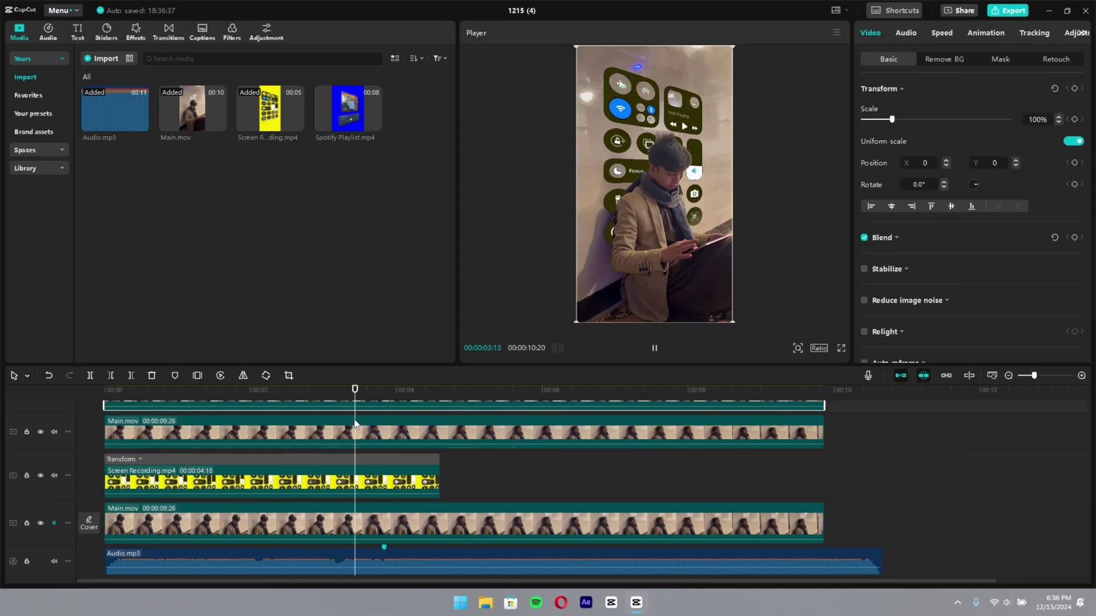
{"action": "key", "text": "space"}
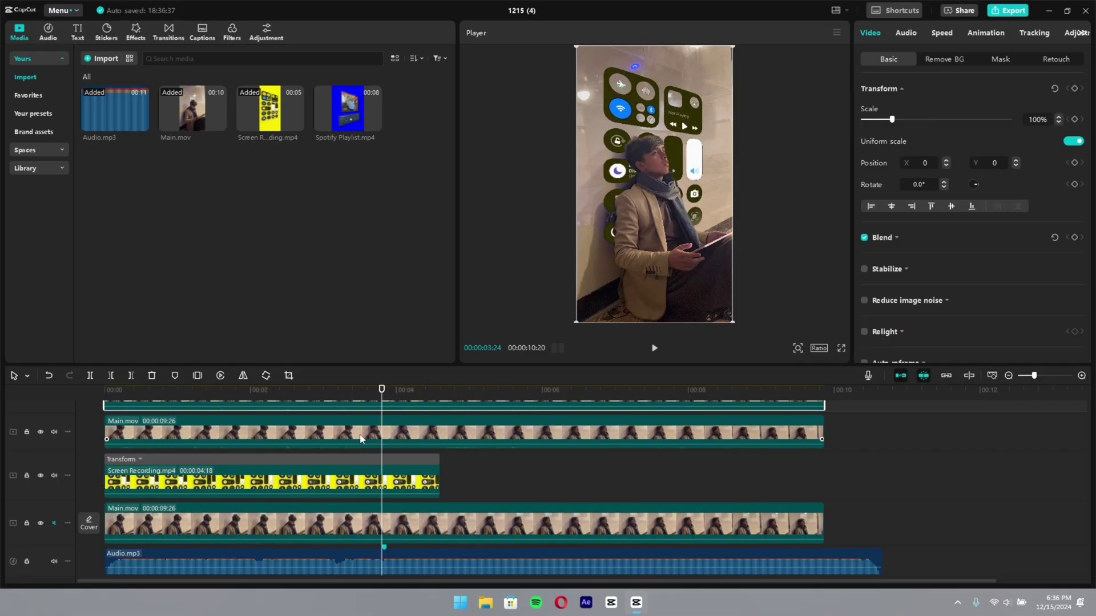
{"action": "mouse_move", "coordinate": [381, 389]}
{"action": "left_mouse_down"}
{"action": "mouse_move", "coordinate": [358, 394]}
{"action": "mouse_move", "coordinate": [375, 401]}
{"action": "left_mouse_up"}
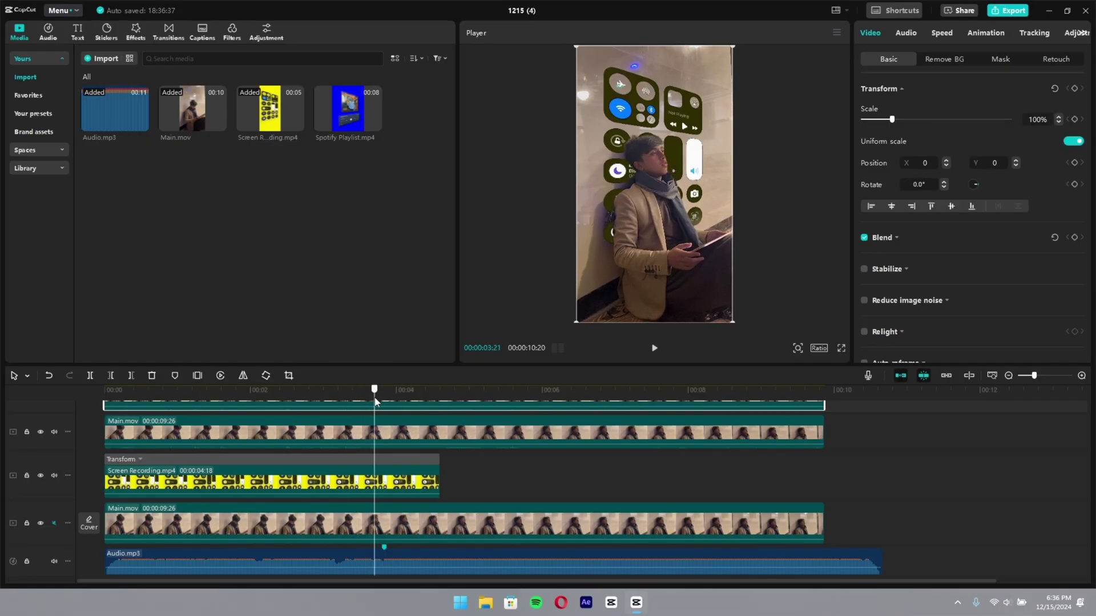
{"action": "left_click_drag", "start_coordinate": [439, 482], "coordinate": [406, 483]}
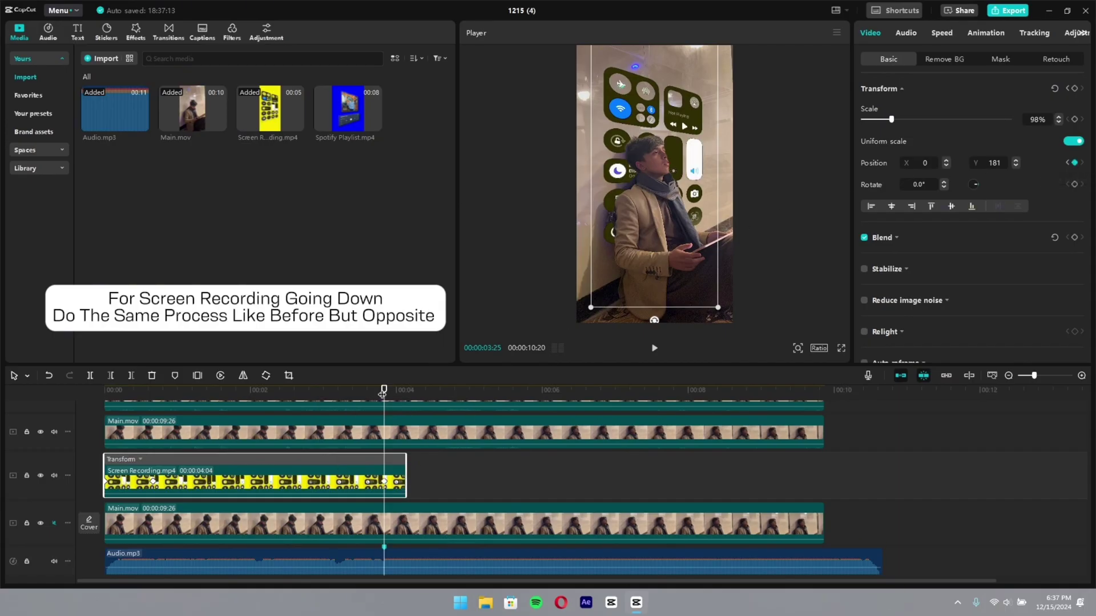
{"action": "left_click_drag", "start_coordinate": [384, 391], "coordinate": [353, 395]}
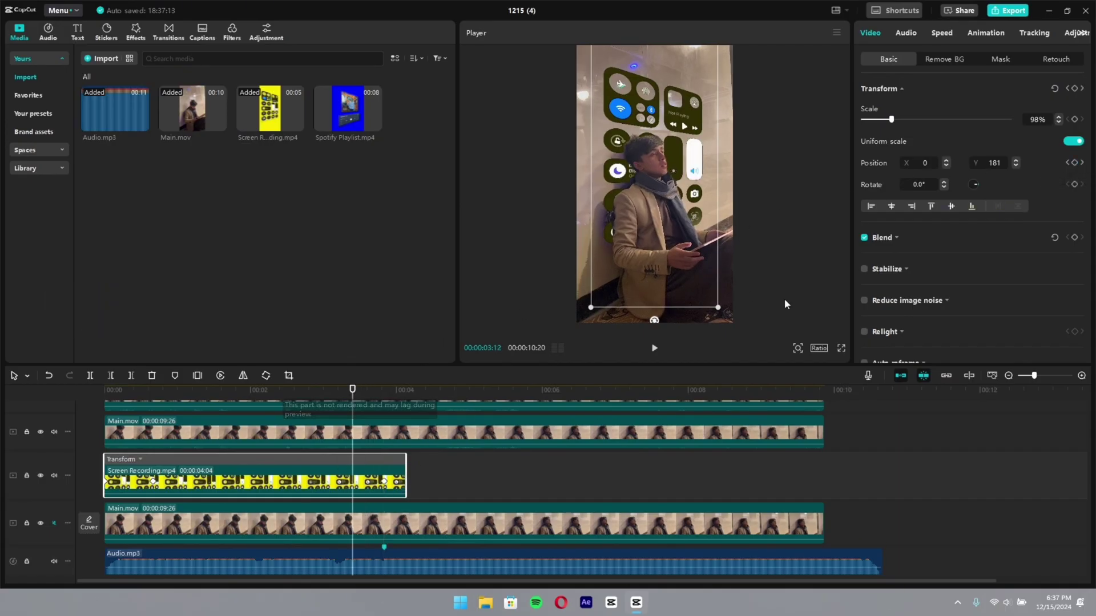
{"action": "left_click", "coordinate": [1081, 163]}
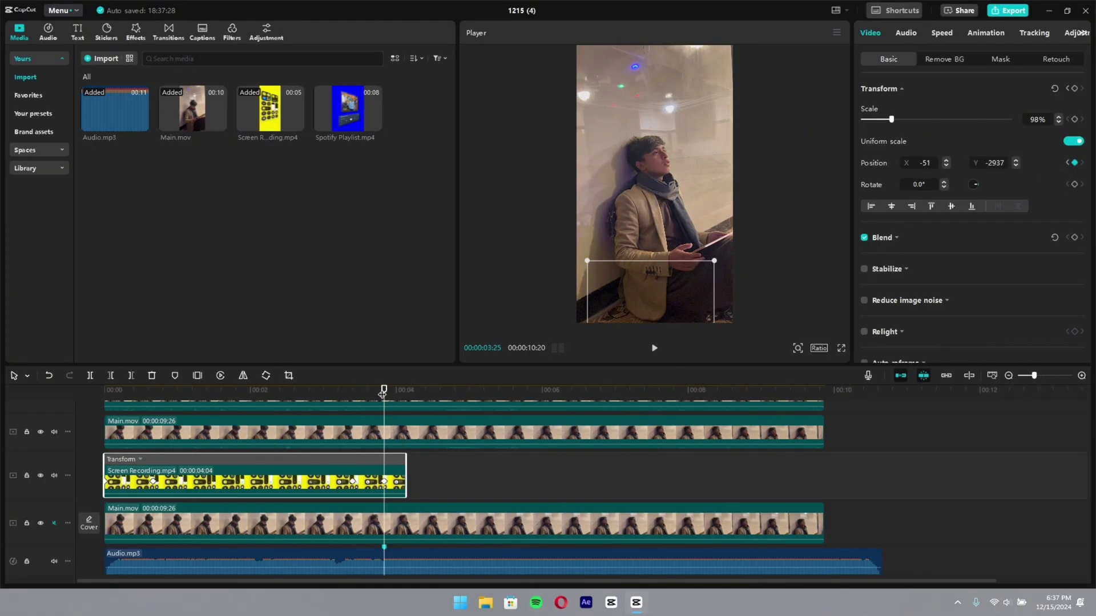
Apply the Ease Out preset curve between Screen Recording.mp4's position keyframes at 00:00:03:12 and 00:00:03:25.
{"action": "left_click_drag", "start_coordinate": [383, 394], "coordinate": [370, 393]}
{"action": "right_click", "coordinate": [353, 481]}
{"action": "left_click", "coordinate": [374, 488]}
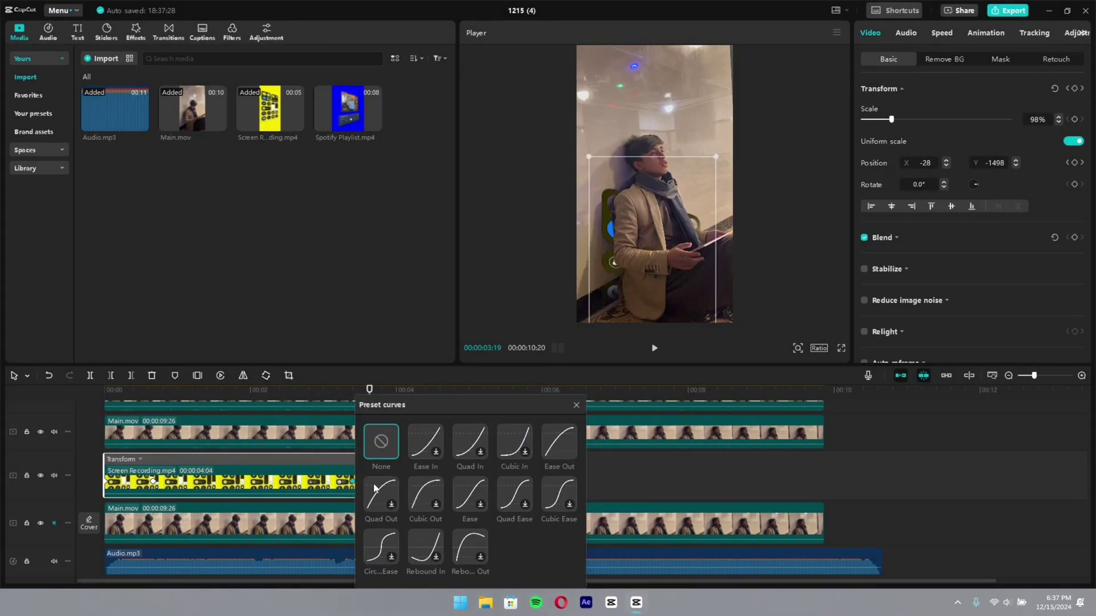
{"action": "left_click", "coordinate": [550, 442]}
{"action": "left_click", "coordinate": [576, 405]}
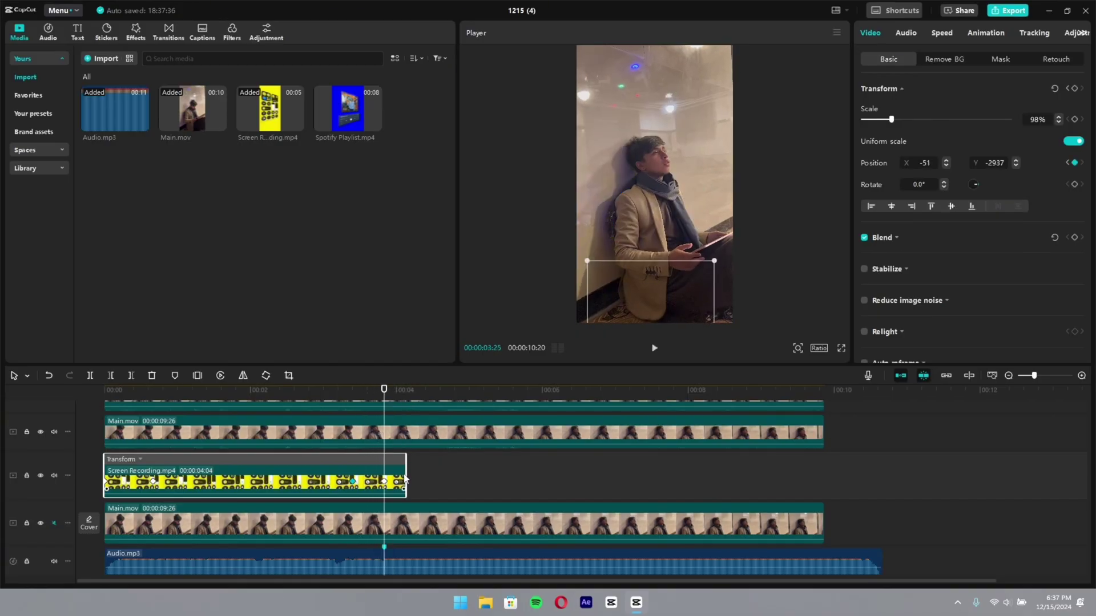
Undo the last two edits, and add Spotify Playlist.mp4 directly after Screen Recording.mp4 on the same track.
{"action": "key", "text": "ctrl+z"}
{"action": "key", "text": "ctrl+z"}
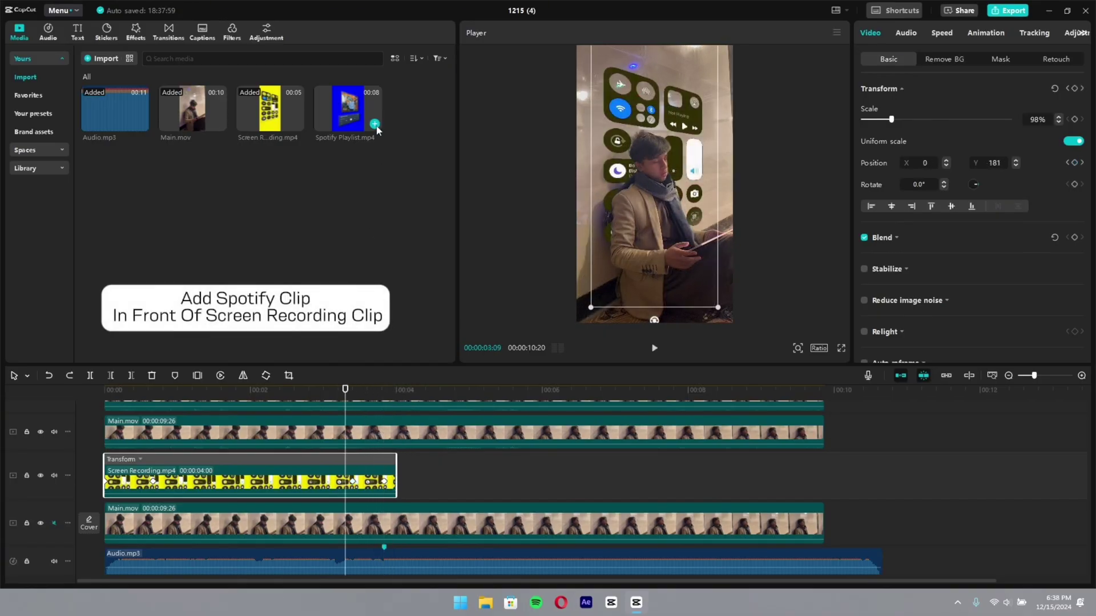
{"action": "left_click", "coordinate": [374, 123]}
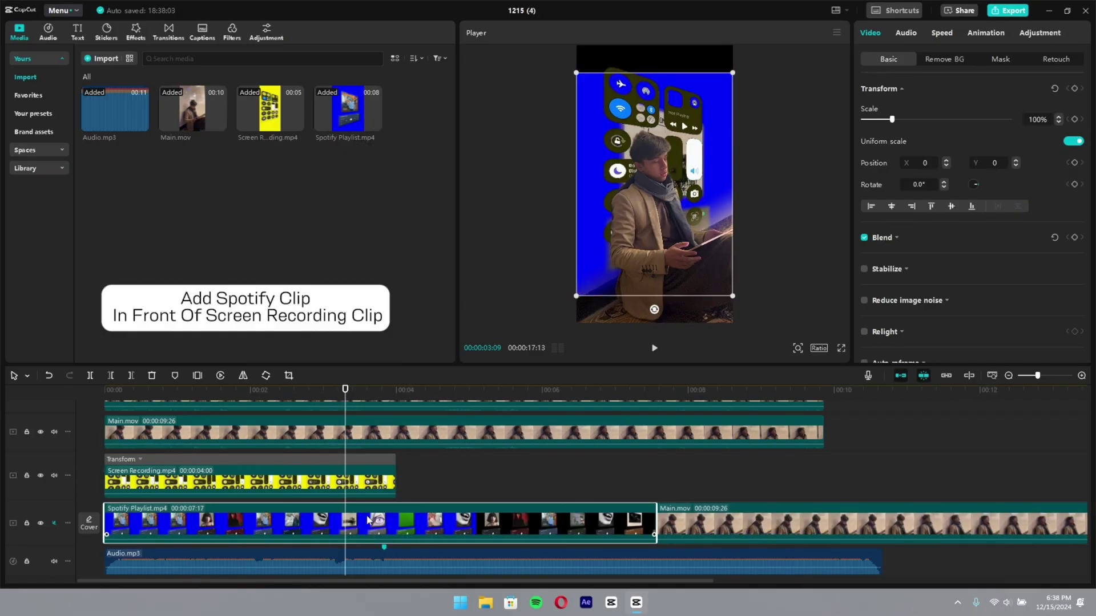
{"action": "left_click_drag", "start_coordinate": [367, 525], "coordinate": [659, 477]}
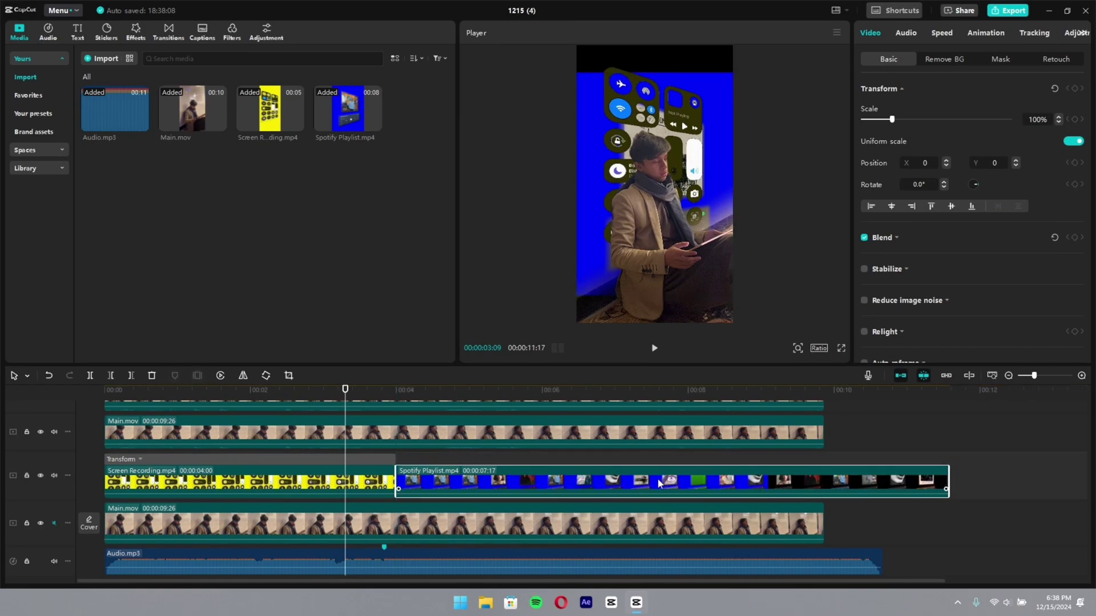
Chroma-key Spotify Playlist.mp4 at 00:00:07:13 by picking its blue background, with intensity 35 and shadow 32.
{"action": "left_click", "coordinate": [410, 391]}
{"action": "left_click_drag", "start_coordinate": [410, 391], "coordinate": [575, 420]}
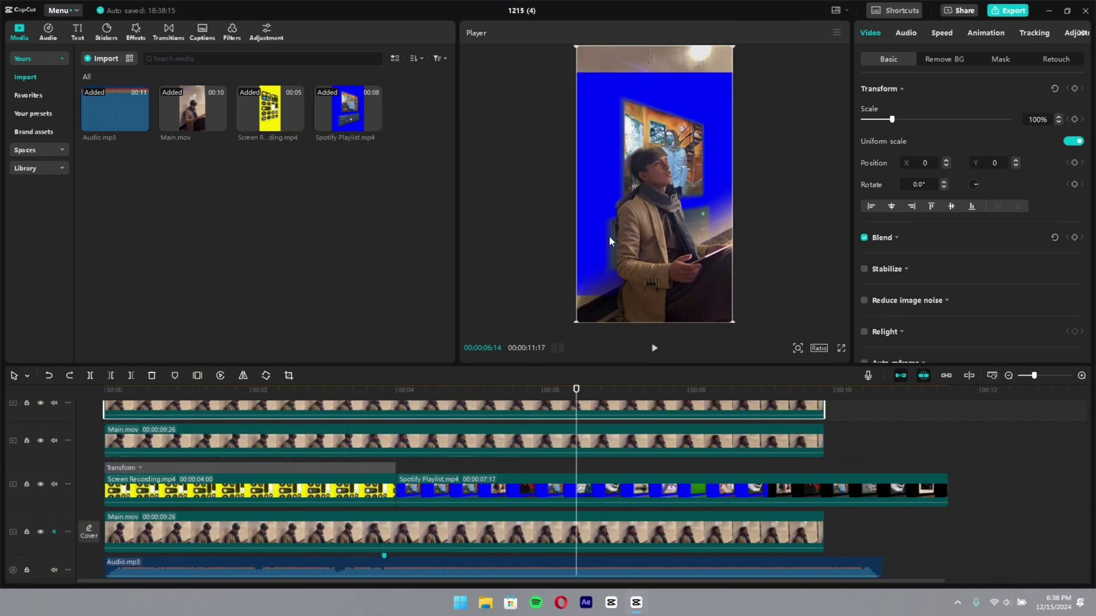
{"action": "left_click", "coordinate": [949, 60]}
{"action": "left_click", "coordinate": [864, 90]}
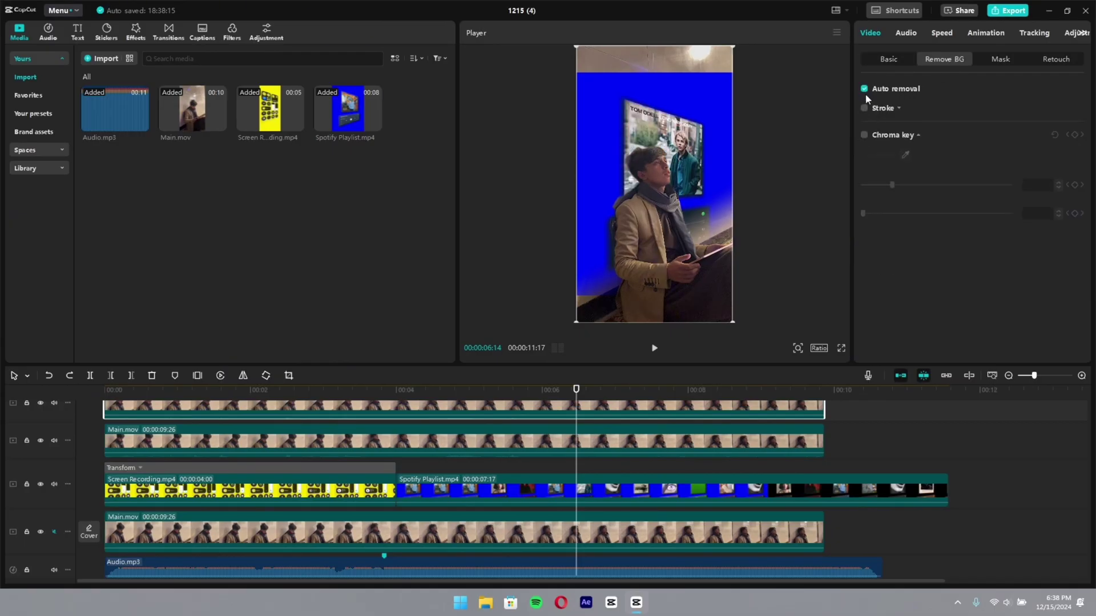
{"action": "left_click", "coordinate": [648, 471]}
{"action": "left_click", "coordinate": [648, 475]}
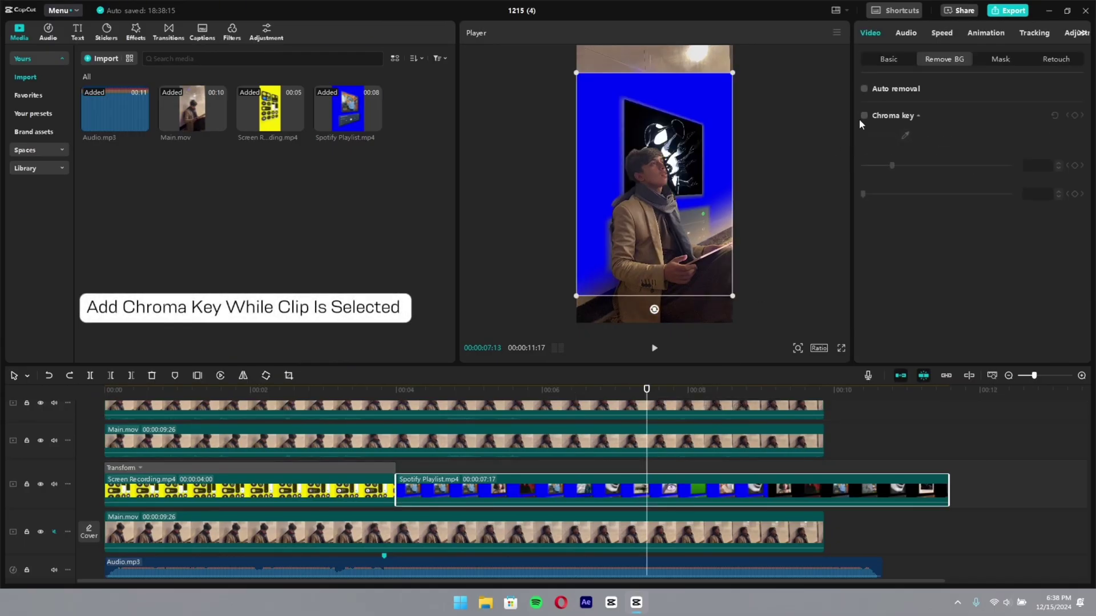
{"action": "left_click", "coordinate": [864, 116]}
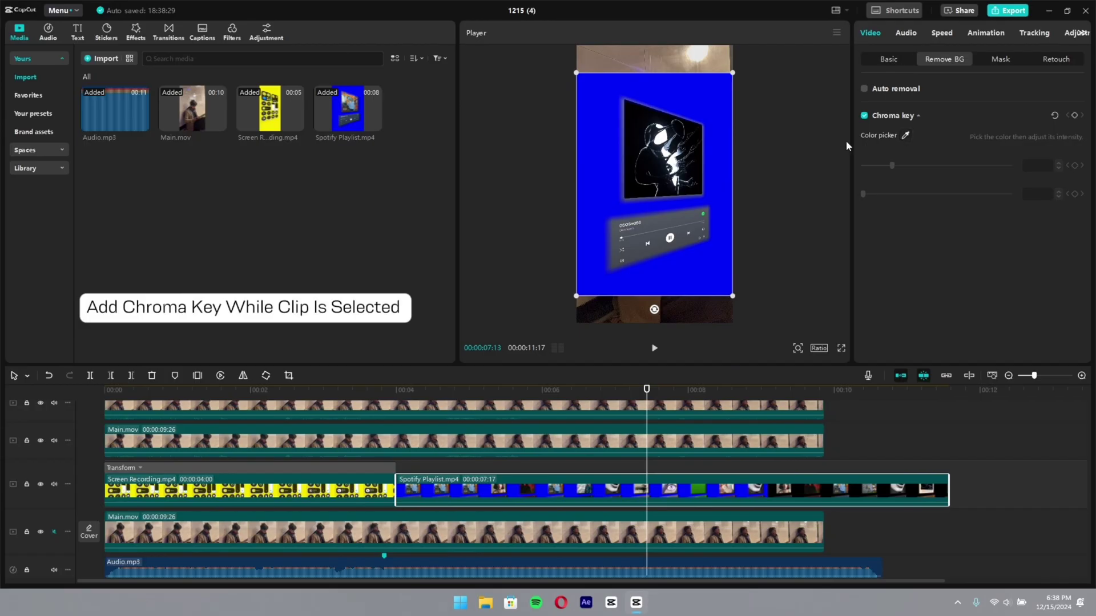
{"action": "left_click", "coordinate": [905, 135]}
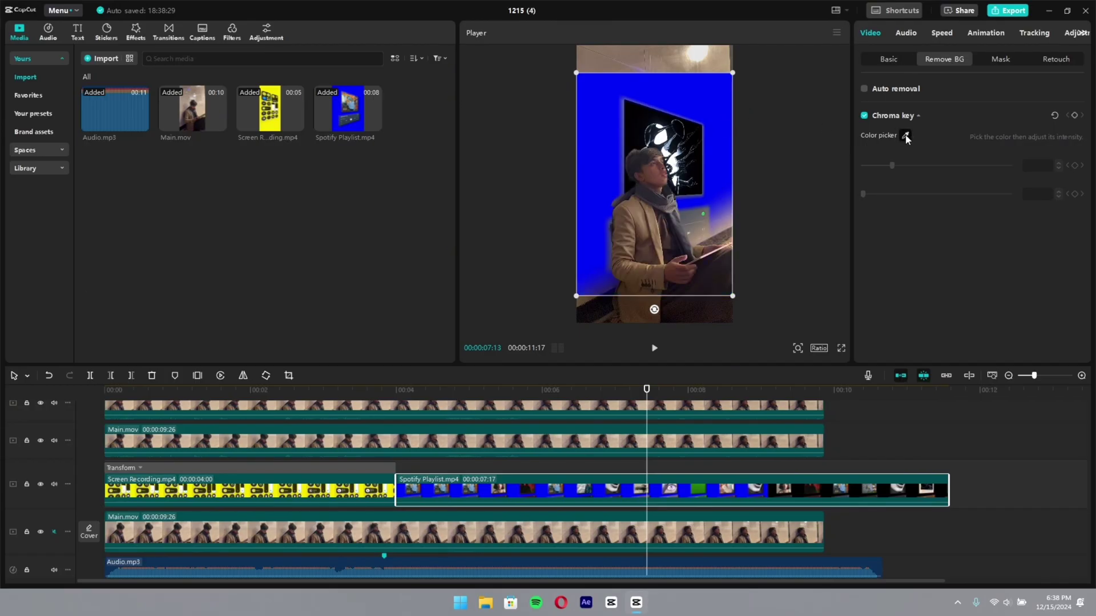
{"action": "left_click", "coordinate": [714, 109]}
{"action": "left_click", "coordinate": [714, 109]}
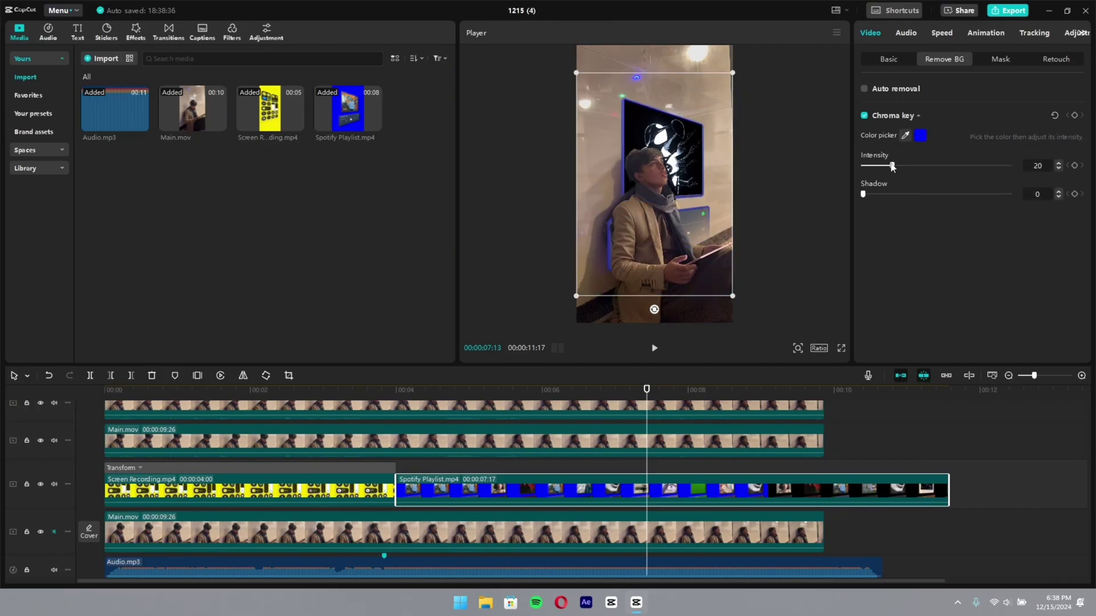
{"action": "left_click_drag", "start_coordinate": [891, 165], "coordinate": [920, 165]}
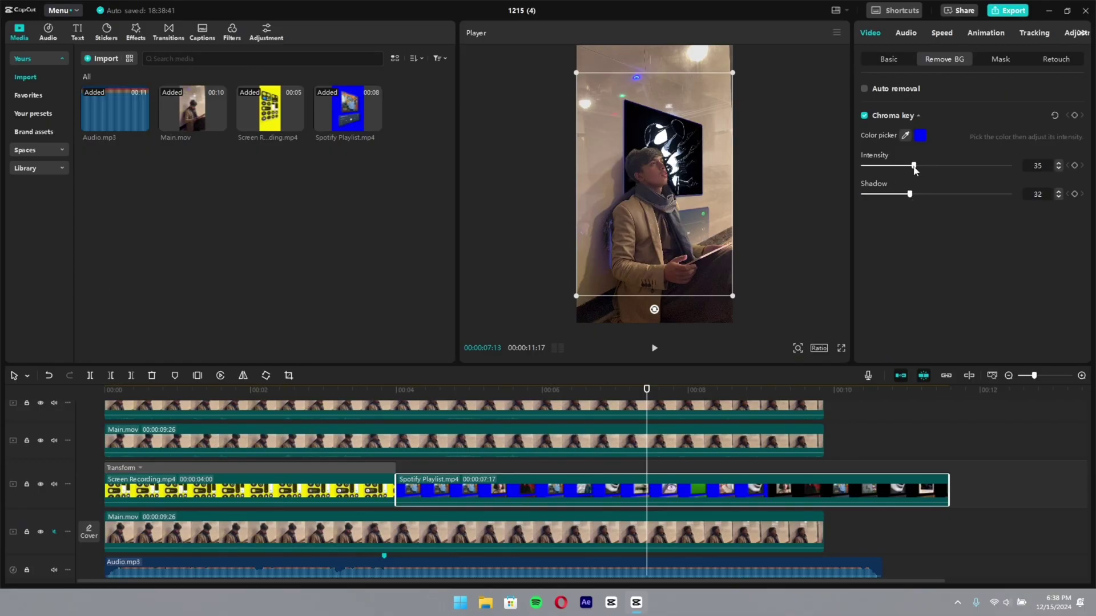
Lower the midpoint of Spotify Playlist.mp4's Blue curve slightly to remove the remaining blue fringe.
{"action": "left_click", "coordinate": [1067, 34]}
{"action": "left_click", "coordinate": [998, 60]}
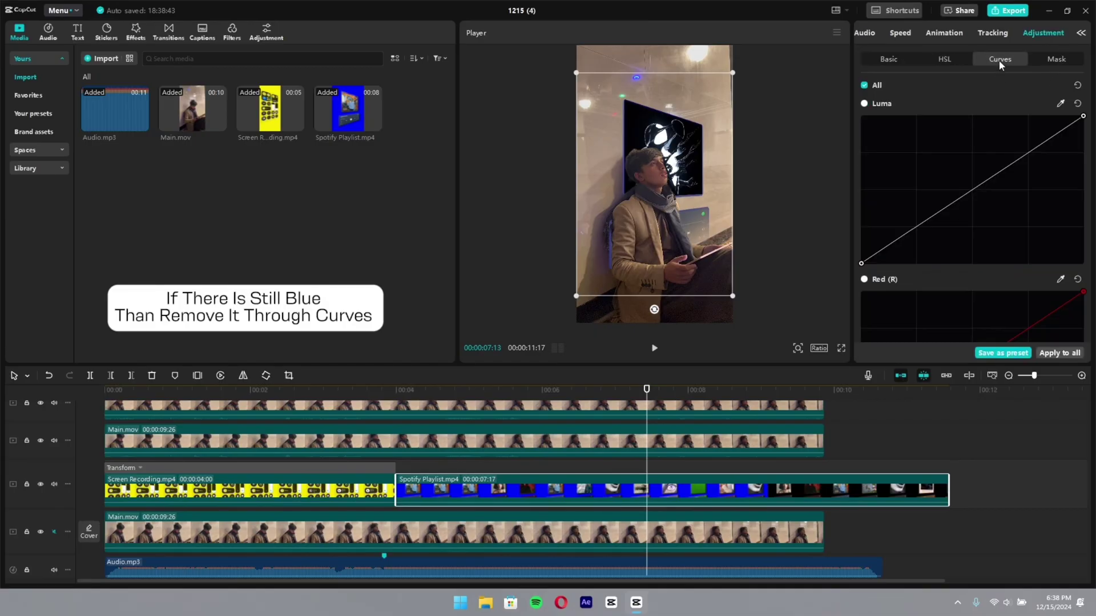
{"action": "scroll", "coordinate": [974, 163], "scroll_direction": "down", "scroll_amount": 8}
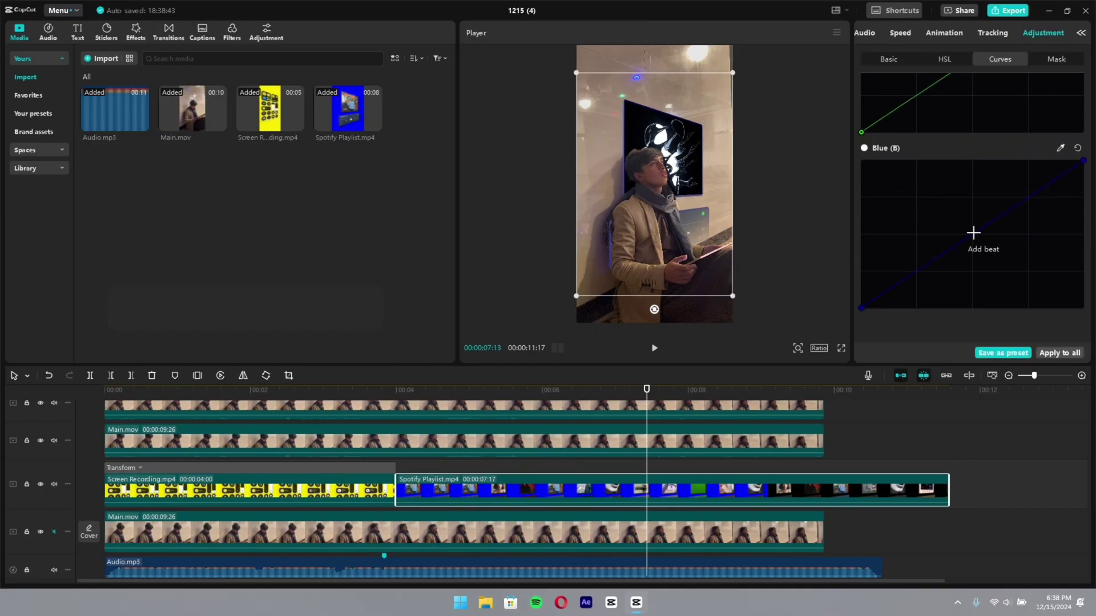
{"action": "left_click_drag", "start_coordinate": [971, 232], "coordinate": [978, 249]}
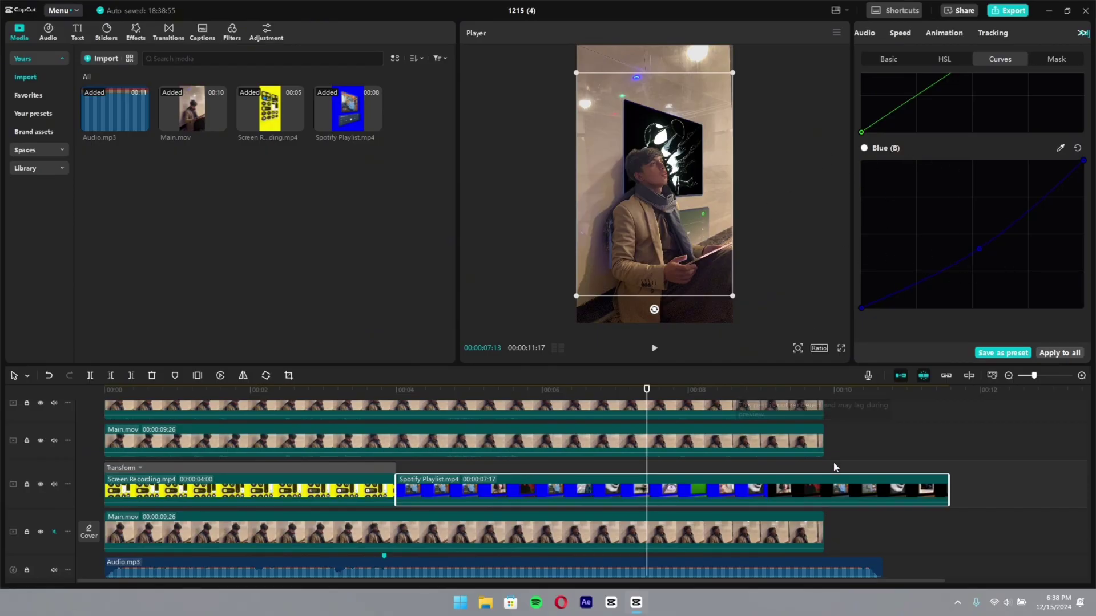
Trim the ends of Spotify Playlist.mp4 and Audio.mp3 to match the end of Main.mov at 00:00:09:26.
{"action": "left_click_drag", "start_coordinate": [947, 481], "coordinate": [820, 489]}
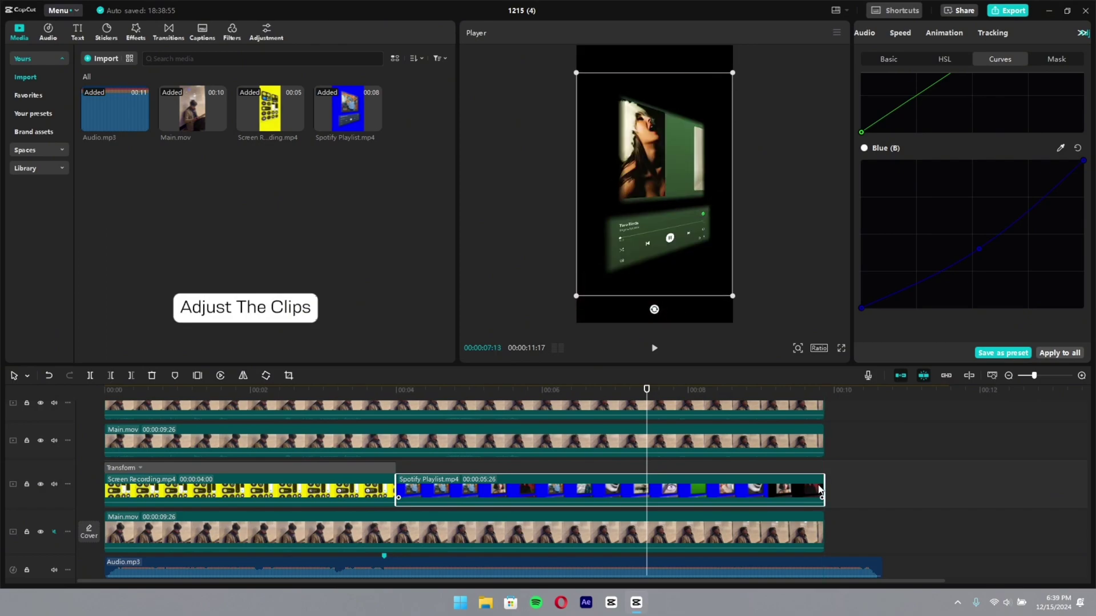
{"action": "left_click", "coordinate": [871, 556]}
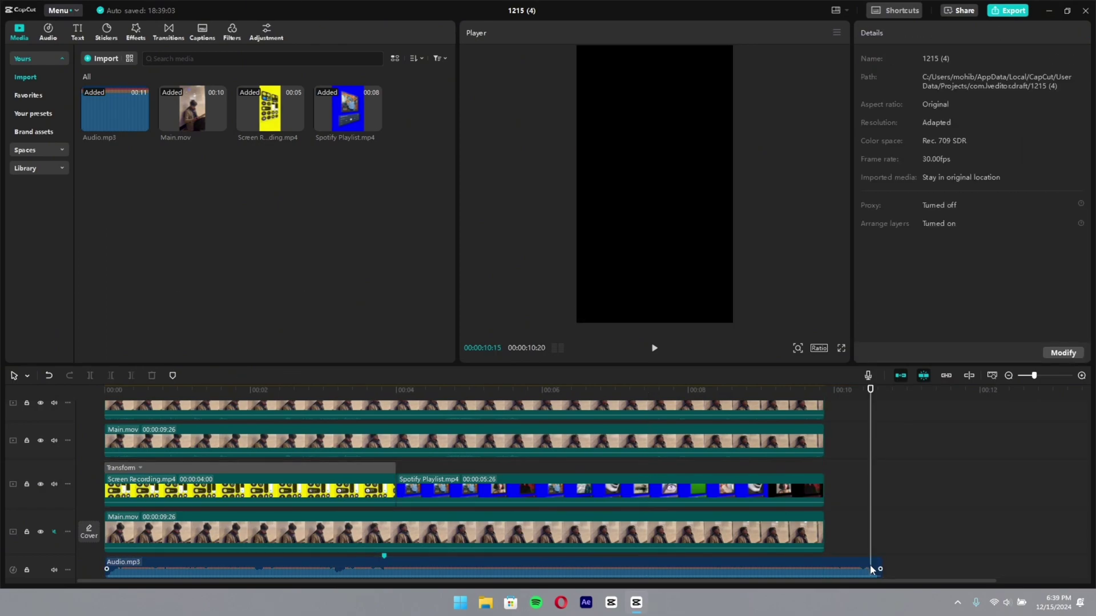
{"action": "left_click", "coordinate": [879, 563]}
{"action": "left_click_drag", "start_coordinate": [880, 560], "coordinate": [823, 565]}
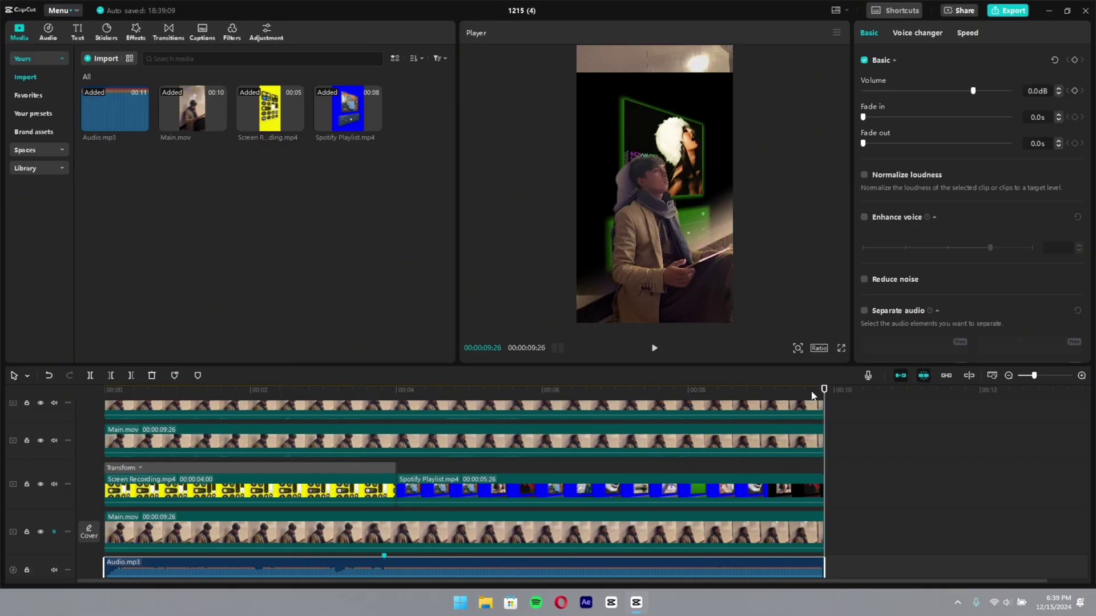
Reposition Spotify Playlist.mp4 slightly up and to the left behind the person, with the frame at 00:00:07:07 as reference.
{"action": "left_click_drag", "start_coordinate": [819, 393], "coordinate": [686, 390]}
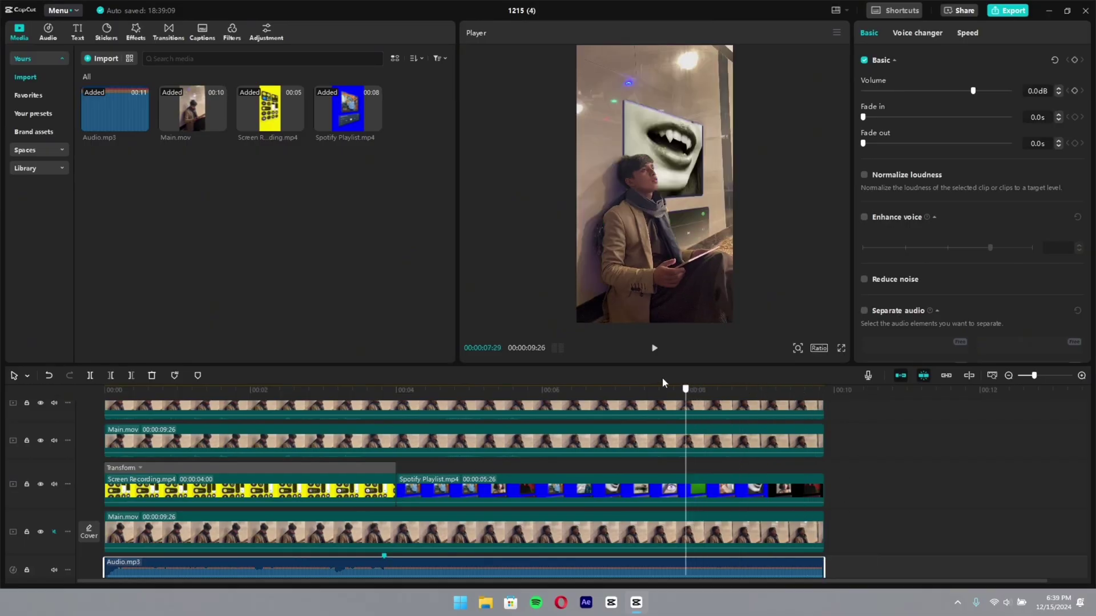
{"action": "left_click", "coordinate": [632, 372]}
{"action": "left_click", "coordinate": [679, 147]}
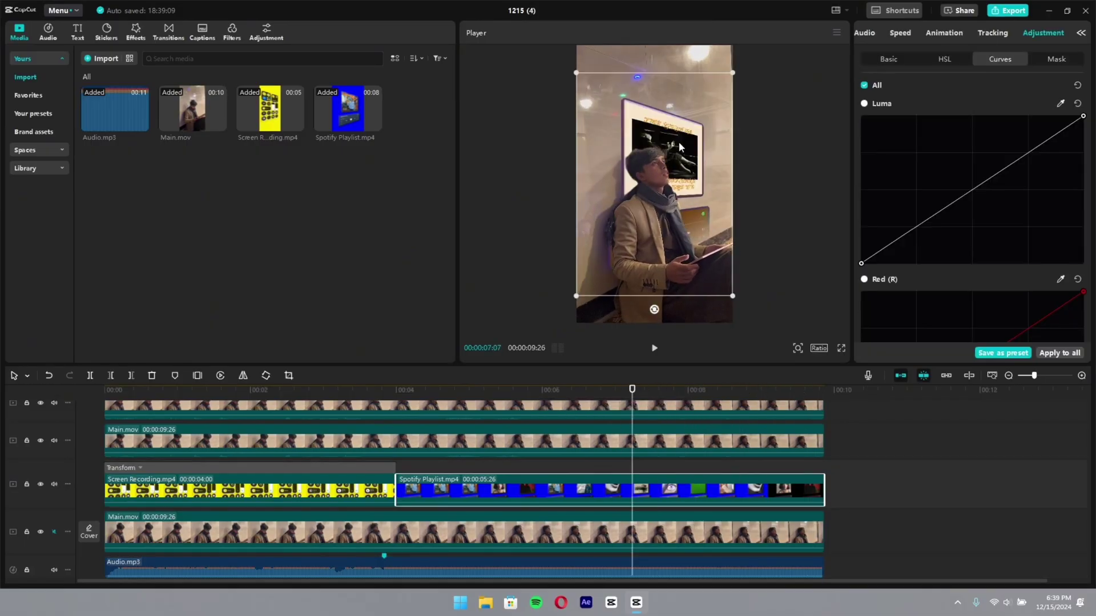
{"action": "left_click_drag", "start_coordinate": [679, 147], "coordinate": [670, 118]}
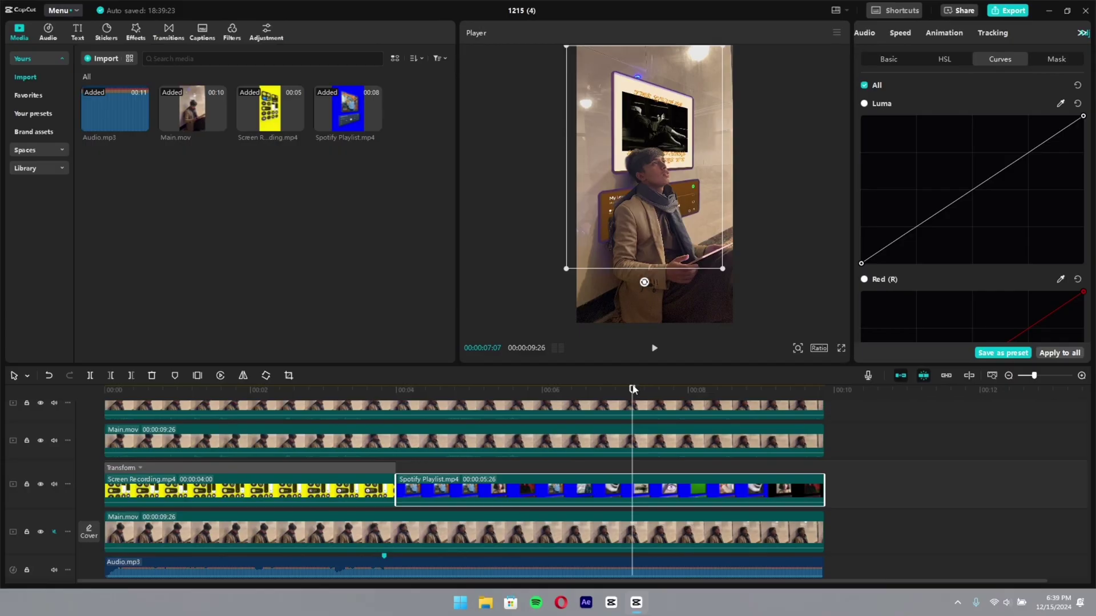
{"action": "left_click_drag", "start_coordinate": [633, 390], "coordinate": [363, 399]}
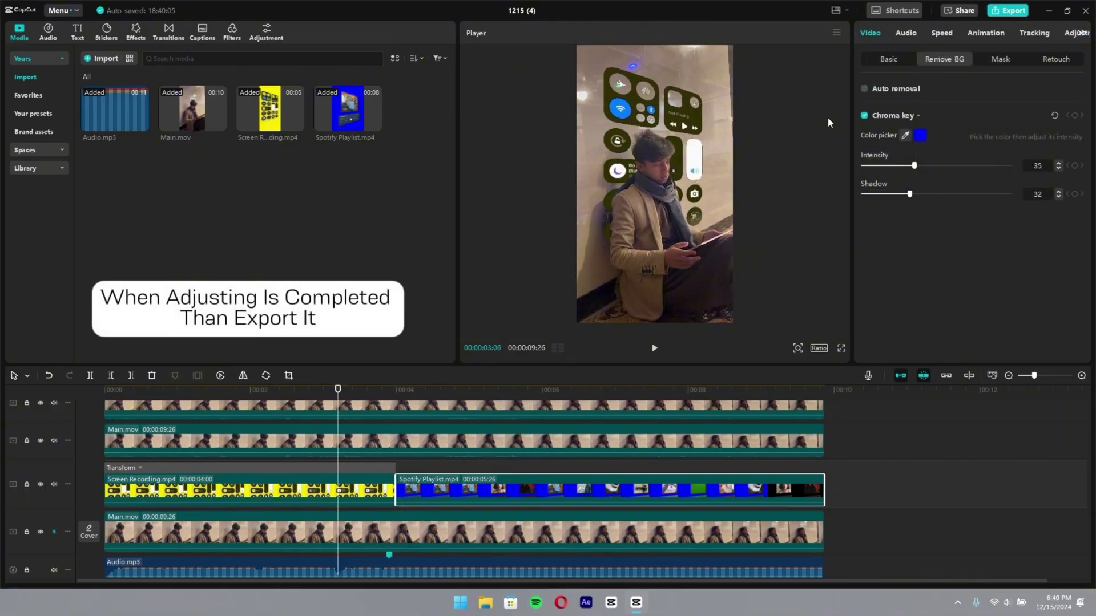
Export the finished edit as video at 1080P and 30fps.
{"action": "left_click", "coordinate": [1008, 13]}
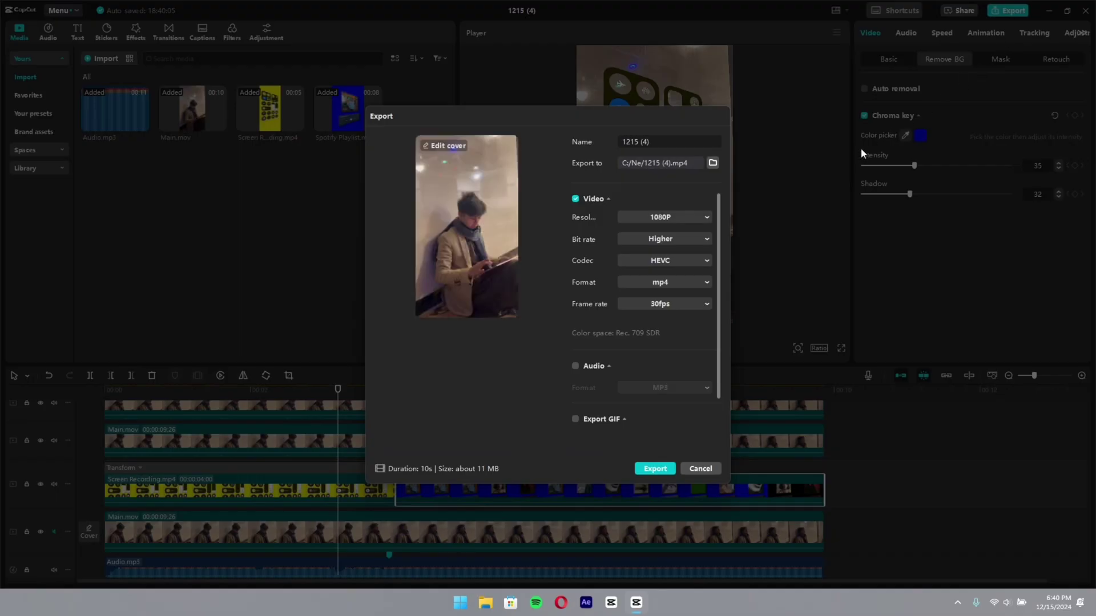
{"action": "left_click", "coordinate": [689, 216]}
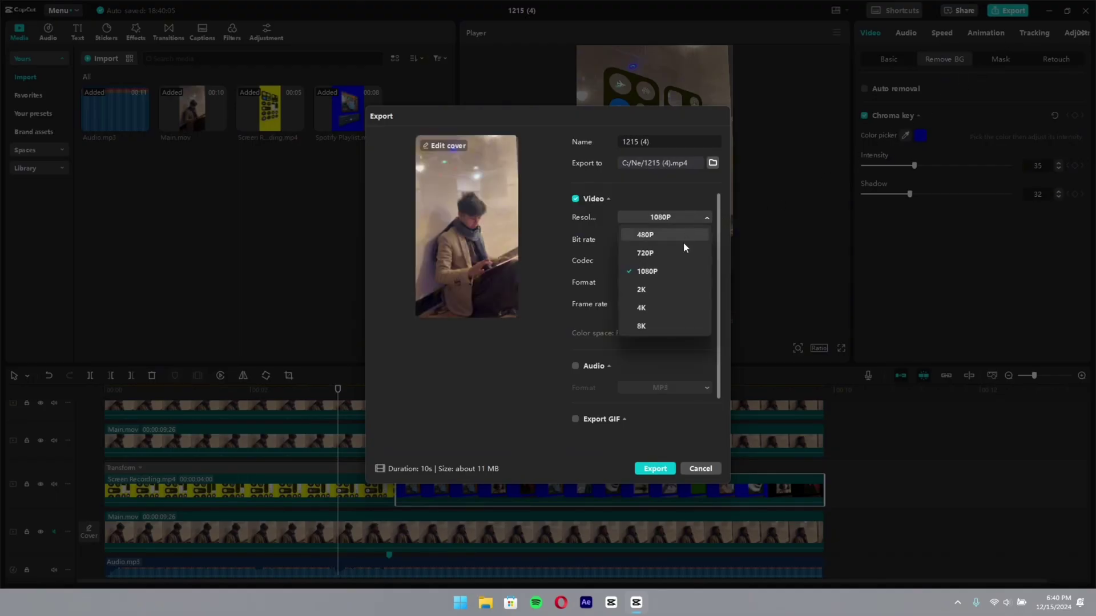
{"action": "left_click", "coordinate": [654, 270]}
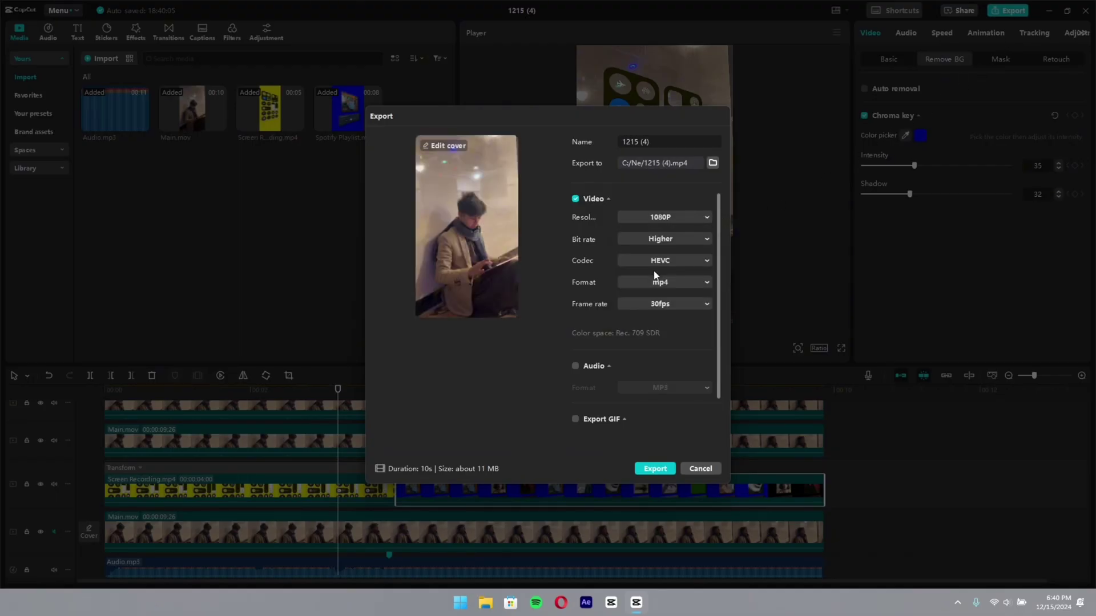
{"action": "left_click", "coordinate": [659, 305]}
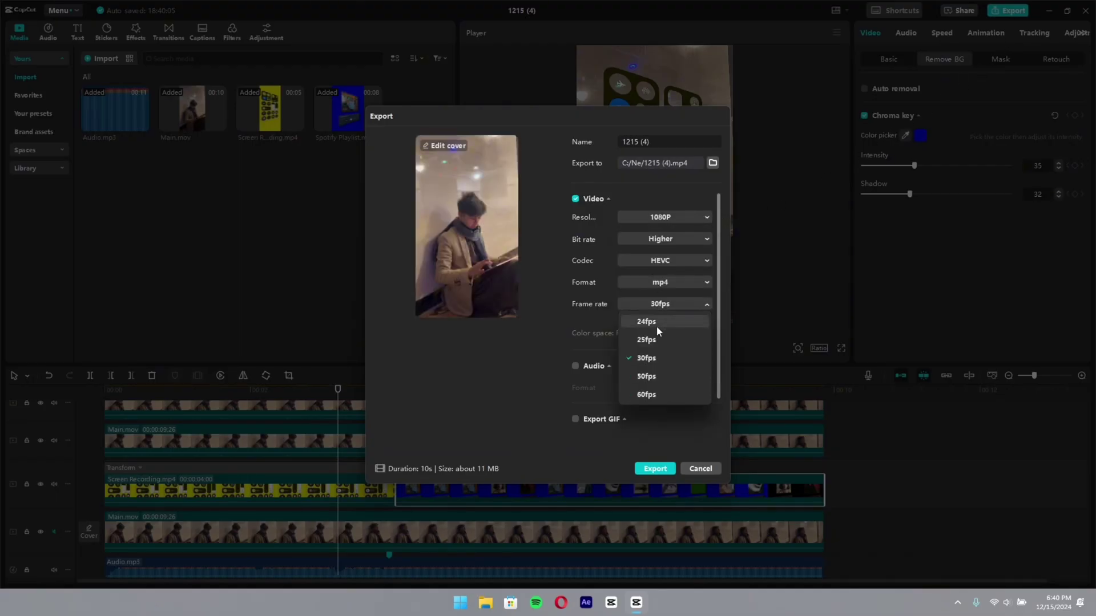
{"action": "left_click", "coordinate": [644, 360]}
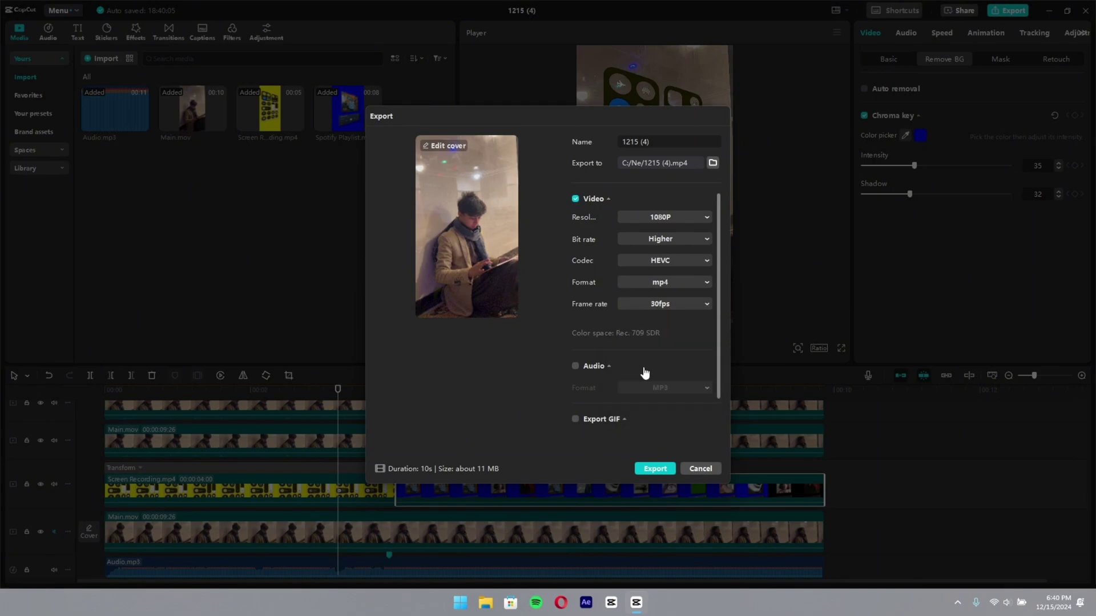
{"action": "left_click", "coordinate": [654, 469]}
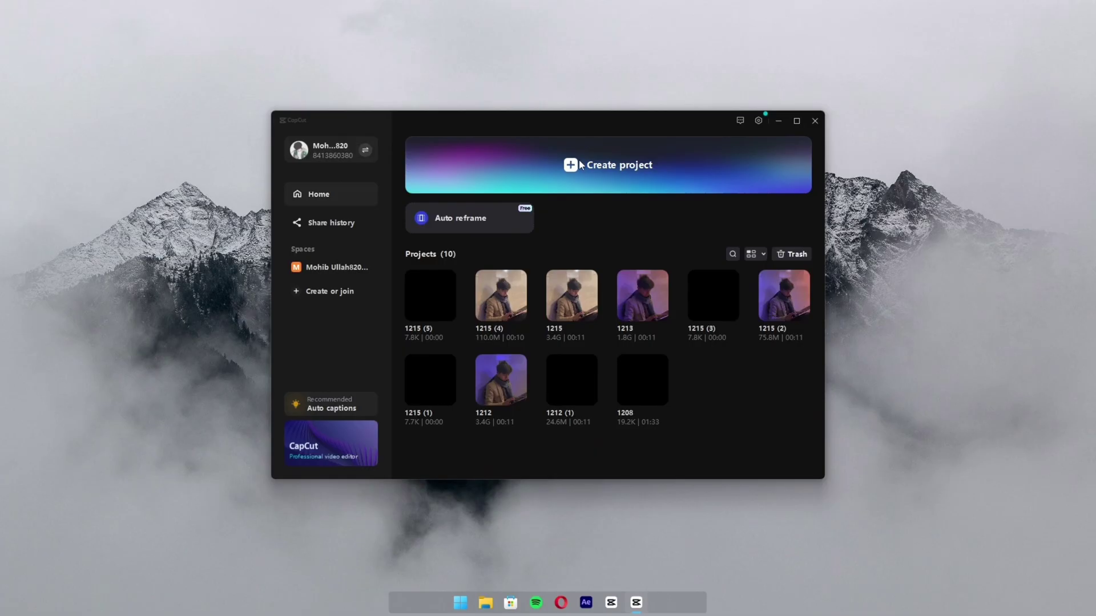
Create a new project and import the exported clip 1215.mp4 onto its timeline.
{"action": "left_click", "coordinate": [580, 165]}
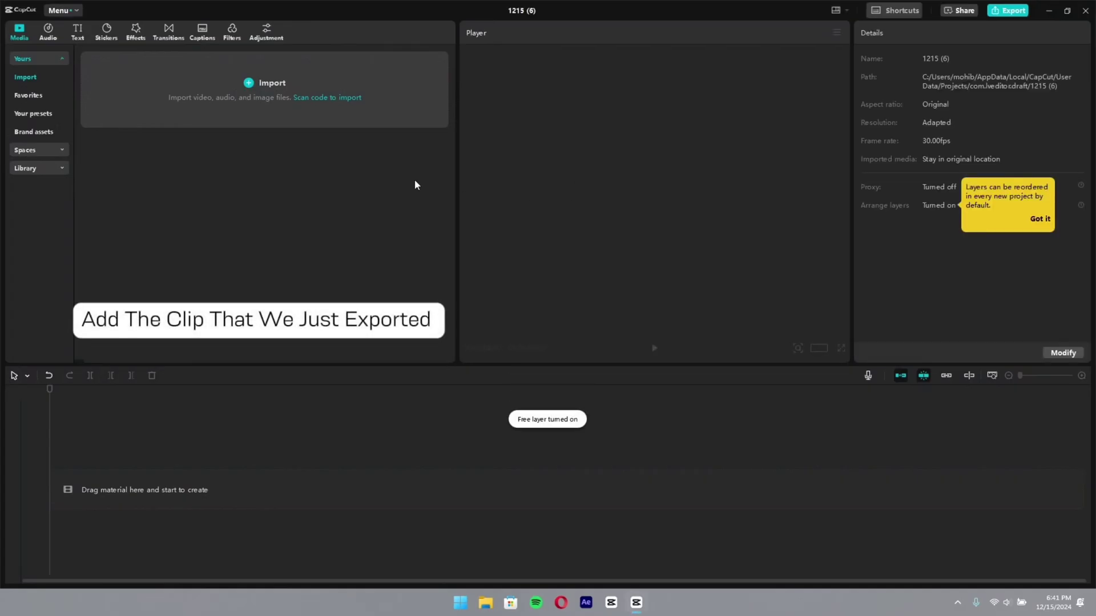
{"action": "left_click", "coordinate": [268, 86]}
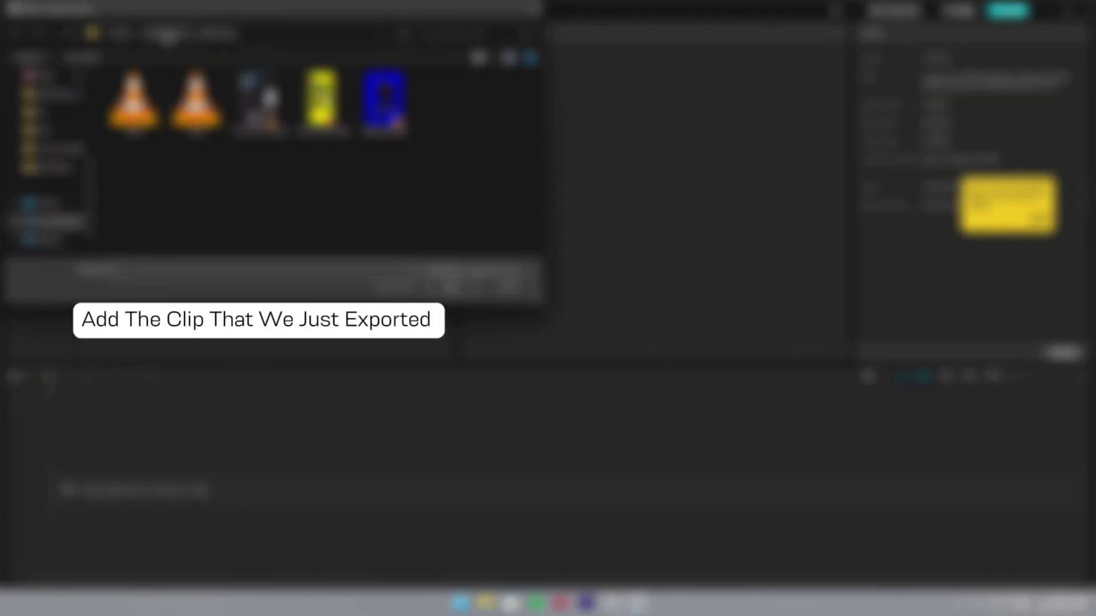
{"action": "double_click", "coordinate": [196, 97]}
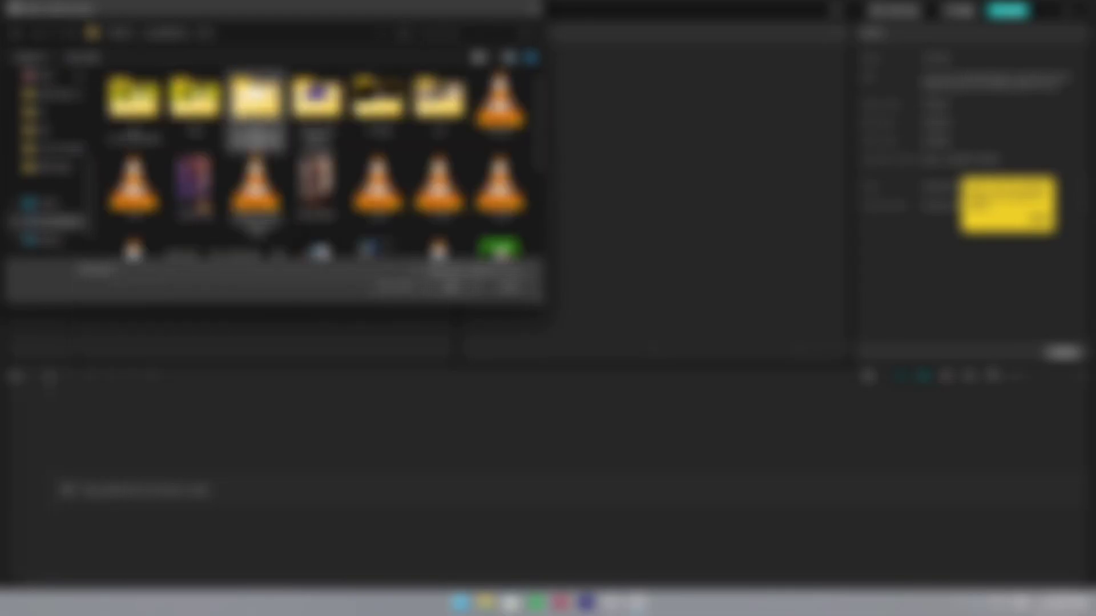
{"action": "scroll", "coordinate": [257, 194], "scroll_direction": "down", "scroll_amount": 2}
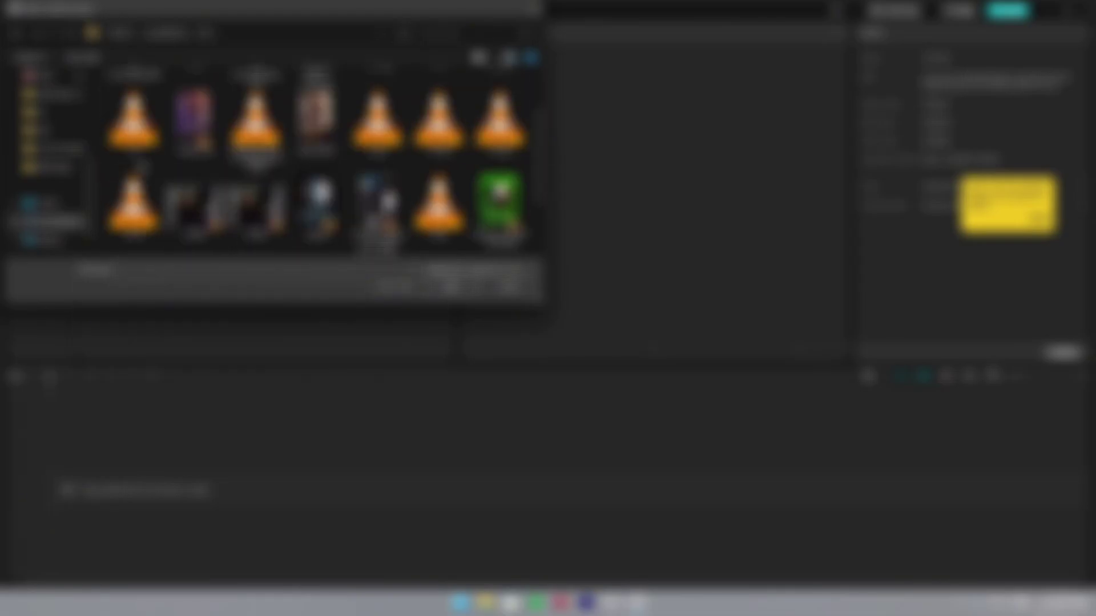
{"action": "double_click", "coordinate": [137, 150]}
{"action": "left_click", "coordinate": [141, 124]}
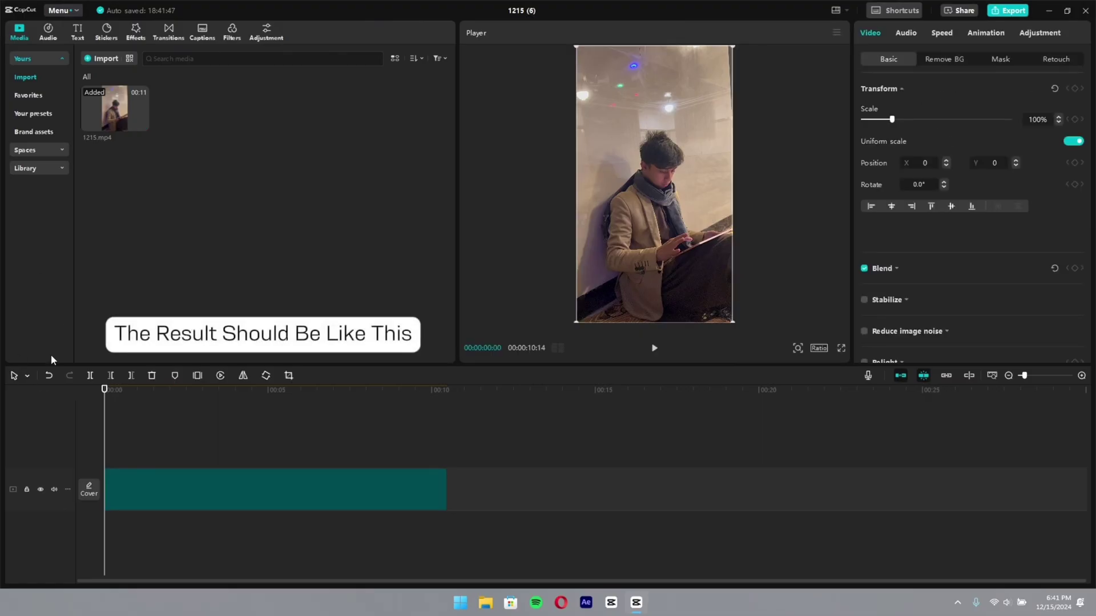
Play back 1215.mp4 from the start to 00:00:06:10 and enlarge the timeline scale.
{"action": "key", "text": "space"}
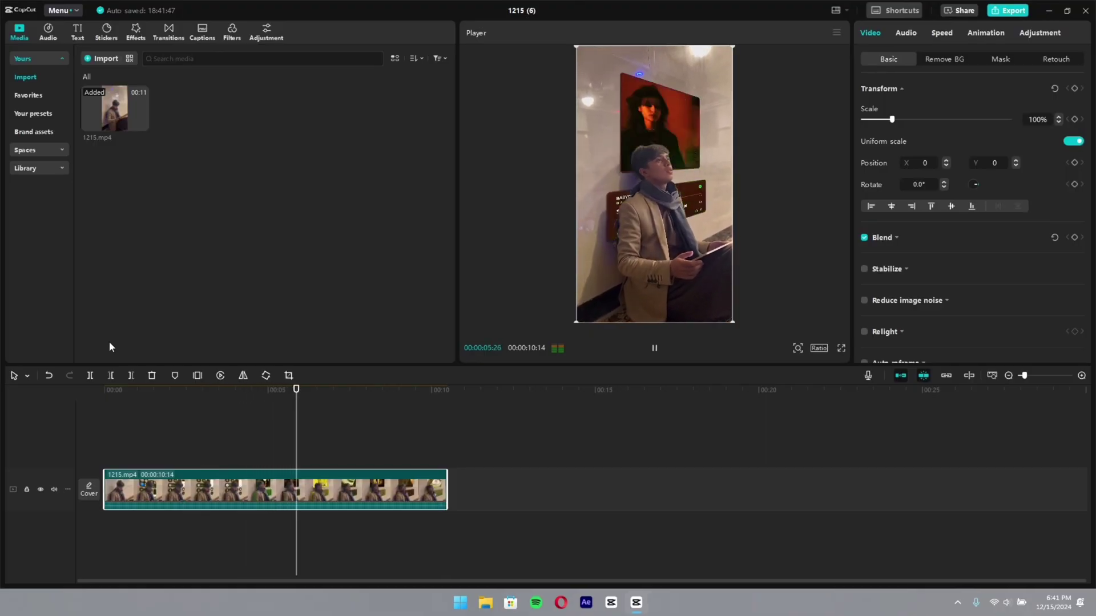
{"action": "key", "text": "space"}
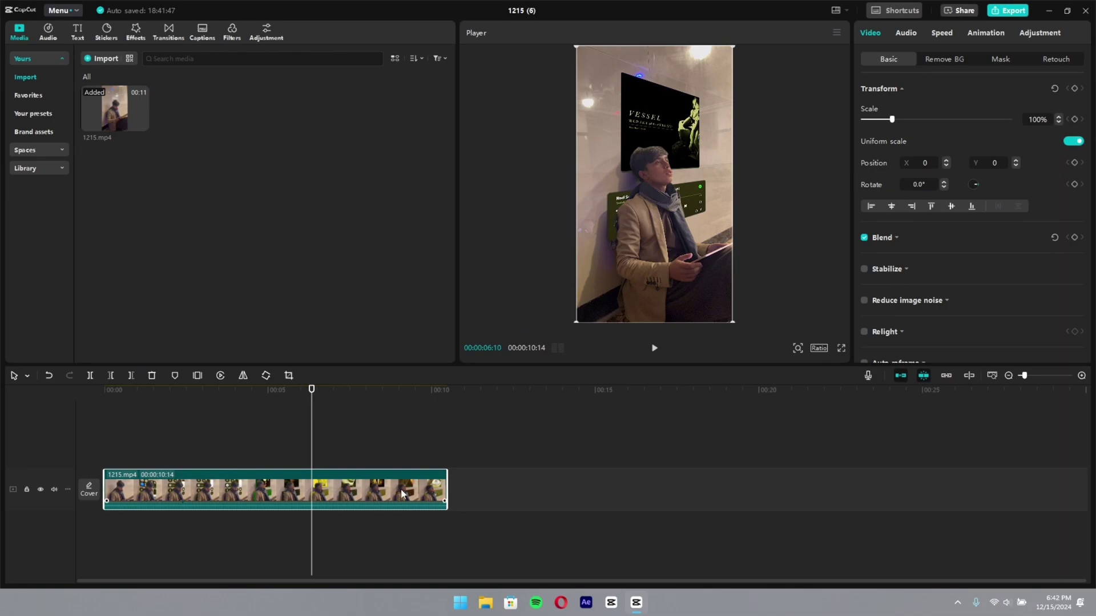
{"action": "left_click_drag", "start_coordinate": [1026, 374], "coordinate": [1032, 375]}
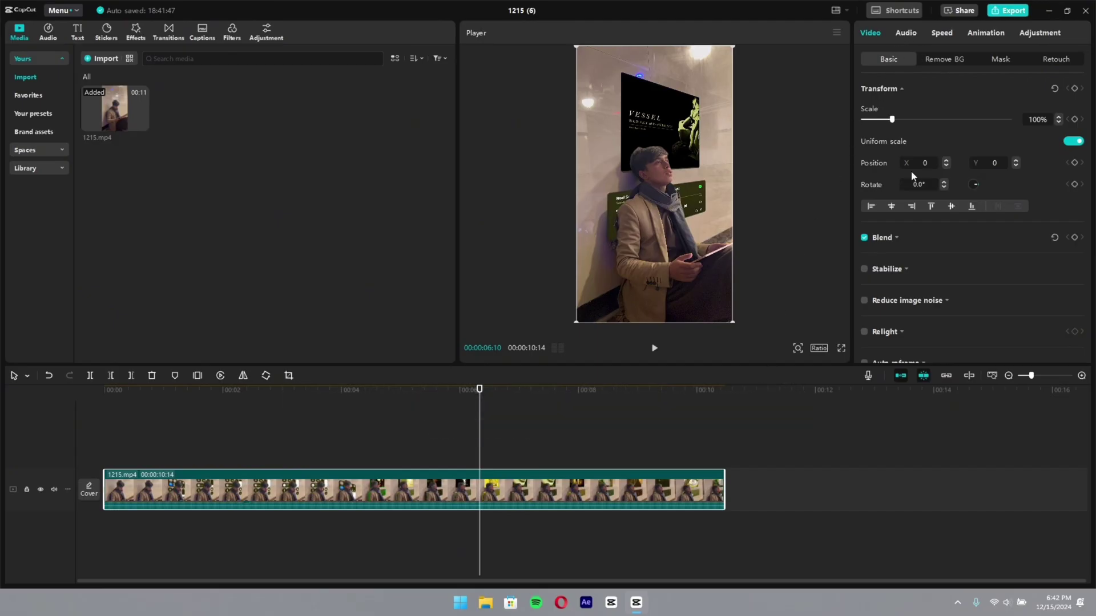
Turn on Relight for 1215.mp4 with the Neon Bicolor ambient effect, and reposition its two lights over the frame.
{"action": "scroll", "coordinate": [911, 170], "scroll_direction": "down", "scroll_amount": 2}
{"action": "left_click", "coordinate": [864, 215]}
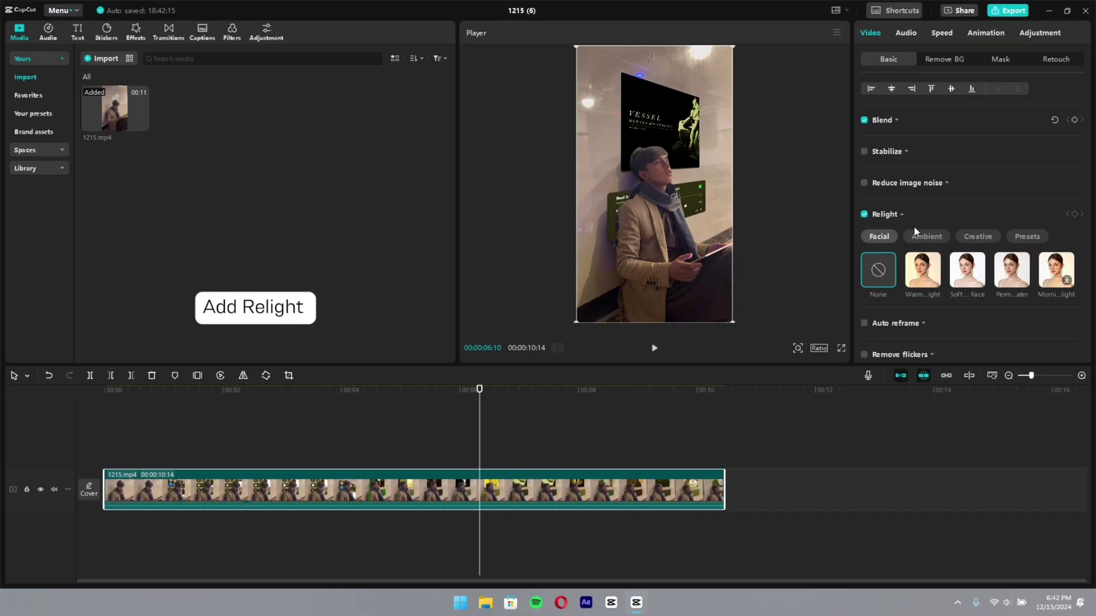
{"action": "left_click", "coordinate": [922, 239]}
{"action": "left_click", "coordinate": [929, 279]}
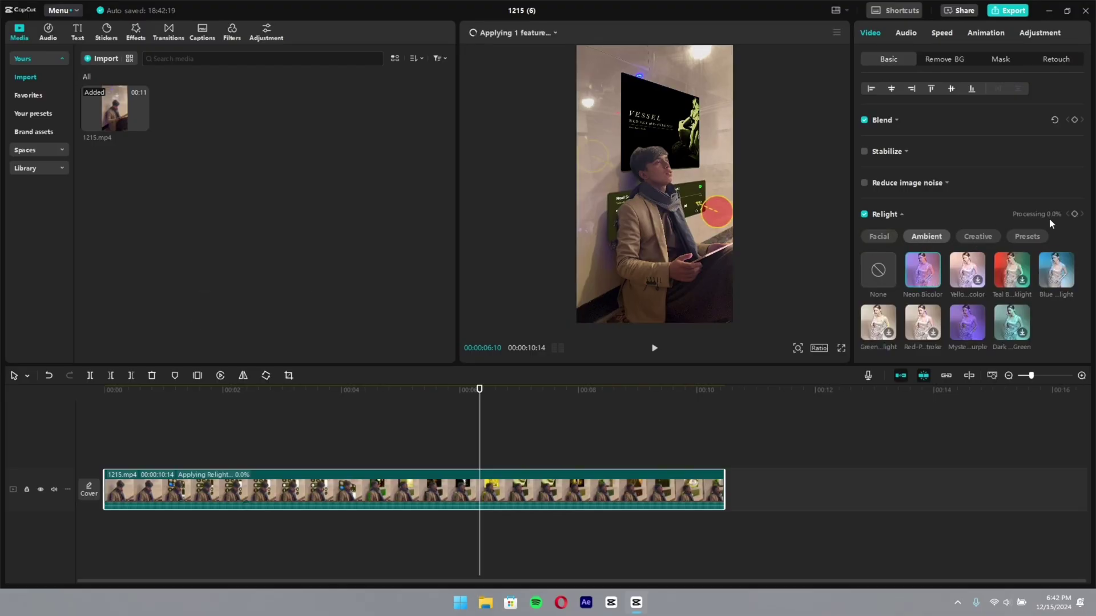
{"action": "left_click_drag", "start_coordinate": [729, 212], "coordinate": [635, 252]}
{"action": "left_click_drag", "start_coordinate": [604, 145], "coordinate": [699, 138]}
{"action": "scroll", "coordinate": [886, 316], "scroll_direction": "down", "scroll_amount": 5}
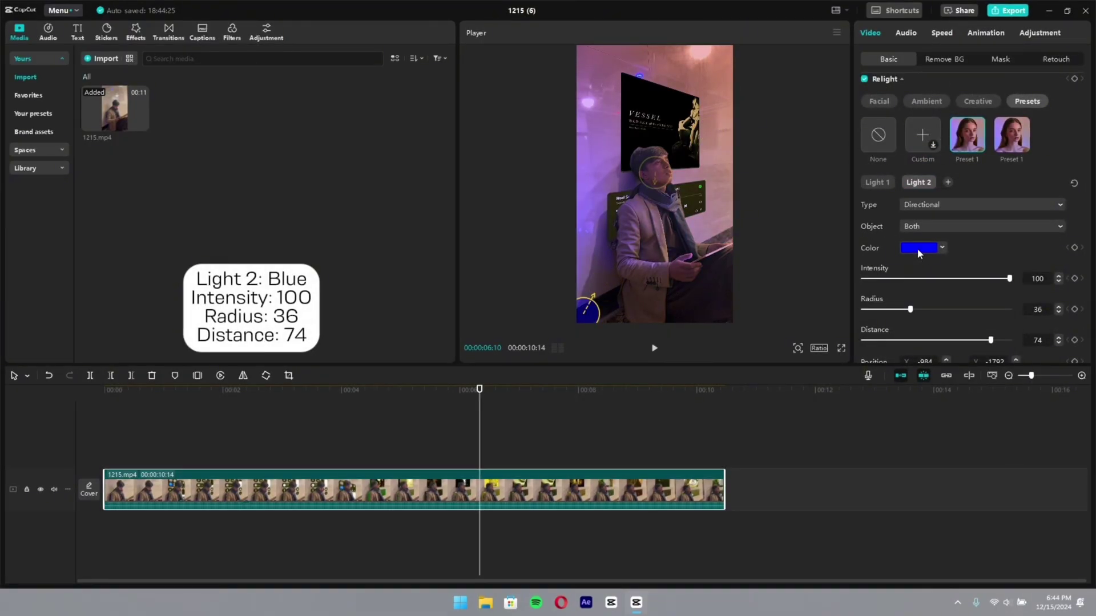
Review the Relight settings of Light 1, including its color, intensity, radius and distance.
{"action": "left_click", "coordinate": [878, 183]}
{"action": "scroll", "coordinate": [921, 270], "scroll_direction": "down", "scroll_amount": 3}
{"action": "scroll", "coordinate": [921, 269], "scroll_direction": "up", "scroll_amount": 3}
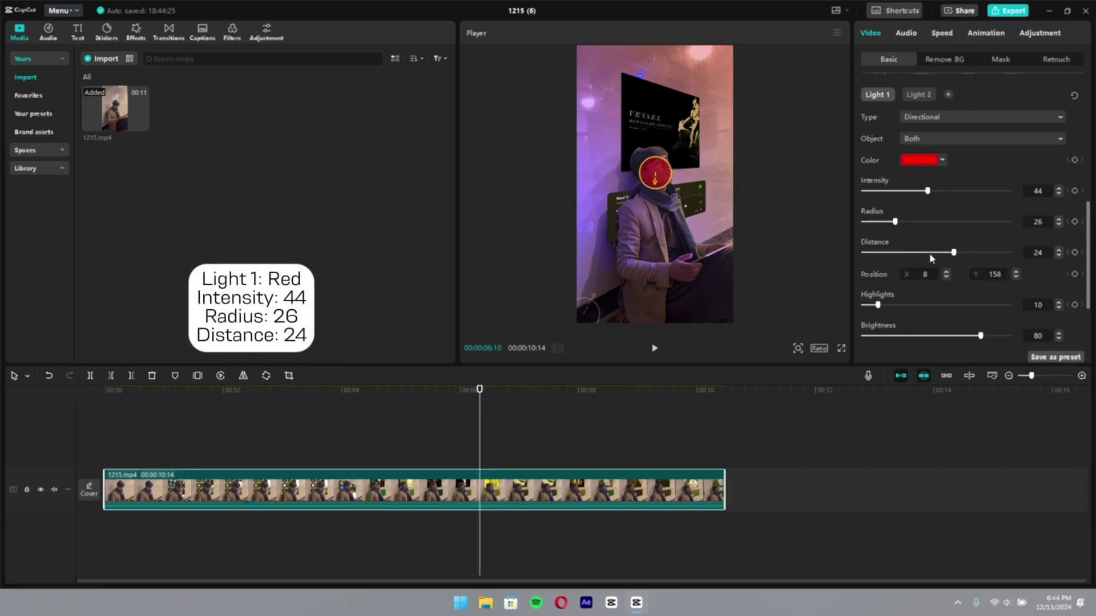
{"action": "scroll", "coordinate": [929, 252], "scroll_direction": "up", "scroll_amount": 5}
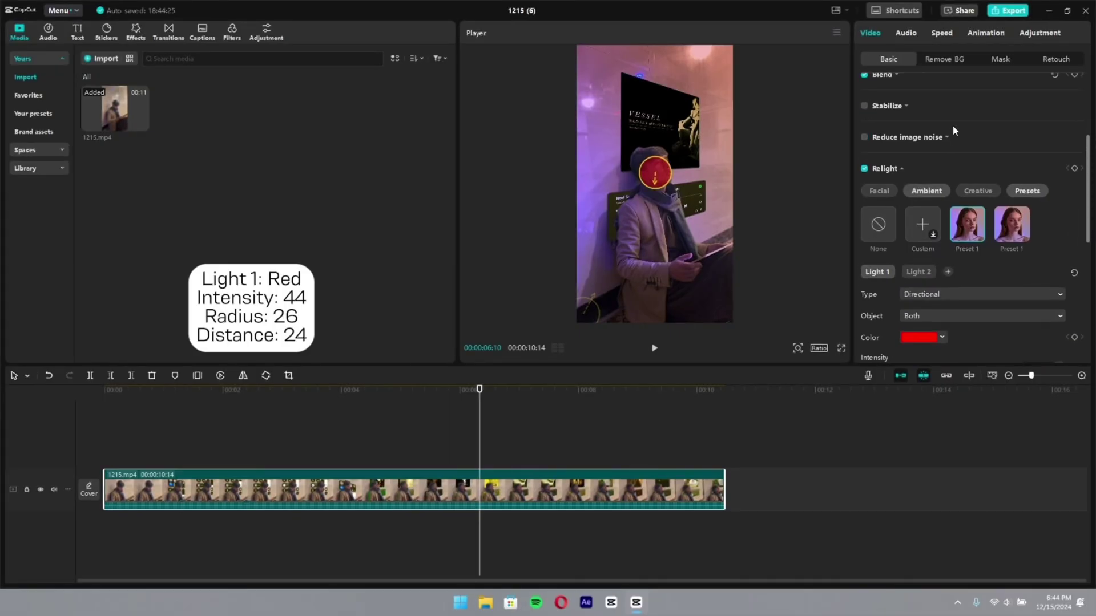
Adjust the color of 1215.mp4 with Temp -8, Exposure -6, Sharpen 7 and Clarity 6.
{"action": "left_click", "coordinate": [1024, 32]}
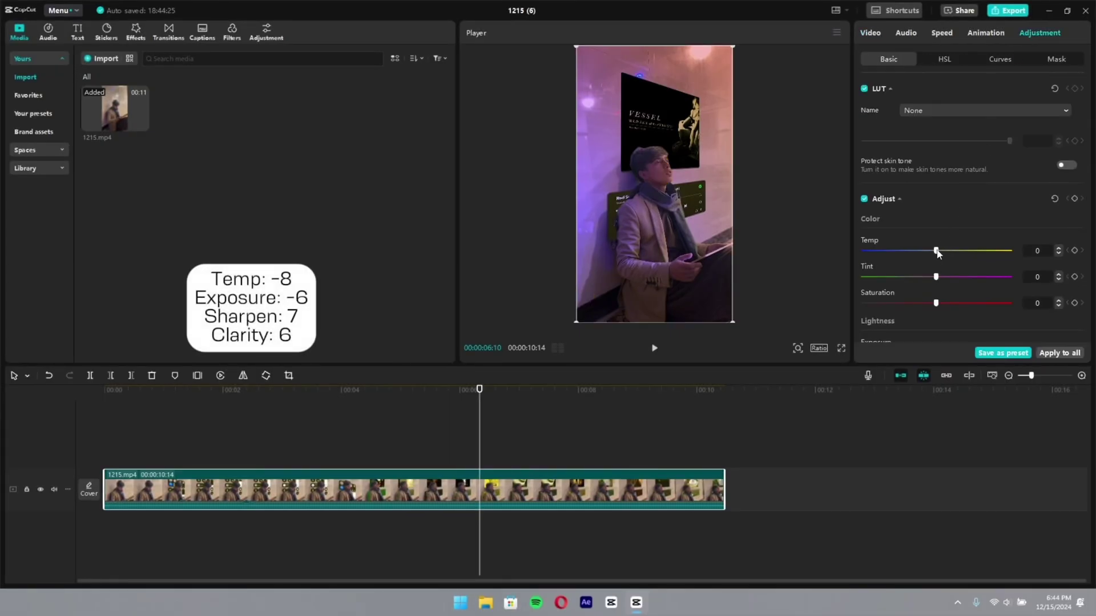
{"action": "scroll", "coordinate": [920, 285], "scroll_direction": "down", "scroll_amount": 4}
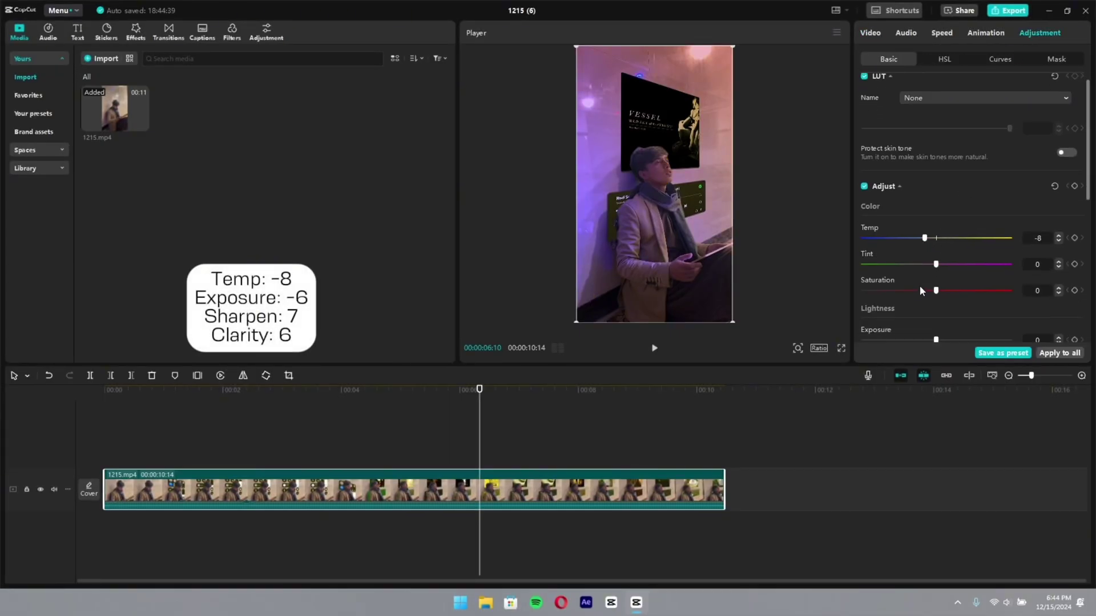
{"action": "left_click_drag", "start_coordinate": [936, 143], "coordinate": [931, 143]}
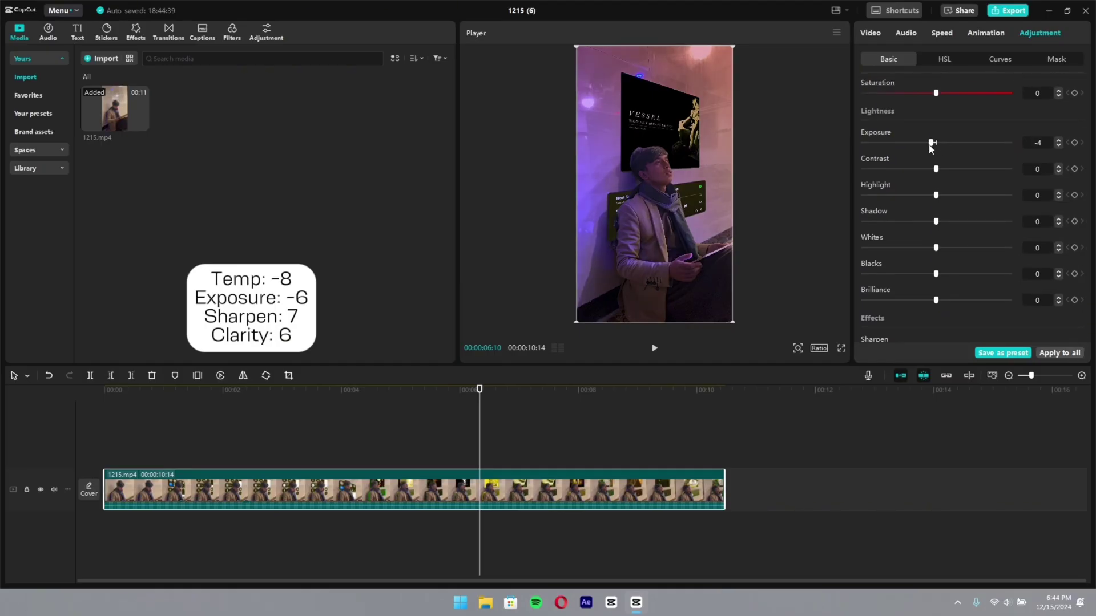
{"action": "scroll", "coordinate": [913, 228], "scroll_direction": "down", "scroll_amount": 3}
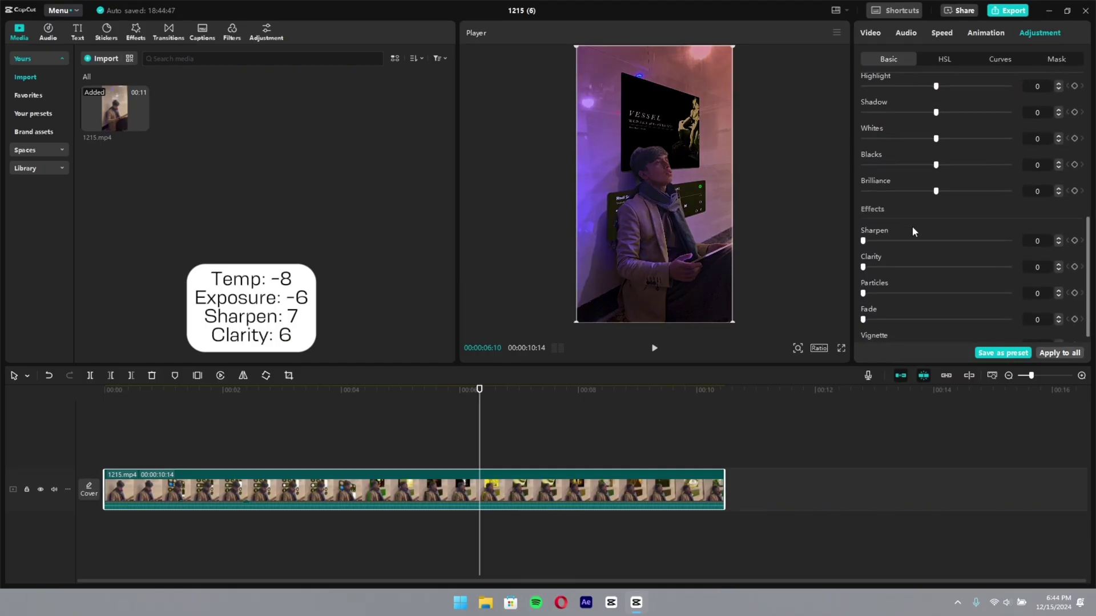
{"action": "scroll", "coordinate": [913, 229], "scroll_direction": "up", "scroll_amount": 6}
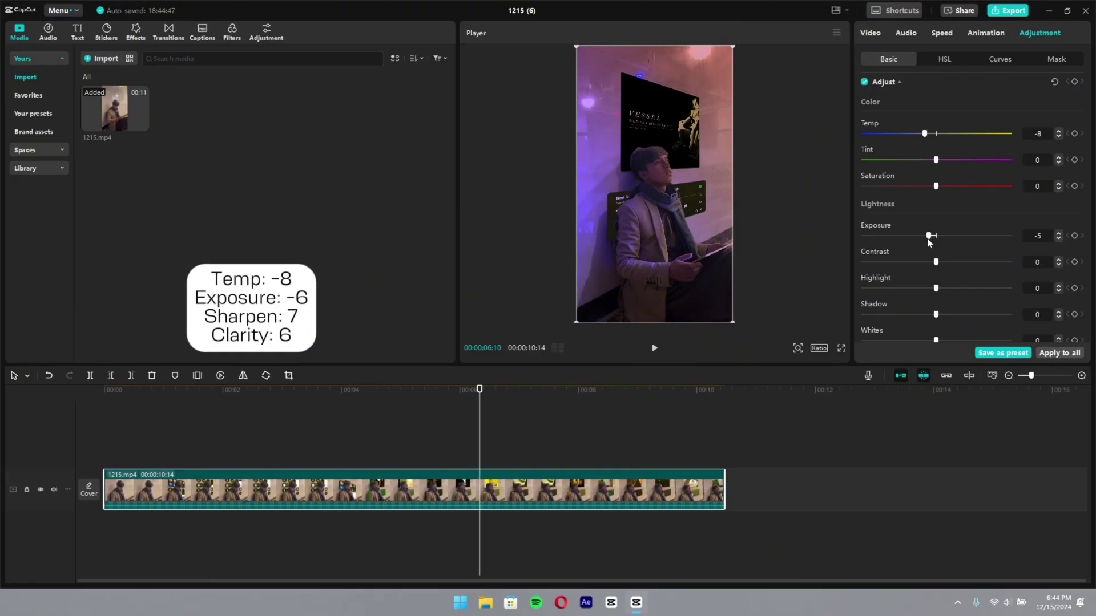
{"action": "scroll", "coordinate": [935, 234], "scroll_direction": "down", "scroll_amount": 4}
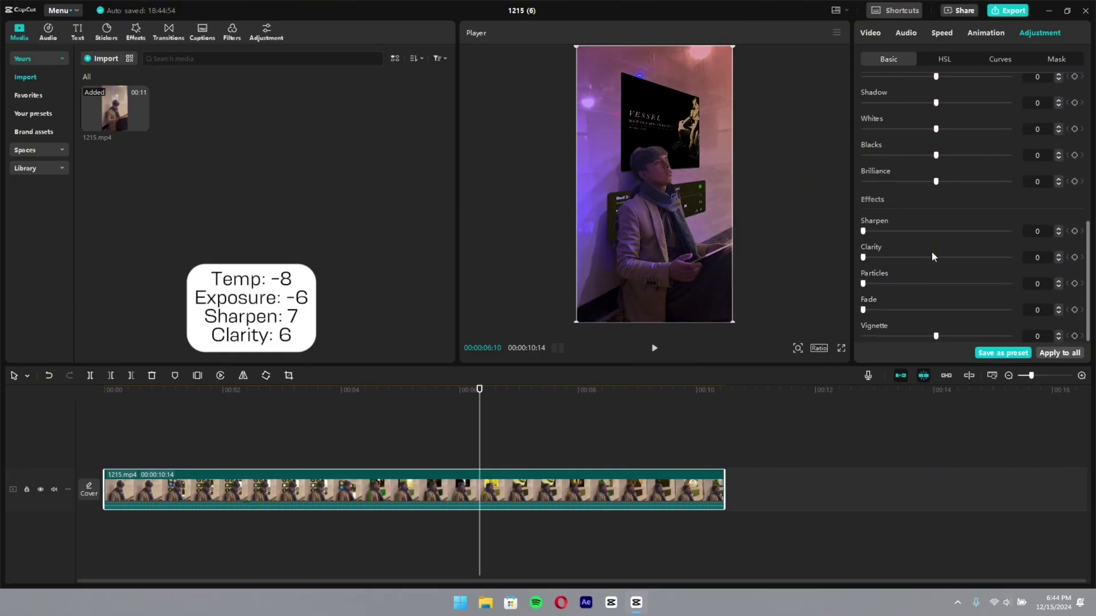
{"action": "left_click_drag", "start_coordinate": [864, 257], "coordinate": [871, 257]}
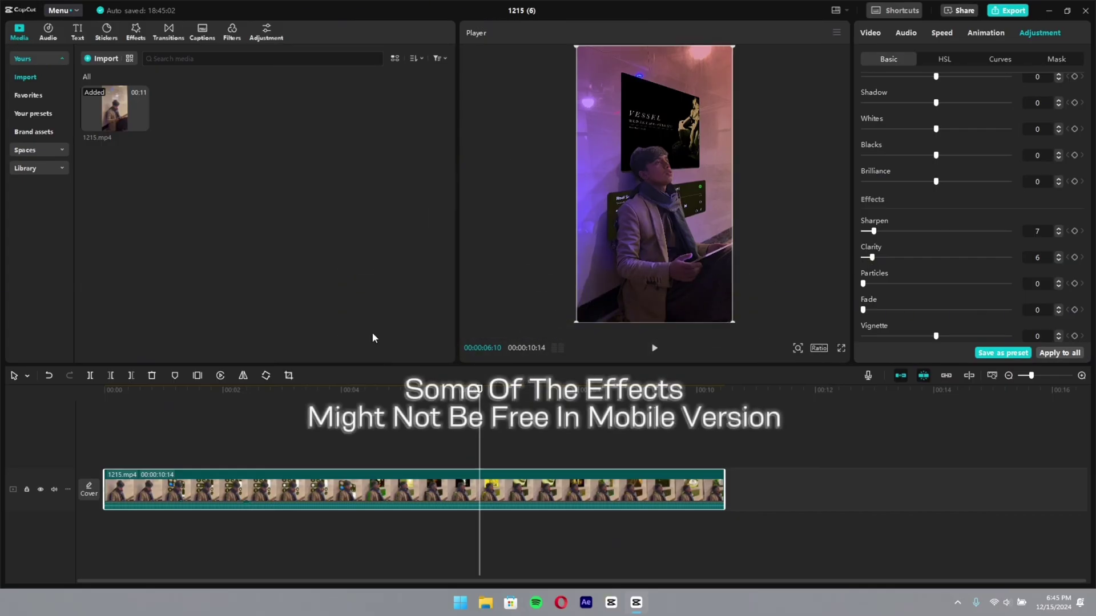
Find the Sharpen Edges video effect and add it at 00:00:04:05, one frame before the Spotify display appears.
{"action": "left_click", "coordinate": [136, 31]}
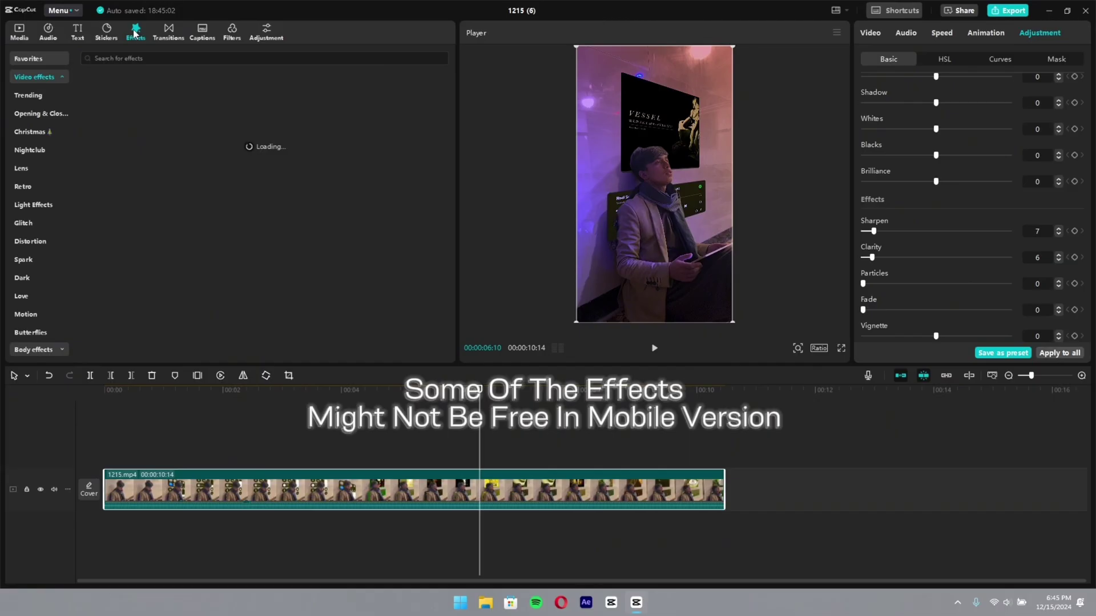
{"action": "left_click", "coordinate": [130, 59]}
{"action": "left_click", "coordinate": [115, 91]}
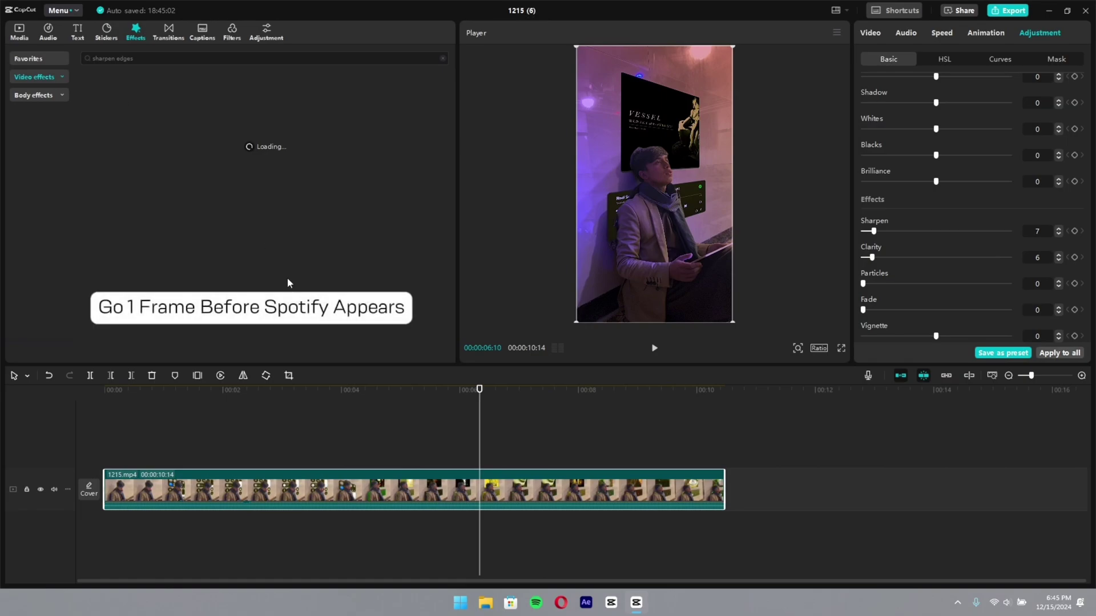
{"action": "left_click_drag", "start_coordinate": [479, 393], "coordinate": [349, 400]}
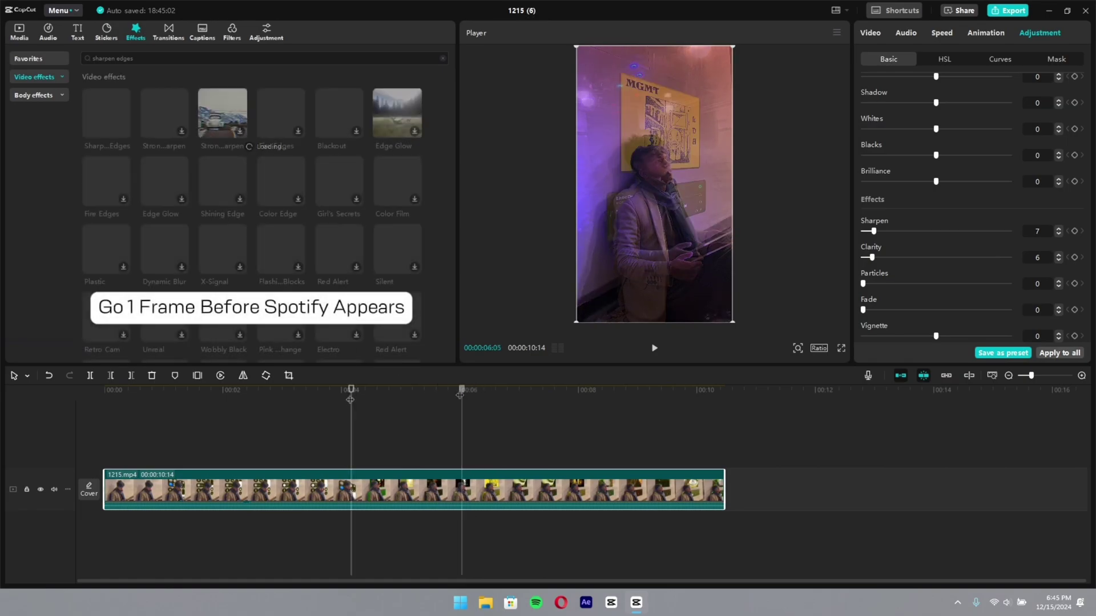
{"action": "key", "text": "Left"}
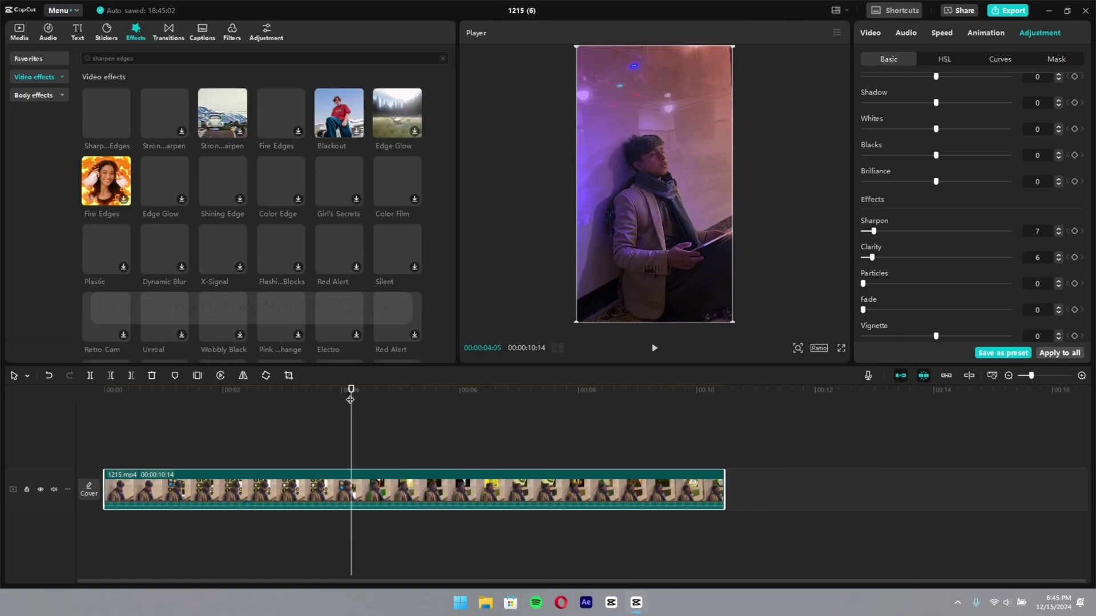
{"action": "left_click", "coordinate": [123, 131]}
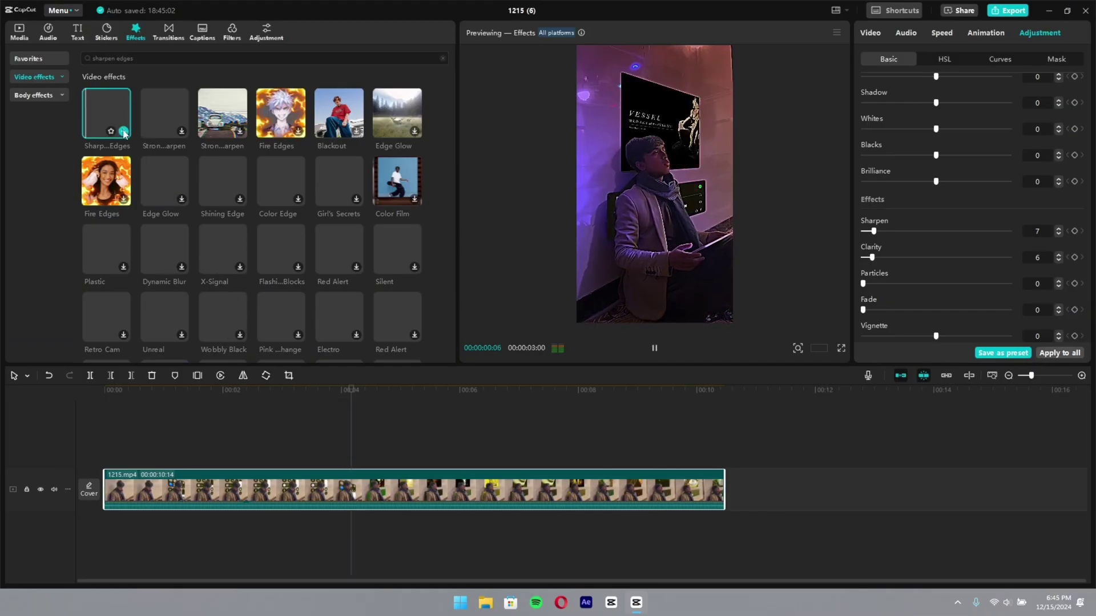
Add the Strobe and Rebound Swing video effects on separate tracks, both starting at 00:00:04:05.
{"action": "left_click", "coordinate": [131, 58]}
{"action": "left_click", "coordinate": [167, 90]}
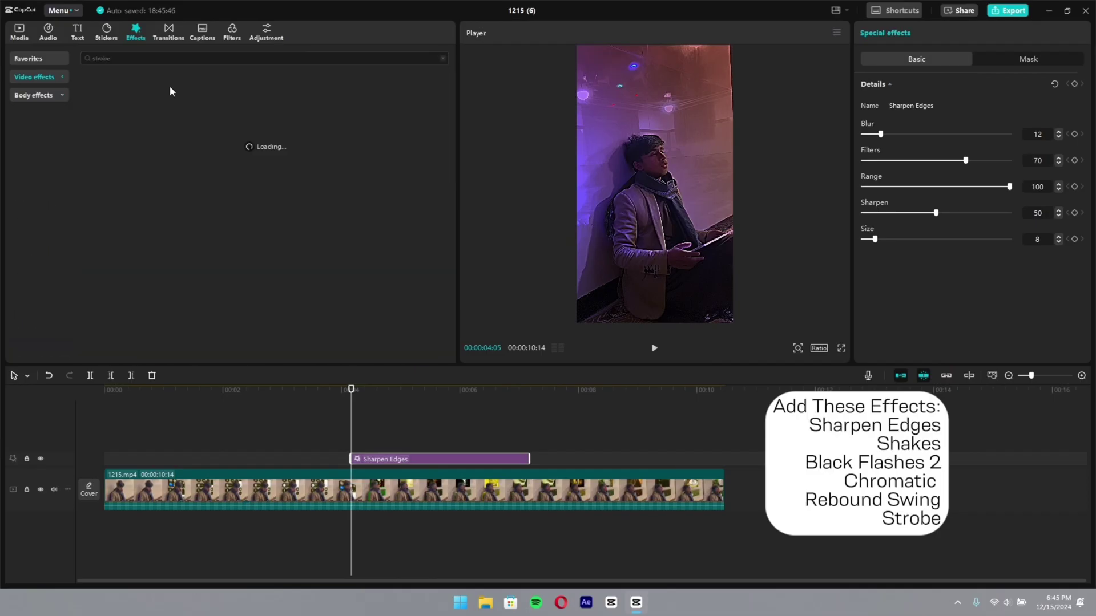
{"action": "left_click", "coordinate": [181, 130]}
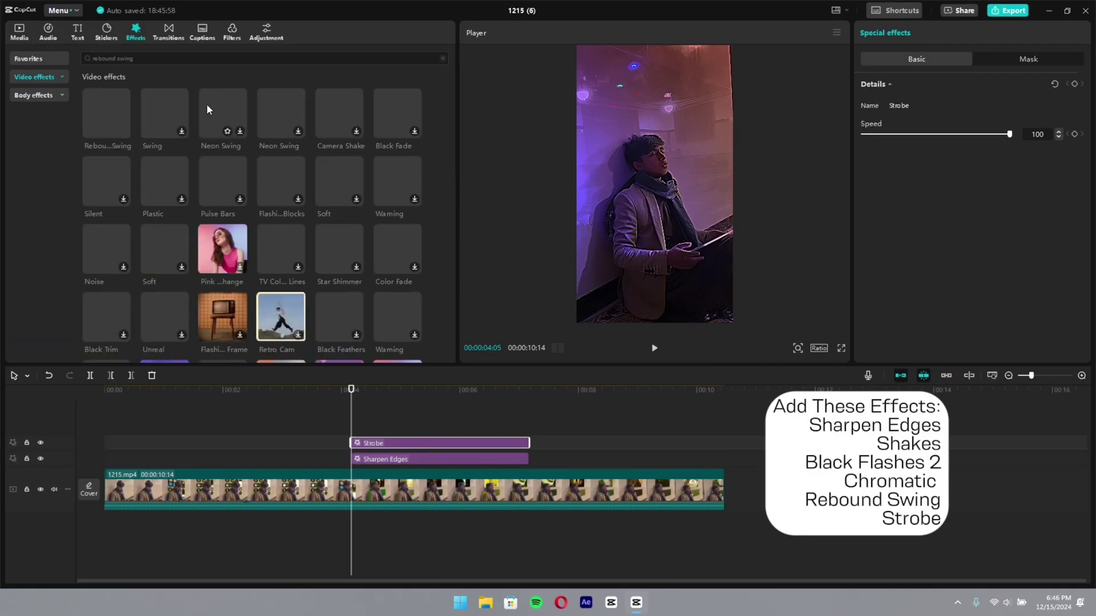
{"action": "left_click", "coordinate": [122, 131]}
Add the Chromatic and Black Flash 2 video effects at 00:00:04:05, stacked above Rebound Swing.
{"action": "left_click", "coordinate": [222, 57]}
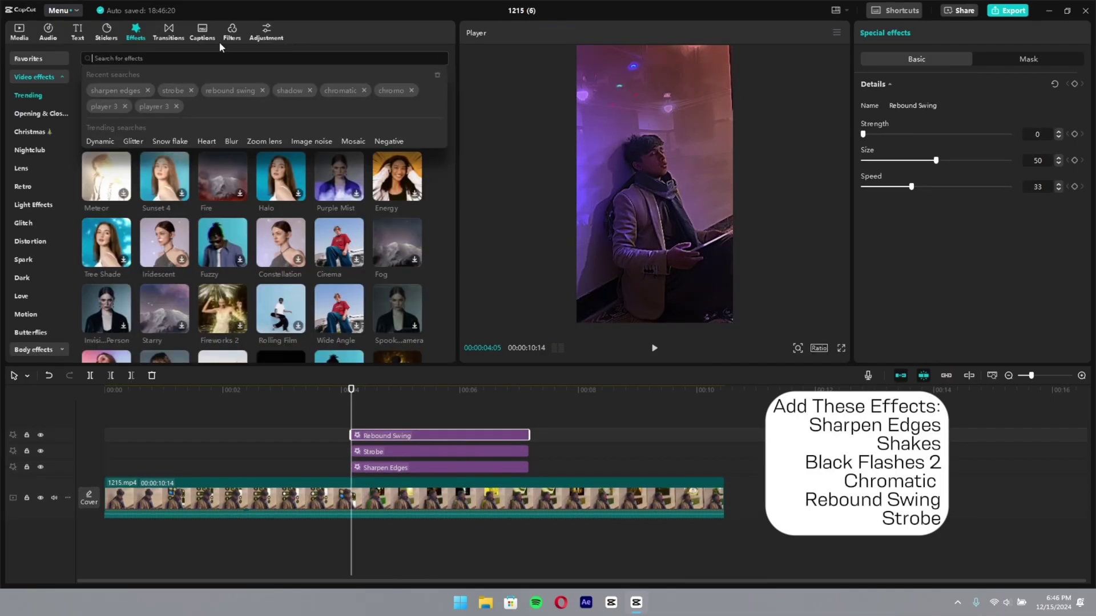
{"action": "left_click", "coordinate": [340, 90]}
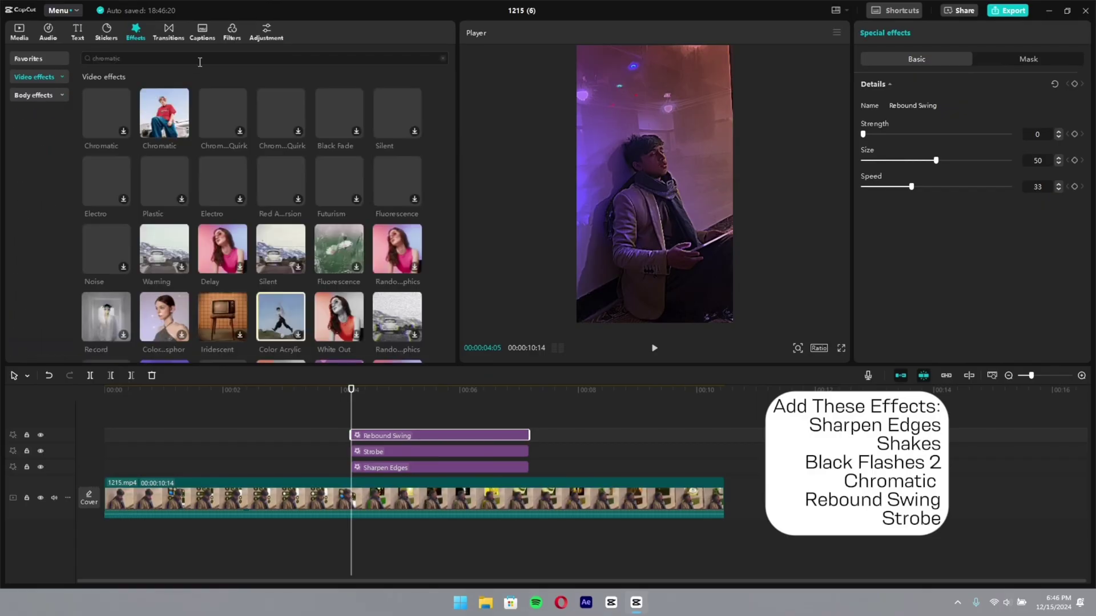
{"action": "mouse_move", "coordinate": [103, 116]}
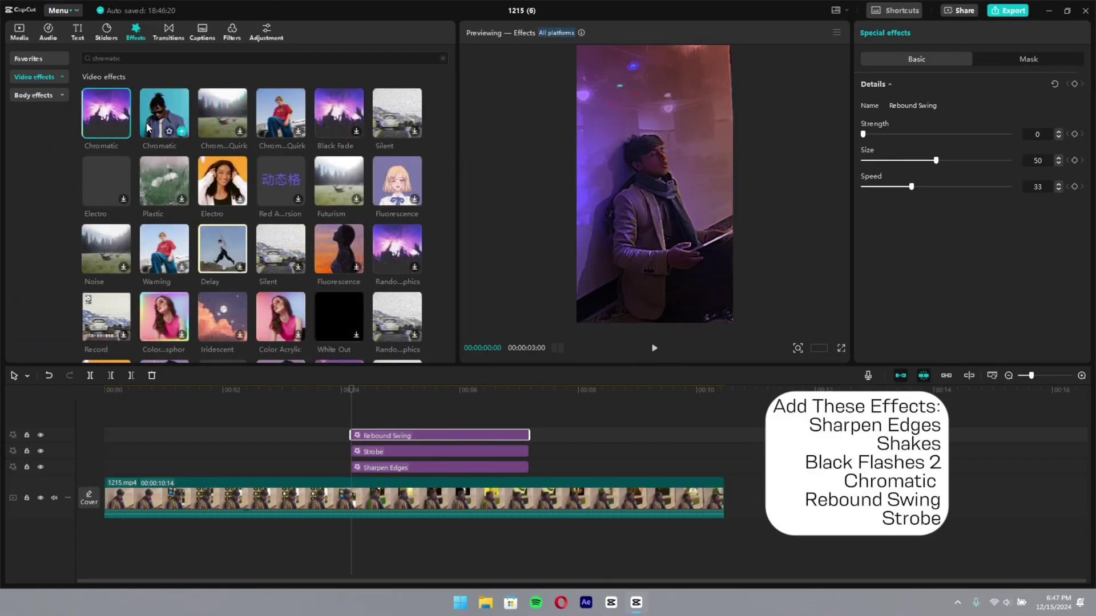
{"action": "left_click", "coordinate": [124, 131]}
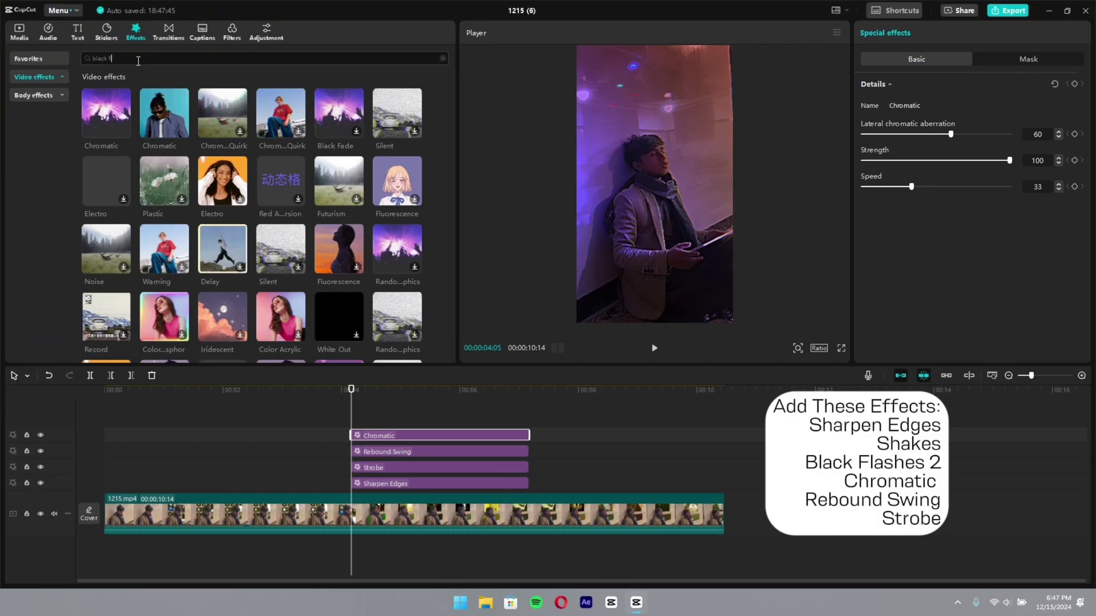
{"action": "key", "text": "Return"}
{"action": "left_click", "coordinate": [123, 131]}
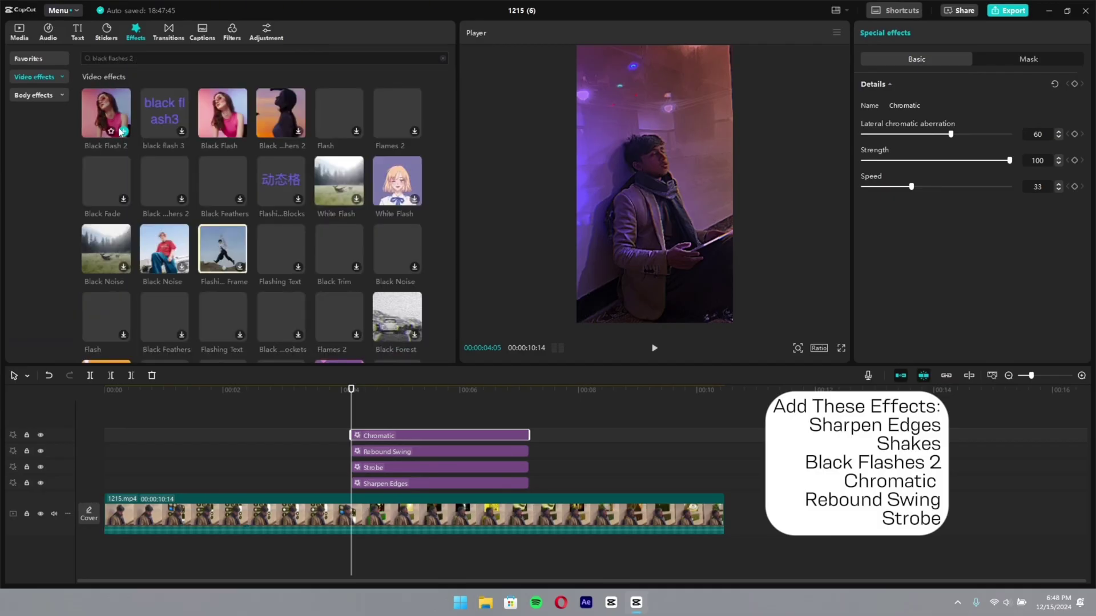
Search the video effects for shake and add the Shake effect at 00:00:04:05 above Black Flash 2.
{"action": "triple_click", "coordinate": [109, 58]}
{"action": "type", "text": "shake"}
{"action": "key", "text": "Return"}
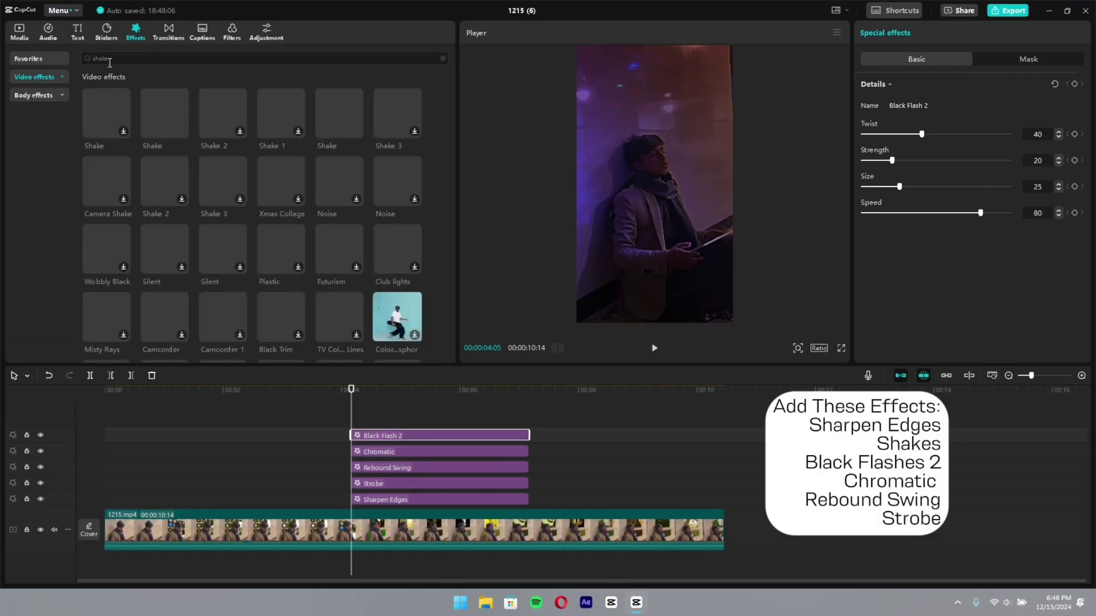
{"action": "left_click", "coordinate": [124, 131]}
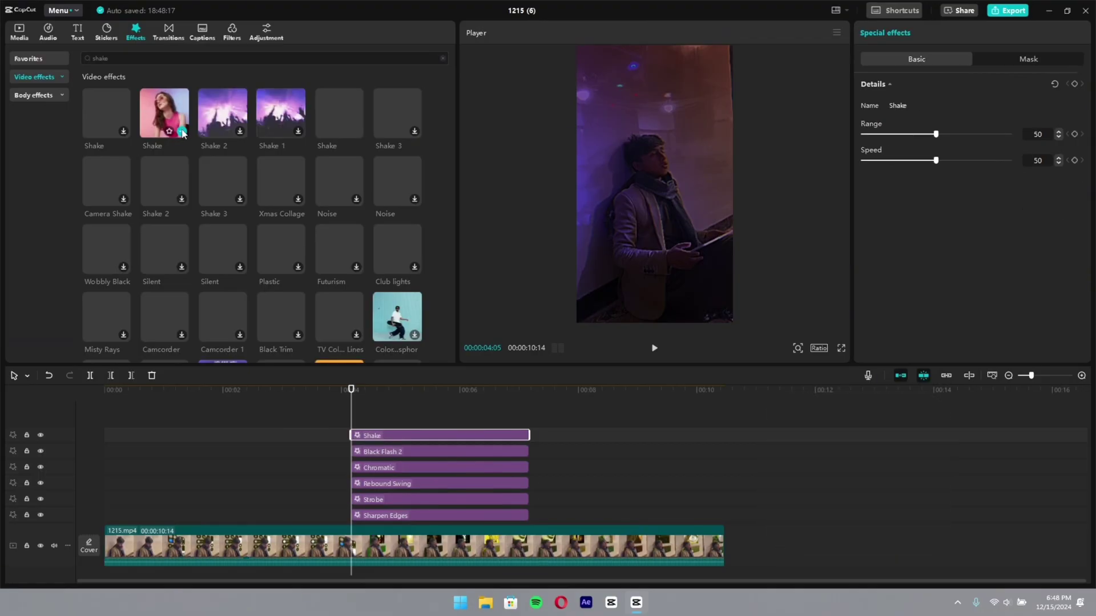
Extend the Sharpen Edges effect in both directions to cover the entire 1215.mp4 clip.
{"action": "left_click", "coordinate": [370, 516]}
{"action": "left_click_drag", "start_coordinate": [352, 514], "coordinate": [103, 514]}
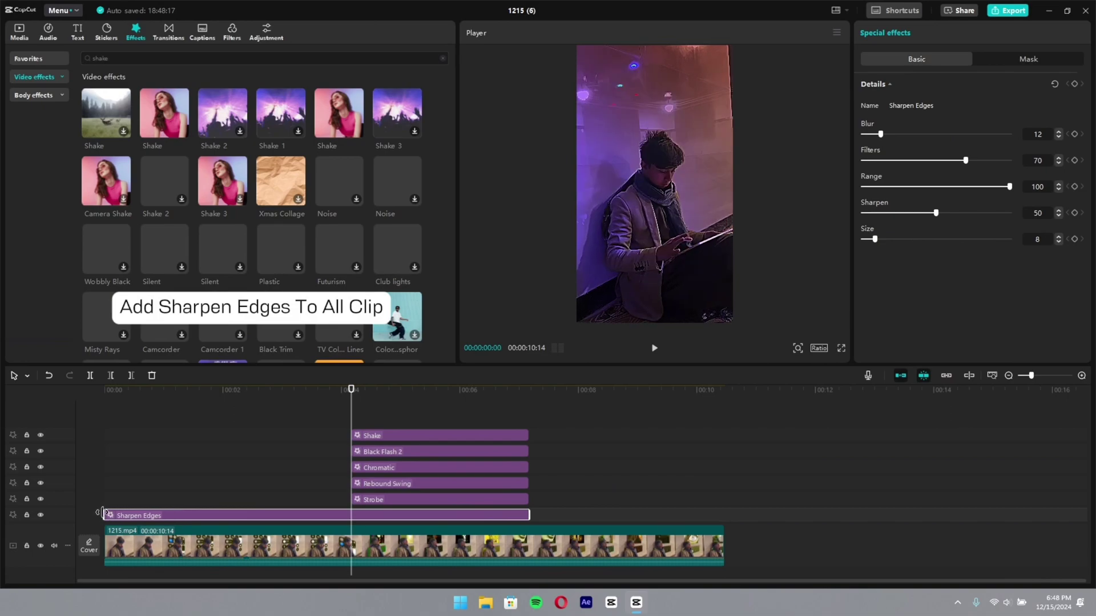
{"action": "left_click_drag", "start_coordinate": [531, 517], "coordinate": [724, 541]}
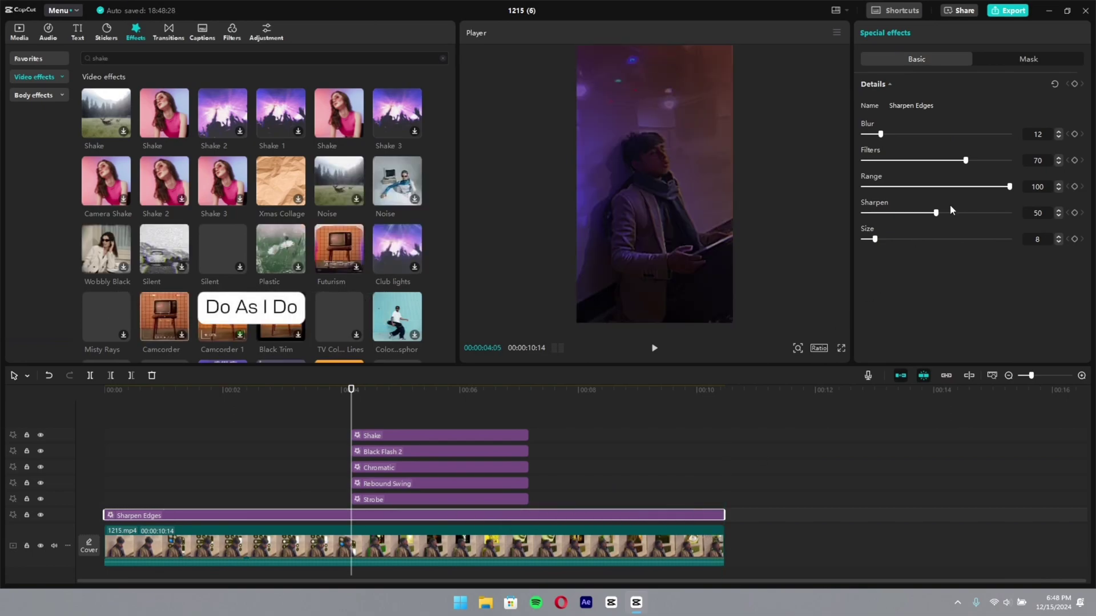
Set the Sharpen Edges effect to Blur 5, Filters 9, Range 9, Sharpen 7 and Size 6.
{"action": "left_click_drag", "start_coordinate": [935, 213], "coordinate": [873, 213]}
{"action": "left_click_drag", "start_coordinate": [1009, 187], "coordinate": [882, 185]}
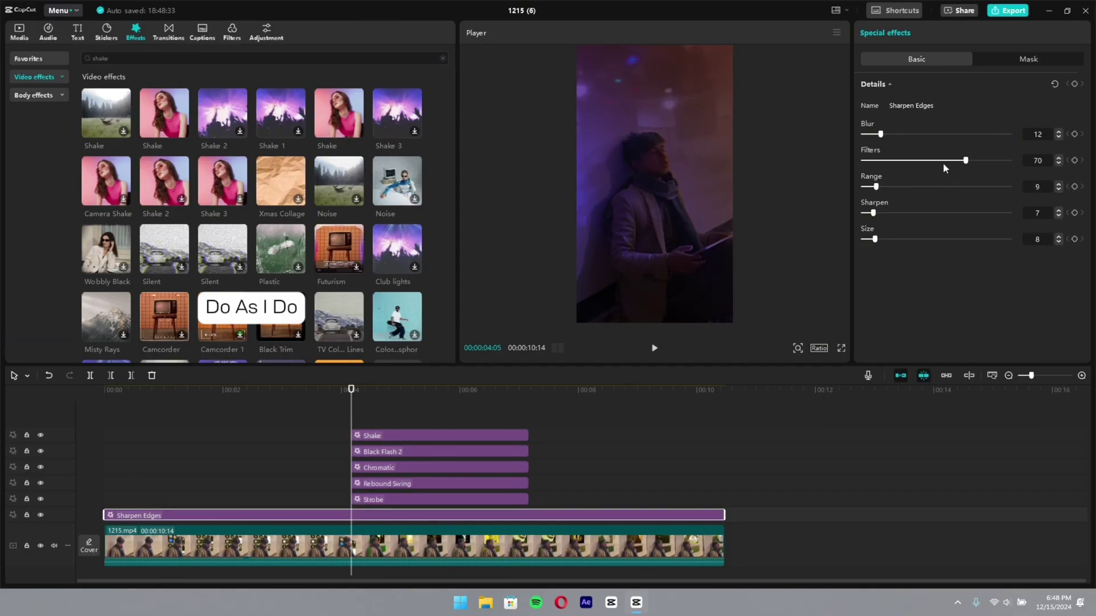
{"action": "left_click_drag", "start_coordinate": [943, 164], "coordinate": [880, 164]}
{"action": "left_click_drag", "start_coordinate": [875, 239], "coordinate": [871, 239]}
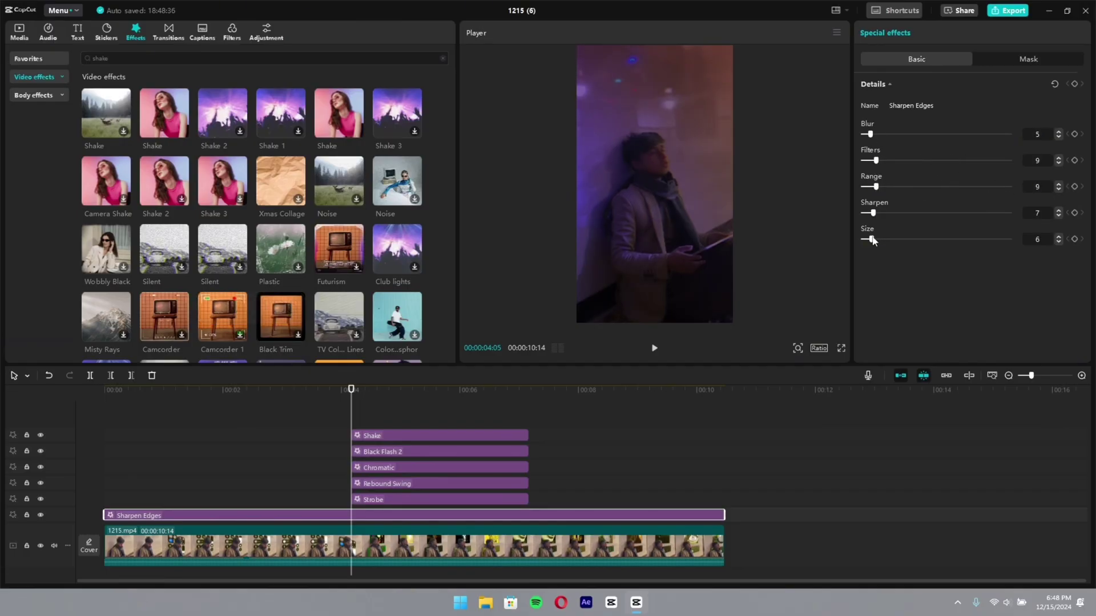
Set the Strobe effect's Speed to 71.
{"action": "left_click", "coordinate": [502, 491]}
{"action": "left_click", "coordinate": [501, 497]}
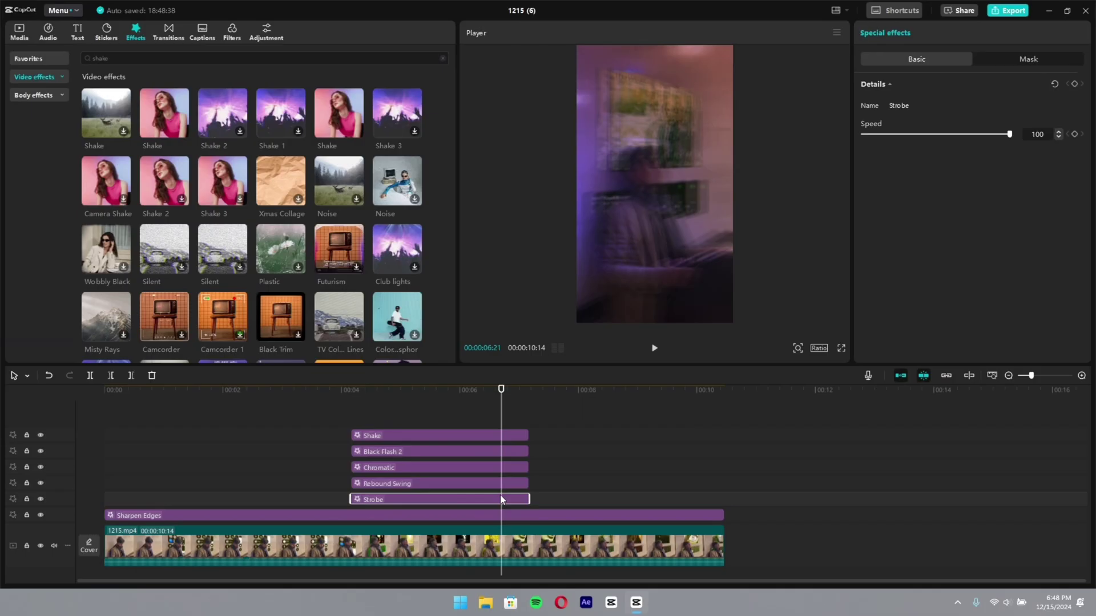
{"action": "left_click_drag", "start_coordinate": [1010, 134], "coordinate": [968, 146]}
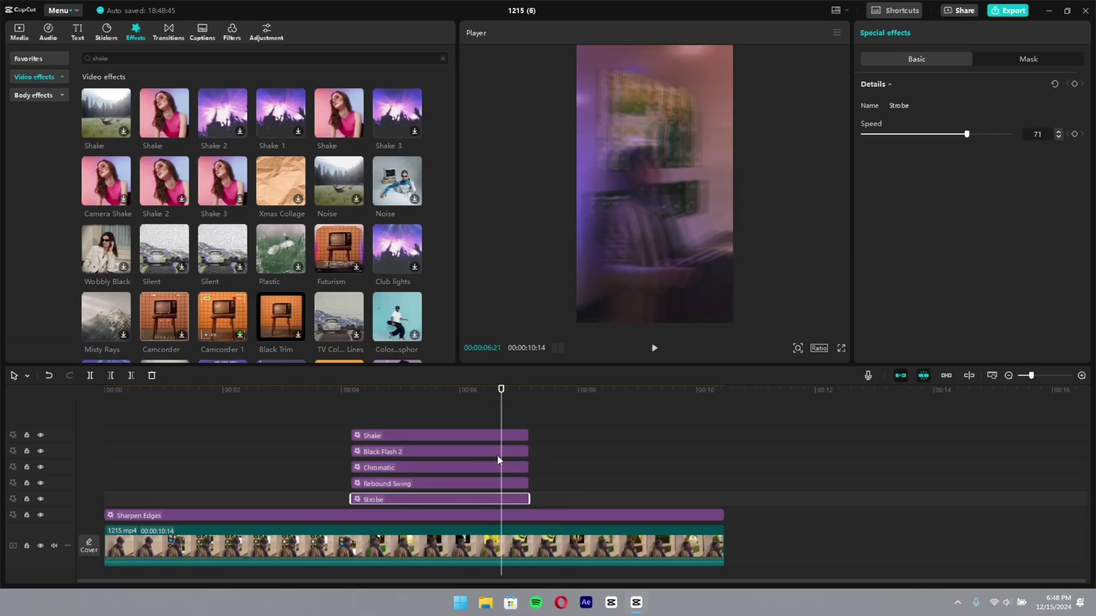
Set Rebound Swing to Strength 1, Size 9, Speed 8, and Chromatic to Lateral chromatic aberration 14, Strength 14, Speed 13.
{"action": "left_click", "coordinate": [461, 484]}
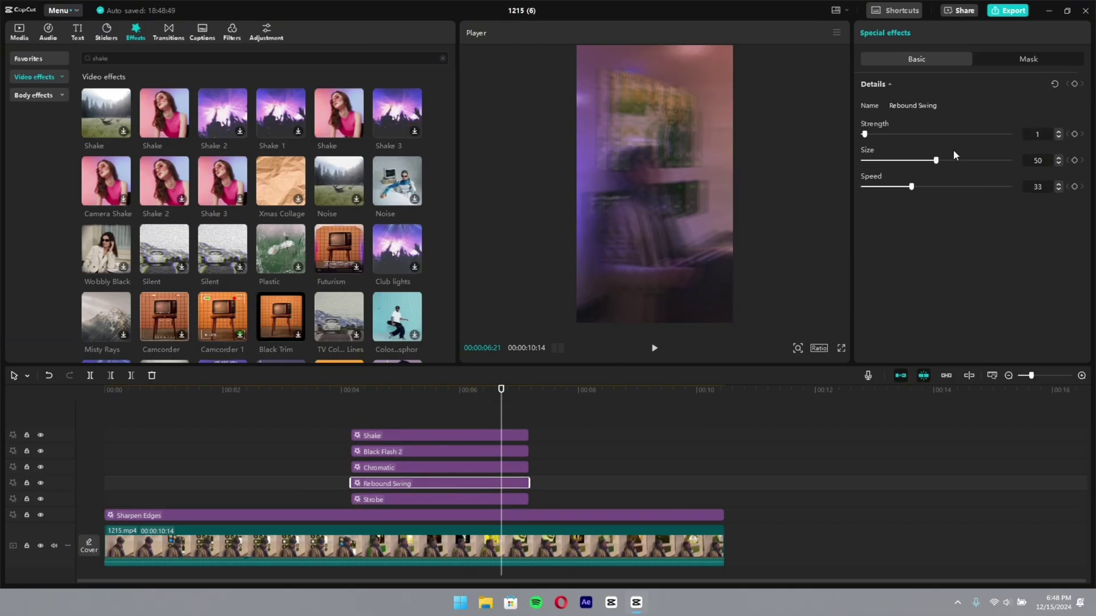
{"action": "left_click_drag", "start_coordinate": [935, 160], "coordinate": [875, 192]}
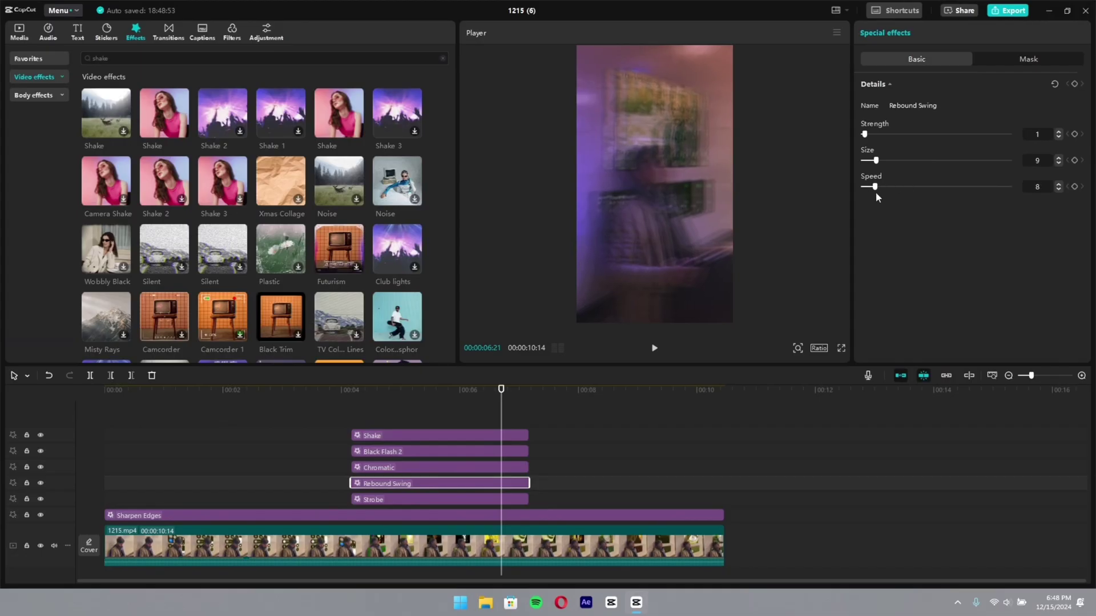
{"action": "left_click", "coordinate": [505, 468]}
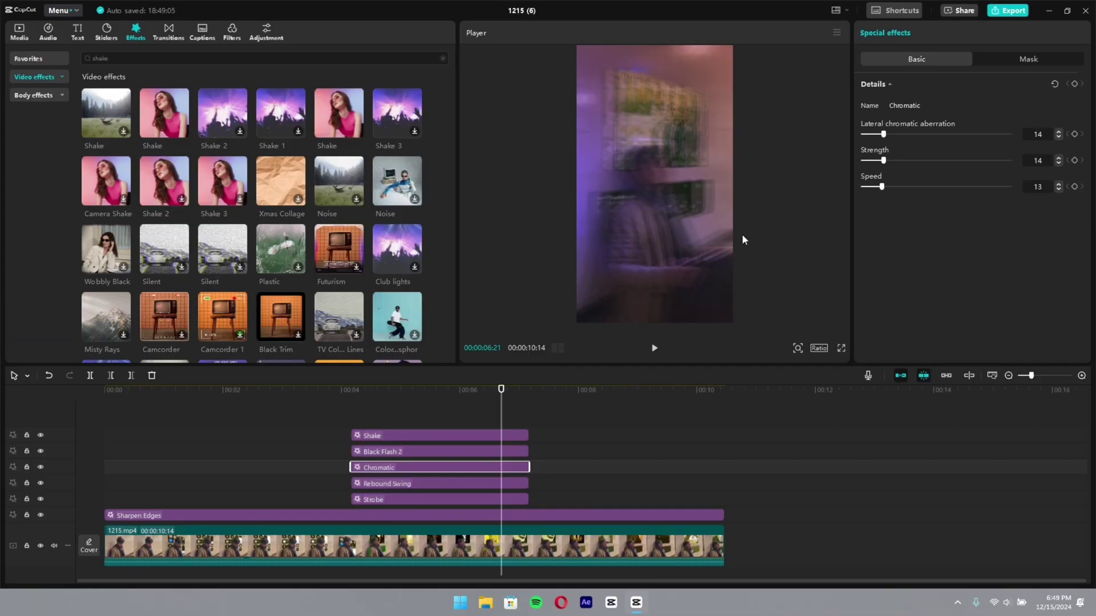
Set the Black Flash 2 effect to Twist 16, Strength 12, Size 17 and Speed 60.
{"action": "left_click", "coordinate": [513, 450]}
{"action": "left_click_drag", "start_coordinate": [968, 215], "coordinate": [950, 213]}
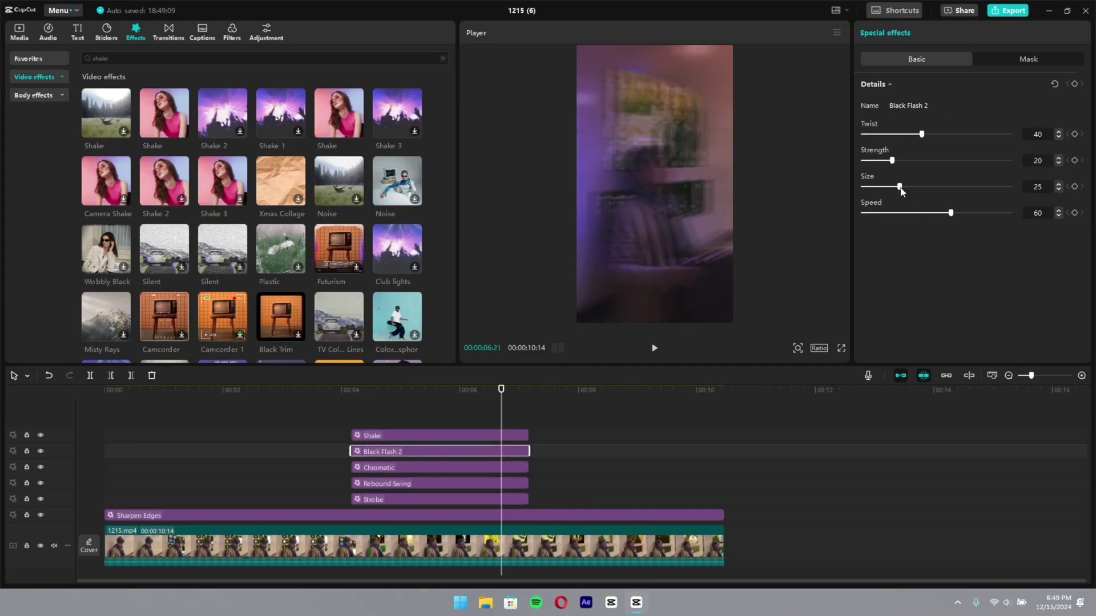
{"action": "left_click_drag", "start_coordinate": [892, 160], "coordinate": [882, 162]}
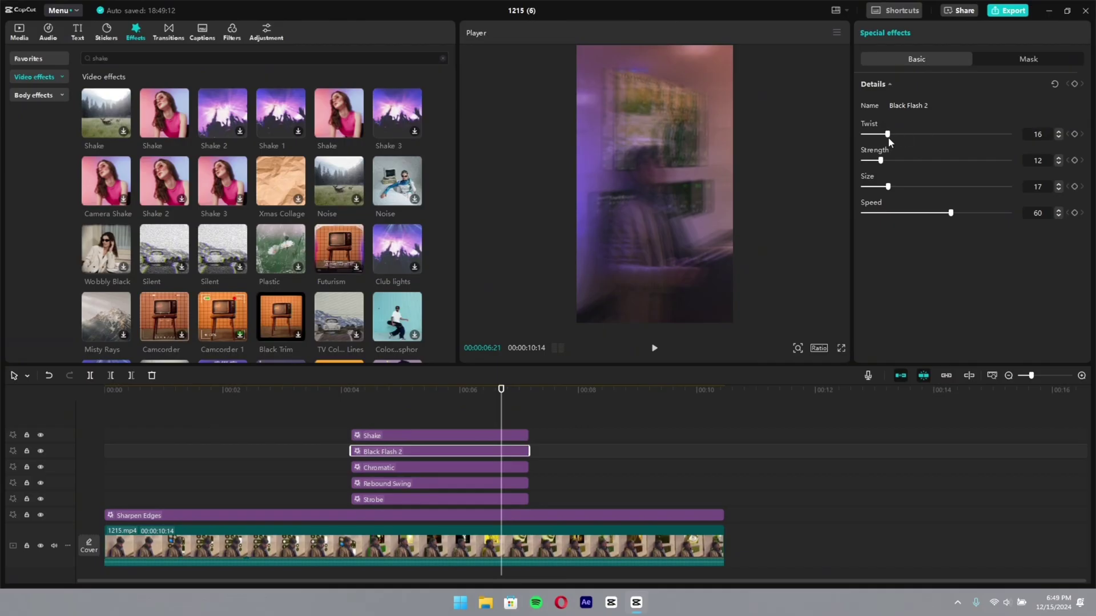
Set the Shake effect to Range 21 and Speed 34, and shorten it to end at about 00:00:04:18.
{"action": "left_click", "coordinate": [519, 438]}
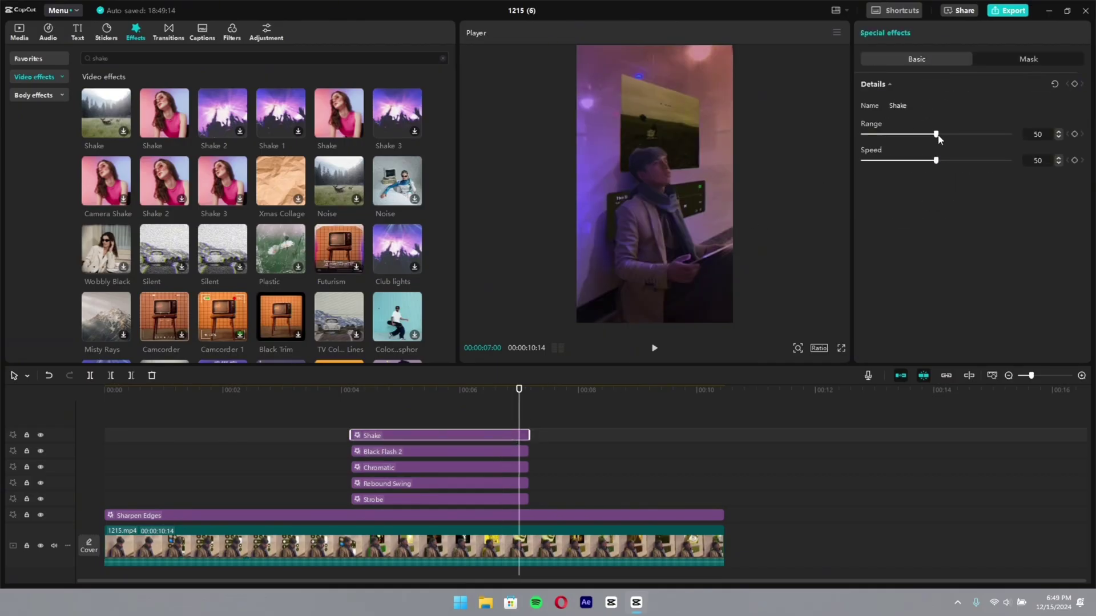
{"action": "left_click_drag", "start_coordinate": [915, 160], "coordinate": [912, 161]}
{"action": "left_click_drag", "start_coordinate": [519, 400], "coordinate": [376, 452]}
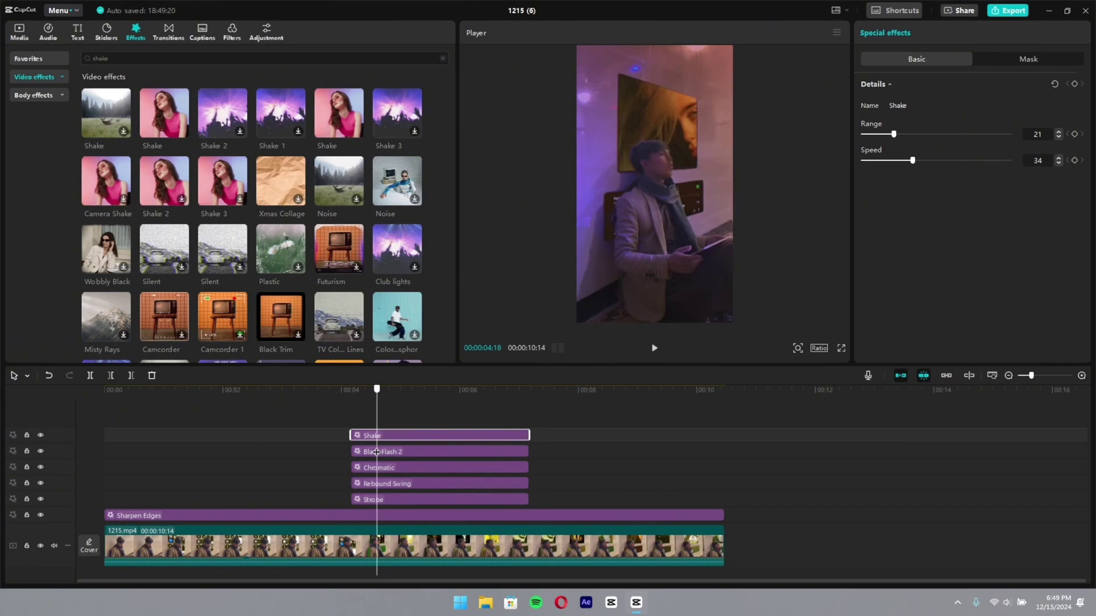
{"action": "left_click", "coordinate": [528, 434]}
{"action": "left_click_drag", "start_coordinate": [526, 434], "coordinate": [377, 434]}
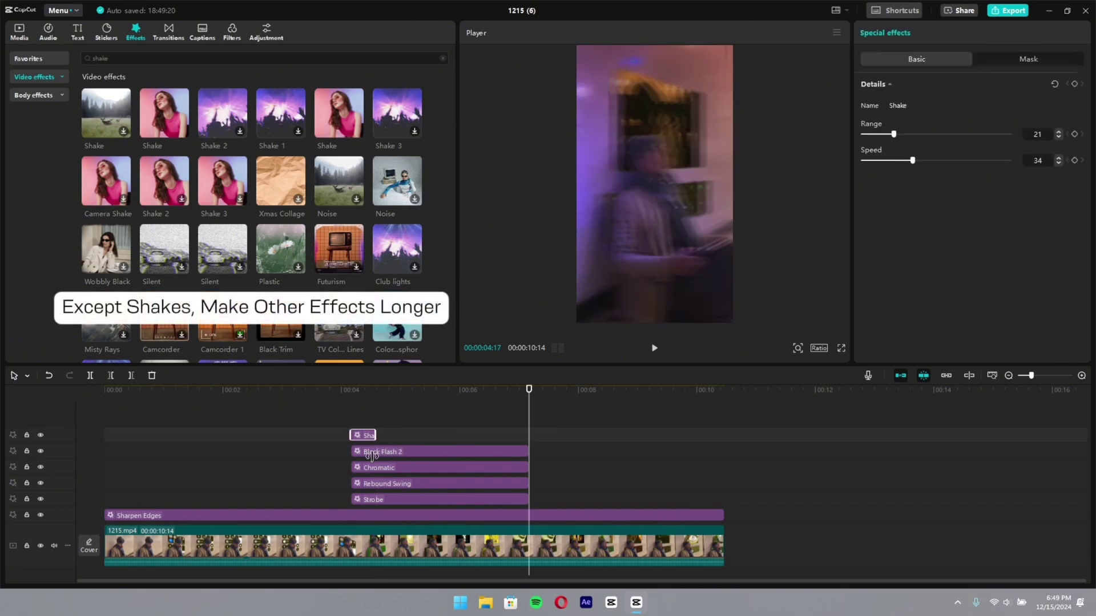
Extend the Black Flash 2, Chromatic, Rebound Swing and Strobe effects to the end of the video clip.
{"action": "left_click_drag", "start_coordinate": [528, 451], "coordinate": [721, 475]}
{"action": "left_click_drag", "start_coordinate": [528, 467], "coordinate": [722, 499]}
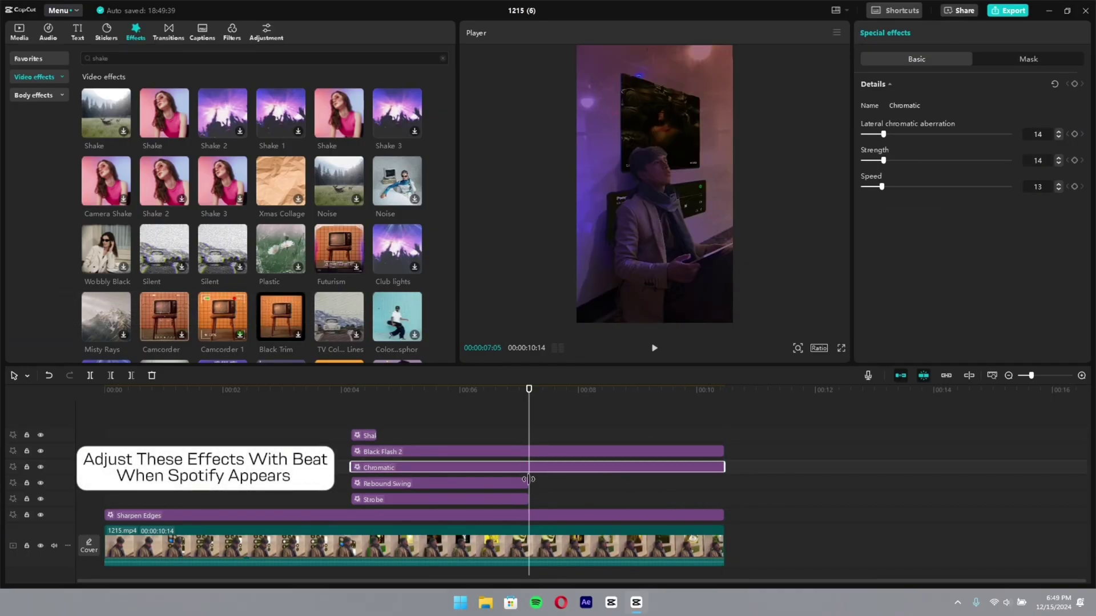
{"action": "left_click_drag", "start_coordinate": [528, 479], "coordinate": [719, 482]}
{"action": "left_click_drag", "start_coordinate": [528, 500], "coordinate": [723, 511]}
{"action": "left_click_drag", "start_coordinate": [528, 390], "coordinate": [84, 474]}
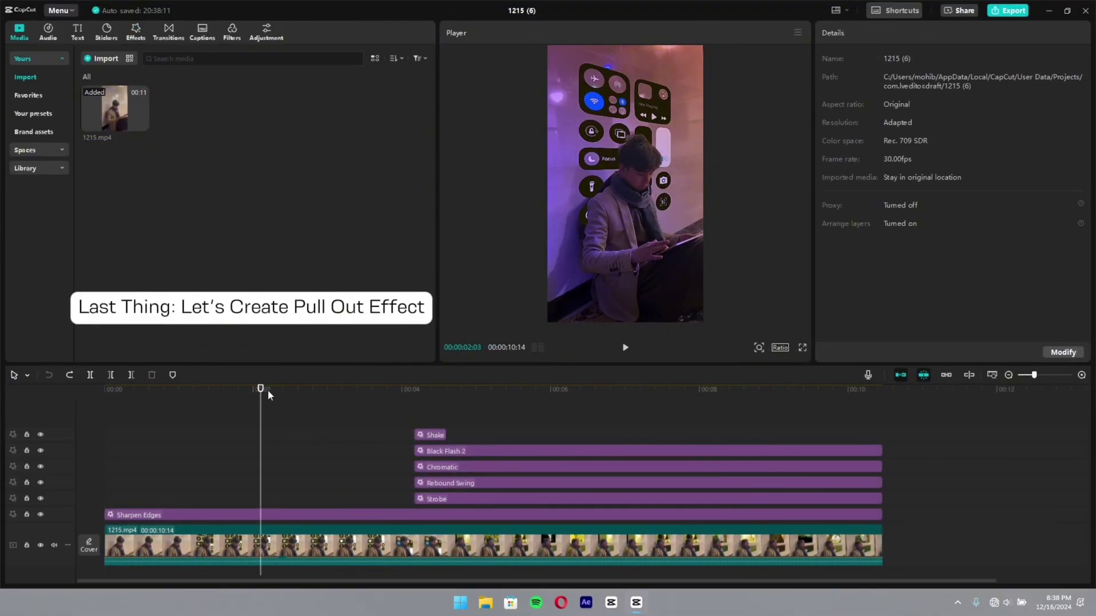
Set the 1215.mp4 clip's scale to 115% and add a scale keyframe at 00:00:03:27, a few frames before the stacked effects.
{"action": "left_click_drag", "start_coordinate": [268, 389], "coordinate": [37, 473]}
{"action": "left_click", "coordinate": [382, 540]}
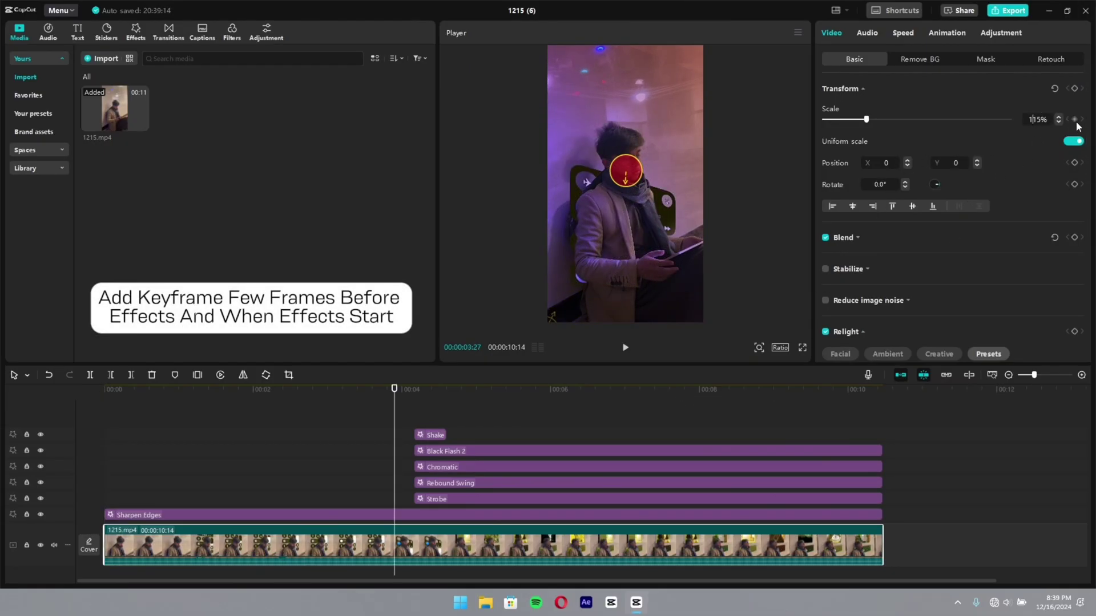
{"action": "left_click", "coordinate": [1074, 120]}
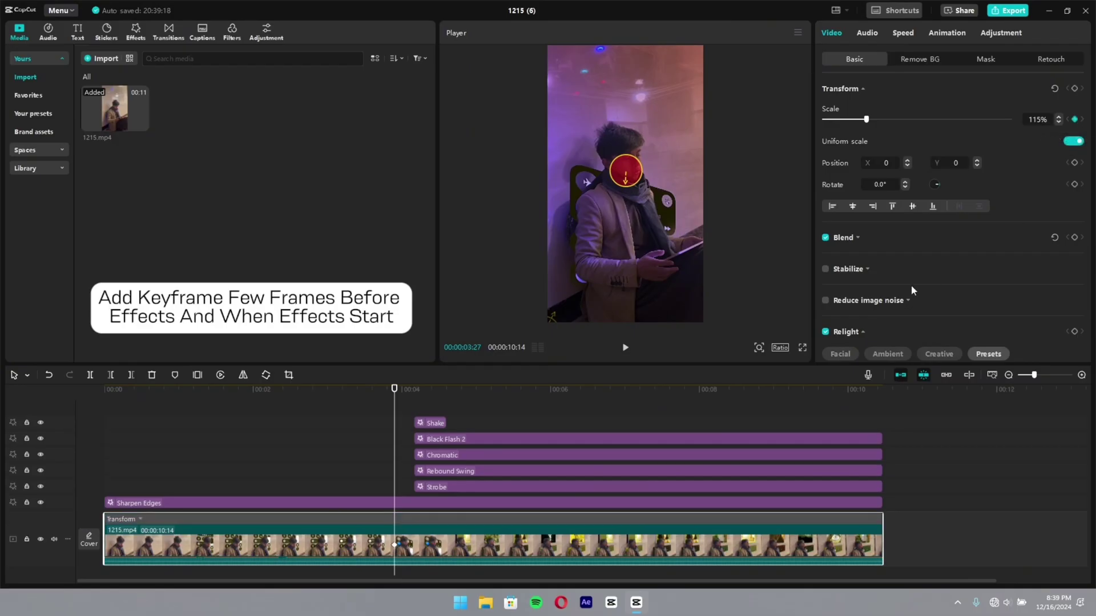
Add a second scale keyframe at 00:00:04:05, where the stacked effects start, and set its scale to 100%.
{"action": "left_click", "coordinate": [420, 389]}
{"action": "left_click_drag", "start_coordinate": [419, 390], "coordinate": [414, 390]}
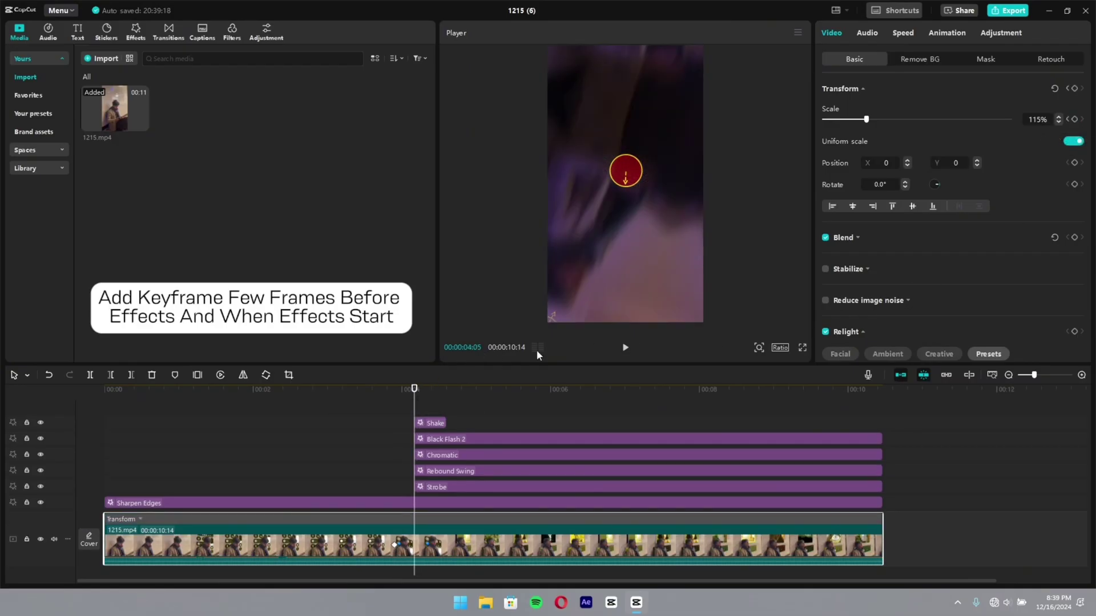
{"action": "left_click", "coordinate": [1073, 119]}
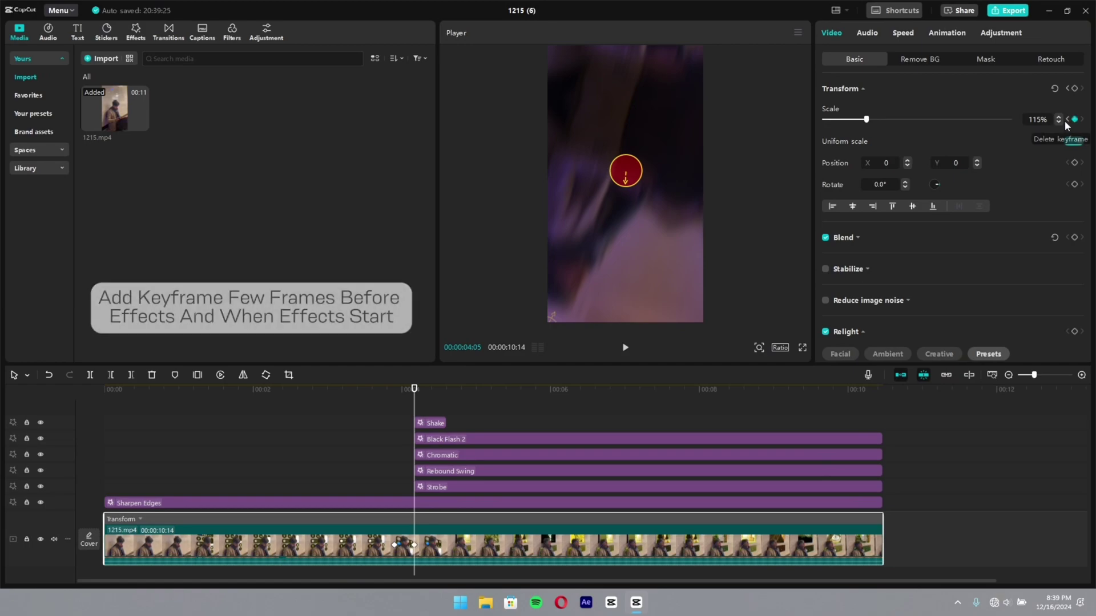
{"action": "left_click", "coordinate": [1037, 120]}
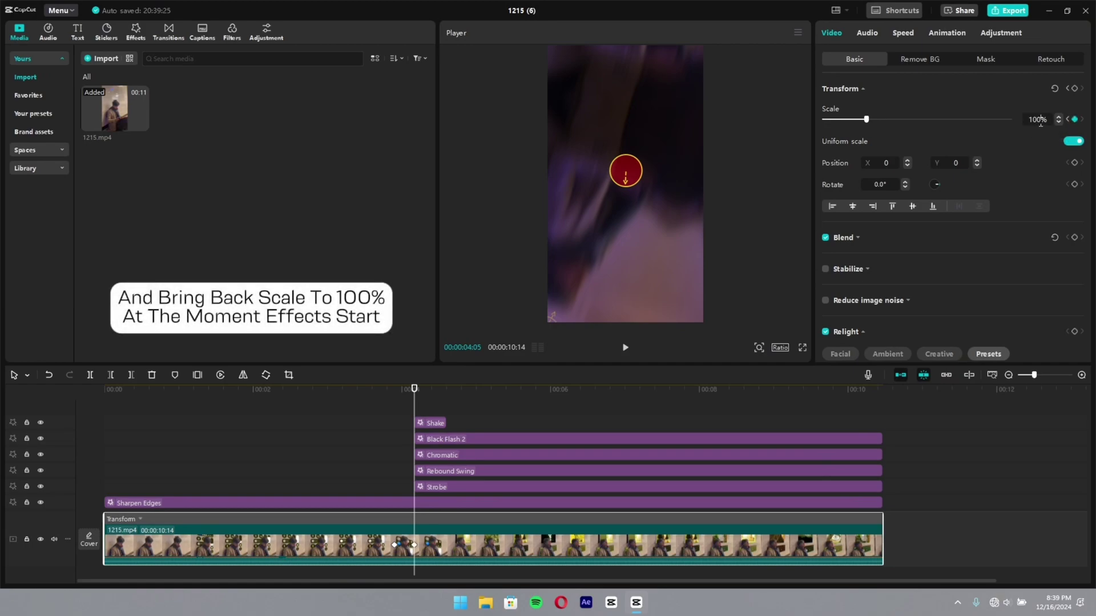
{"action": "key", "text": "Return"}
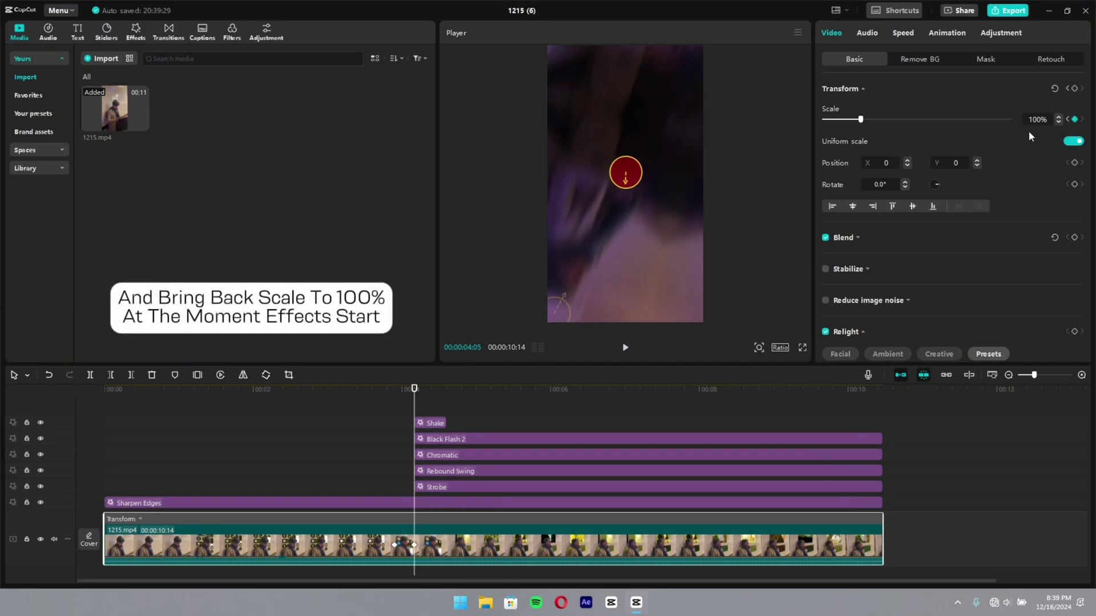
Apply the Ease Out preset curve to the first scale keyframe on the video clip.
{"action": "left_click", "coordinate": [395, 546]}
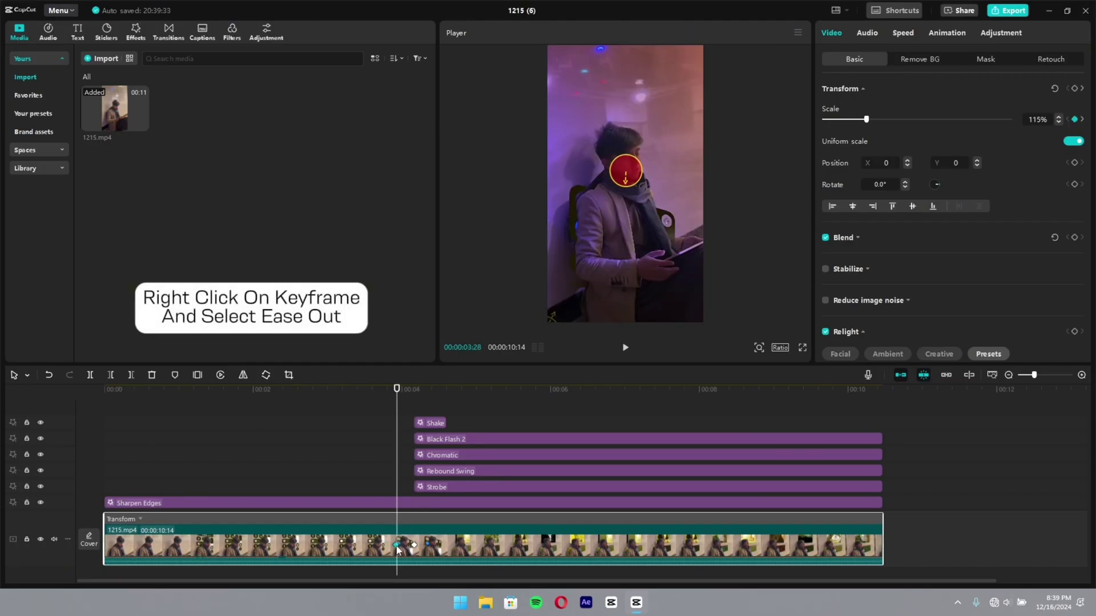
{"action": "right_click", "coordinate": [394, 546]}
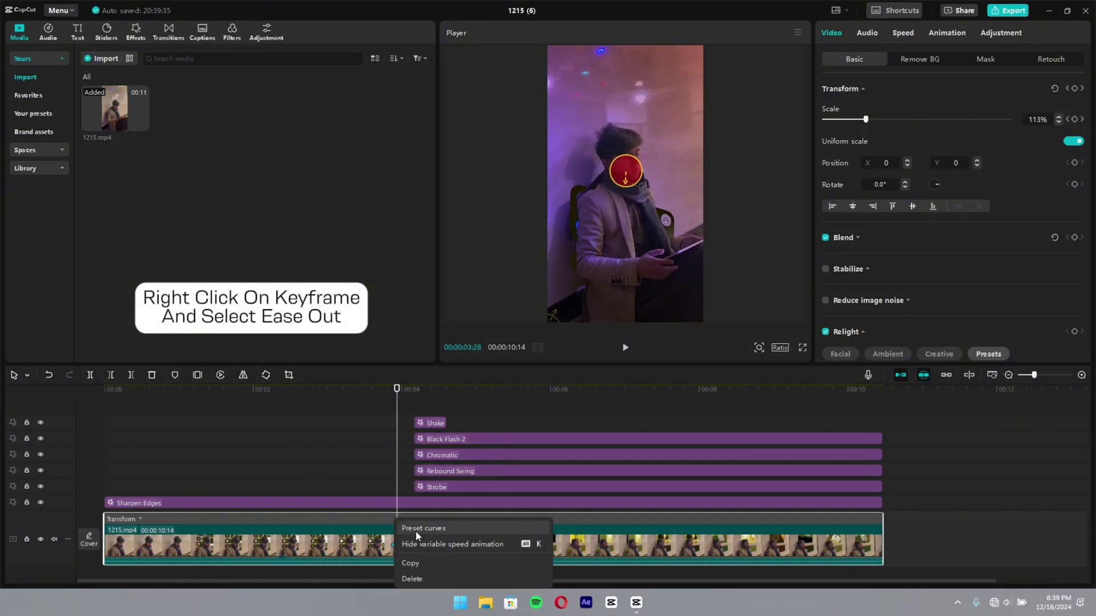
{"action": "left_click", "coordinate": [417, 529]}
{"action": "left_click", "coordinate": [587, 454]}
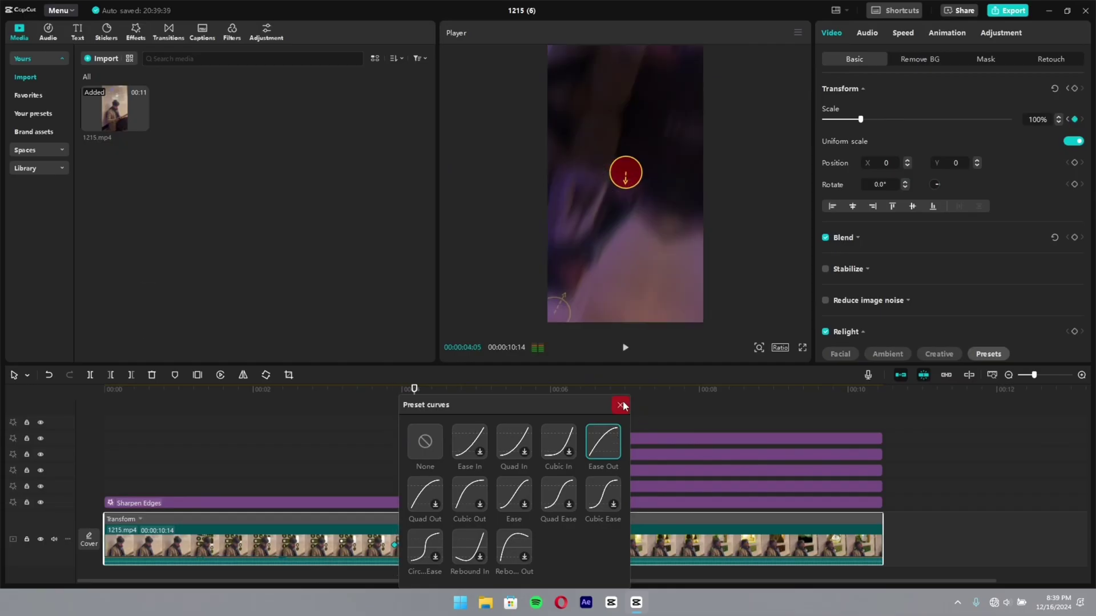
{"action": "left_click", "coordinate": [621, 404]}
Play the edit from about 00:00:02:24 to check the pull-out zoom and the stacked effects.
{"action": "left_click", "coordinate": [406, 392]}
{"action": "left_click", "coordinate": [311, 396]}
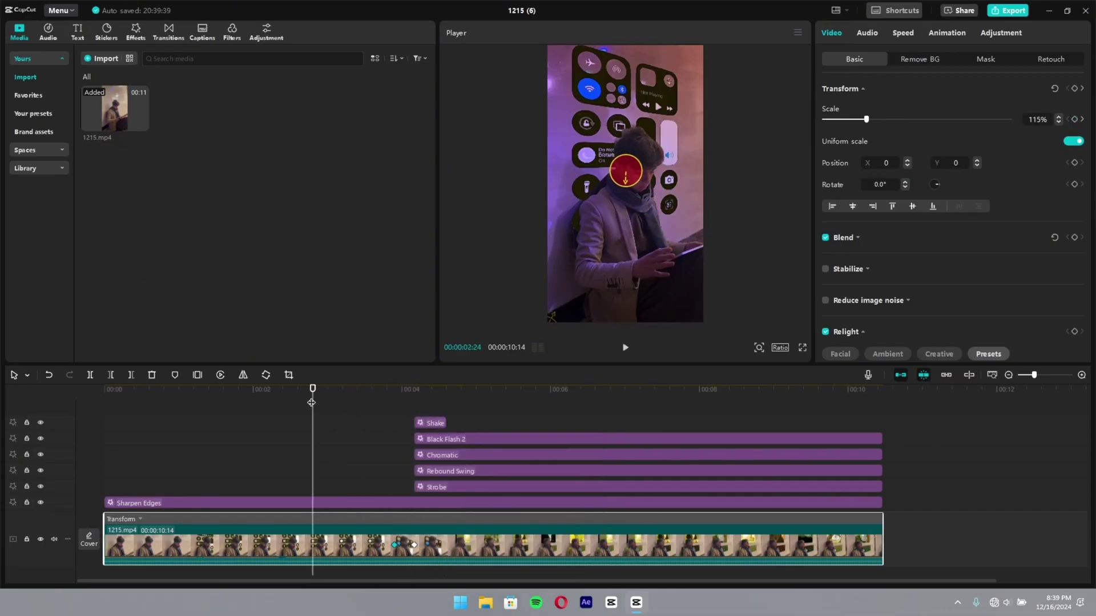
{"action": "key", "text": "space"}
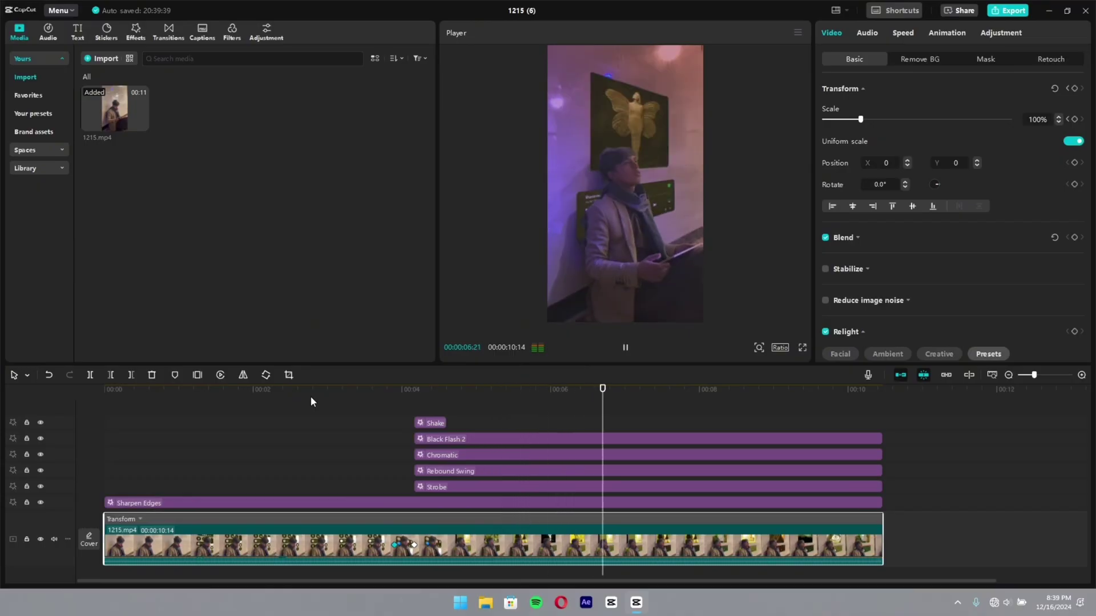
{"action": "key", "text": "space"}
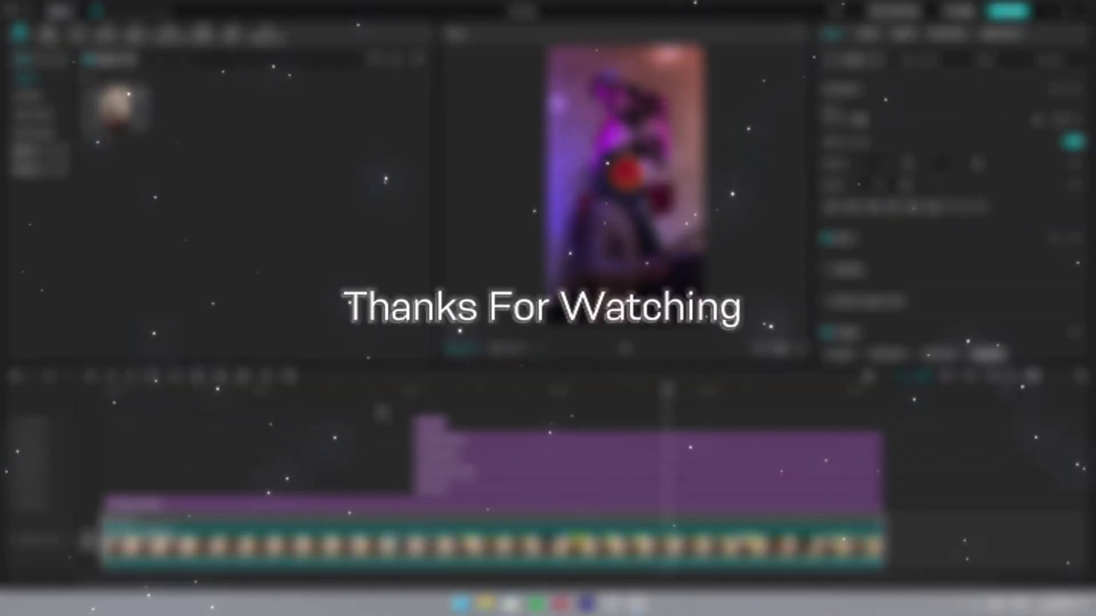